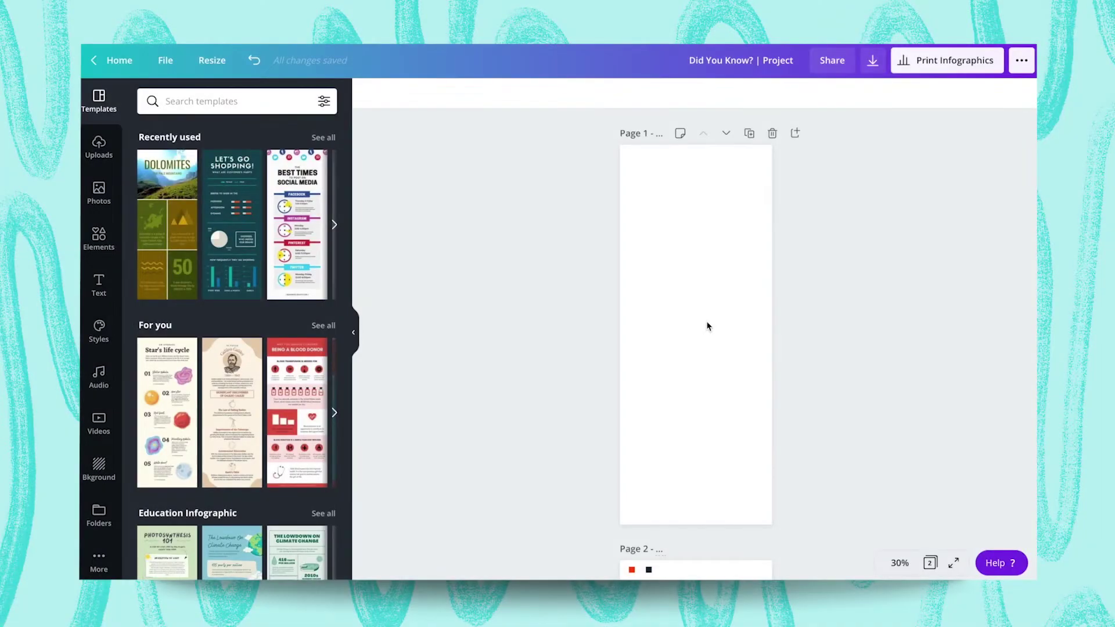
{"action": "scroll", "coordinate": [249, 337], "scroll_direction": "down", "scroll_amount": 10}
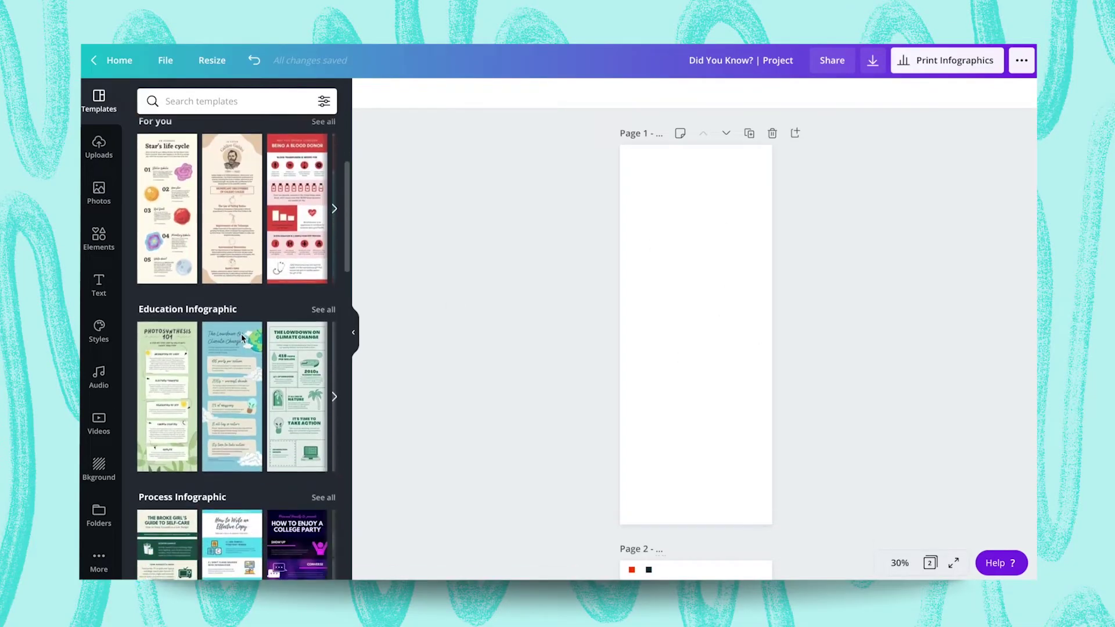
{"action": "scroll", "coordinate": [243, 339], "scroll_direction": "down", "scroll_amount": 3}
{"action": "scroll", "coordinate": [242, 334], "scroll_direction": "up", "scroll_amount": 10}
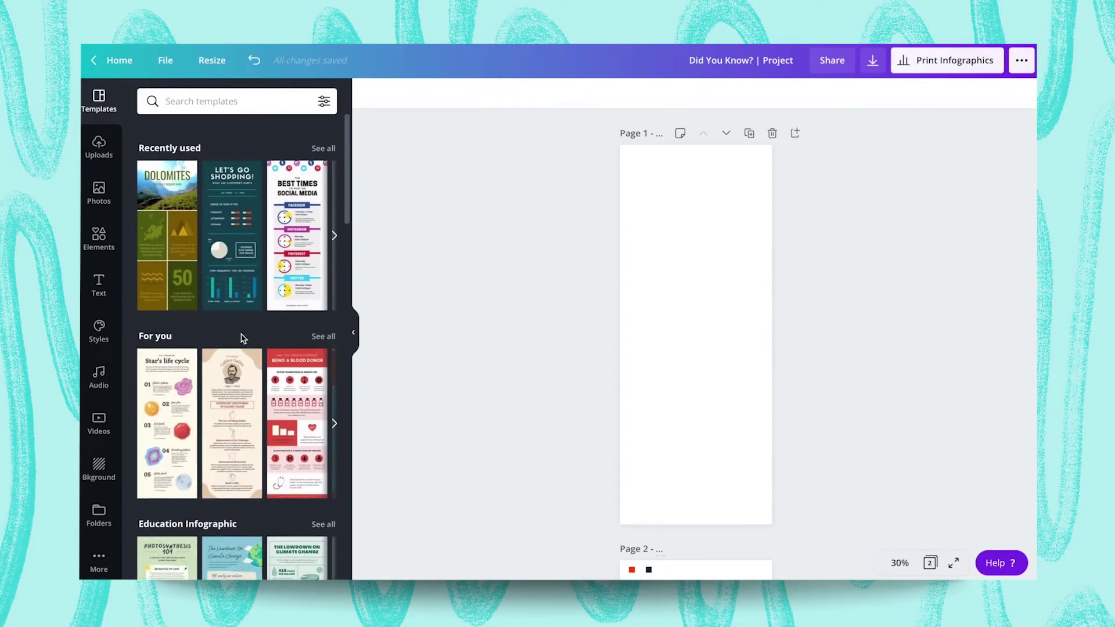
Examine the prepared text content, font styles and colour palette on the Project Overview page at 100% zoom
{"action": "scroll", "coordinate": [700, 303], "scroll_direction": "down", "scroll_amount": 5}
{"action": "left_click", "coordinate": [900, 563]}
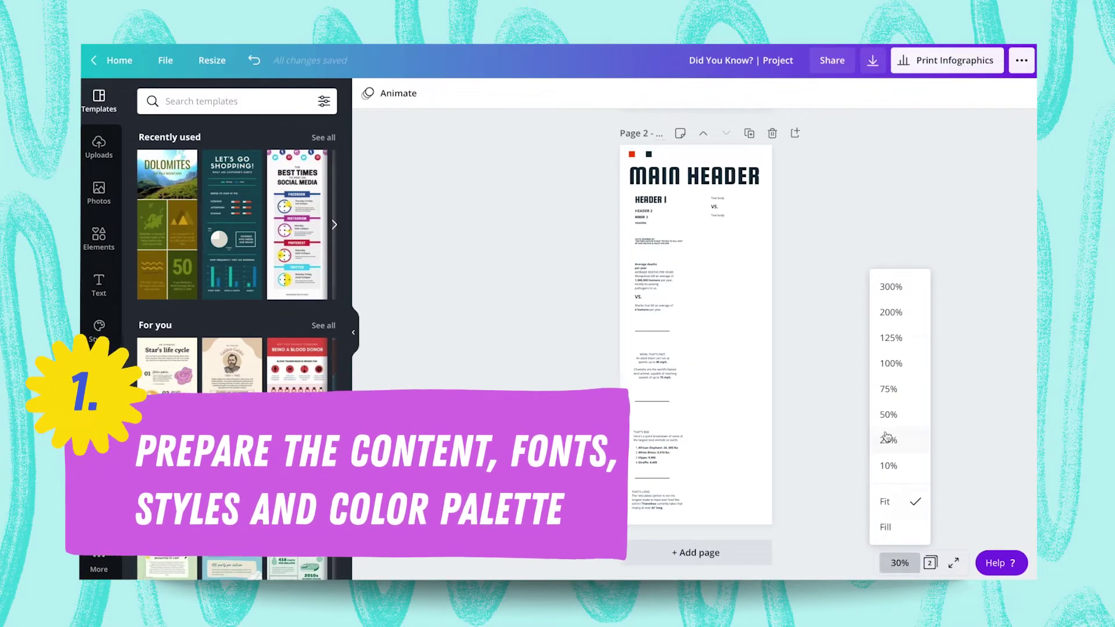
{"action": "left_click", "coordinate": [895, 362]}
{"action": "scroll", "coordinate": [845, 318], "scroll_direction": "up", "scroll_amount": 3}
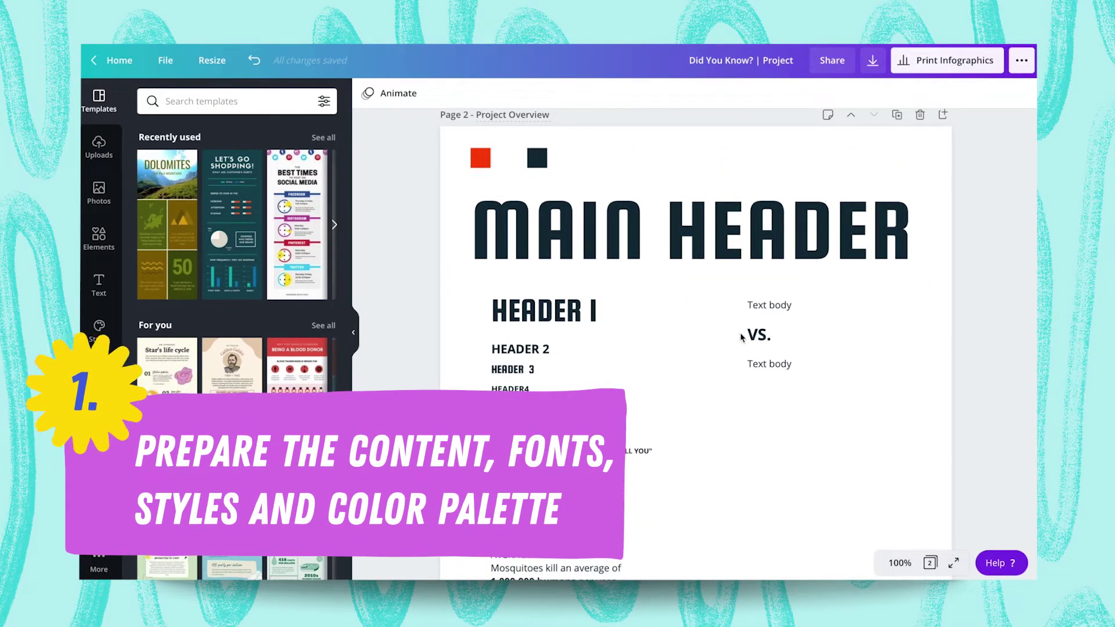
{"action": "scroll", "coordinate": [755, 361], "scroll_direction": "down", "scroll_amount": 3}
{"action": "scroll", "coordinate": [549, 325], "scroll_direction": "down", "scroll_amount": 9}
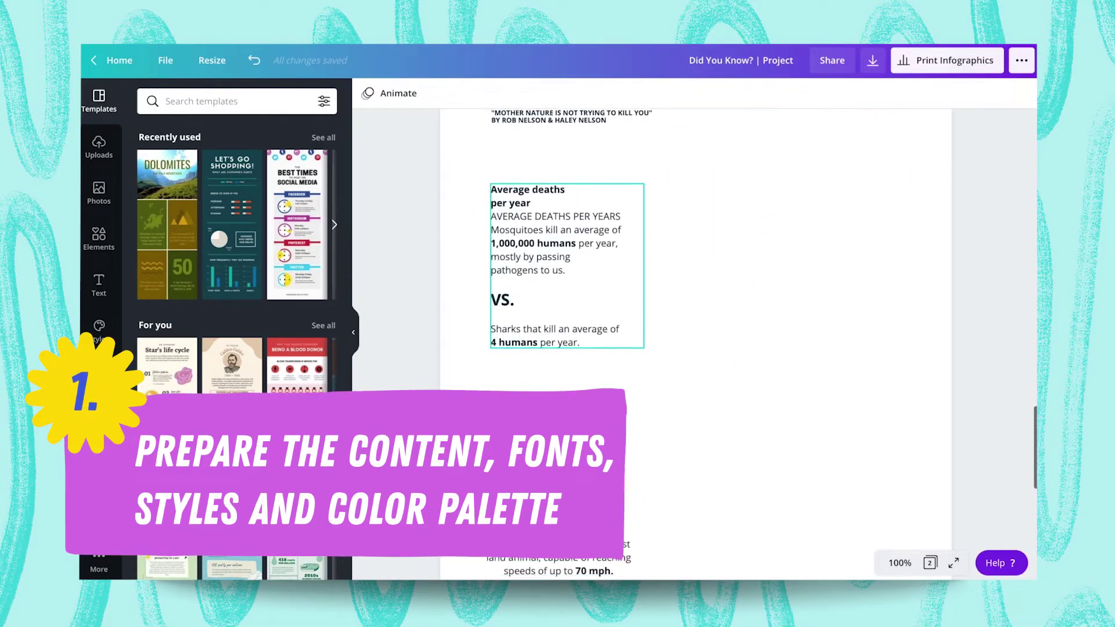
{"action": "scroll", "coordinate": [671, 448], "scroll_direction": "down", "scroll_amount": 3}
{"action": "scroll", "coordinate": [671, 449], "scroll_direction": "up", "scroll_amount": 10}
{"action": "scroll", "coordinate": [730, 403], "scroll_direction": "up", "scroll_amount": 10}
Fit page 1 to the view and fill its blank background with the document's red colour
{"action": "left_click", "coordinate": [731, 401]}
{"action": "left_click", "coordinate": [900, 563]}
{"action": "left_click", "coordinate": [903, 505]}
{"action": "left_click", "coordinate": [368, 95]}
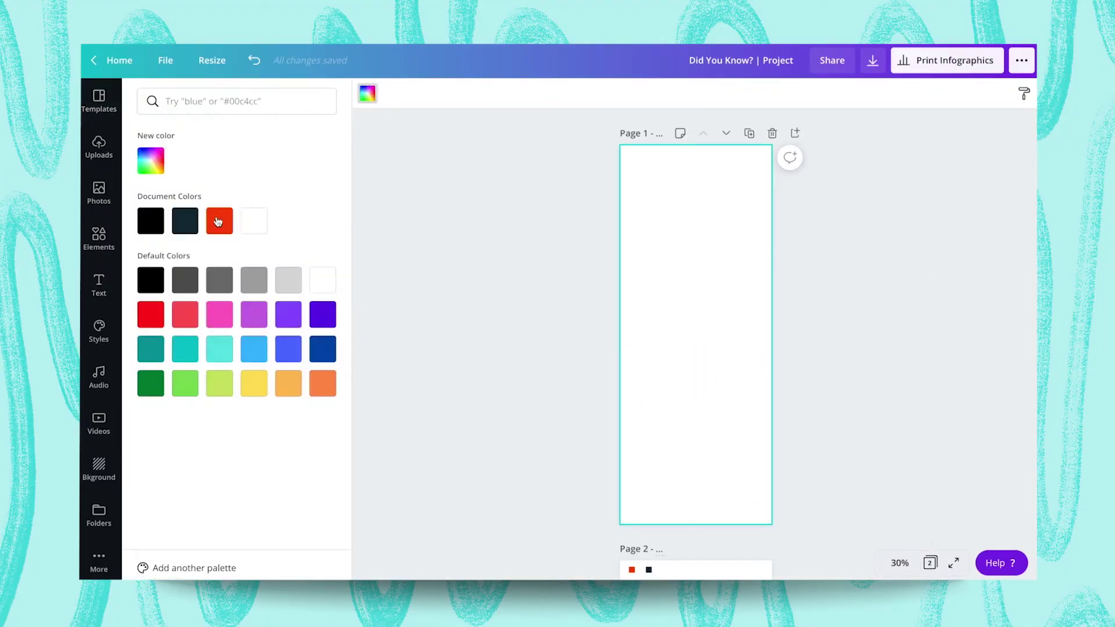
{"action": "left_click", "coordinate": [219, 221]}
{"action": "left_click", "coordinate": [575, 256]}
Paste a rectangle onto page 1 and recolour it with the dark navy document colour
{"action": "scroll", "coordinate": [710, 308], "scroll_direction": "down", "scroll_amount": 1}
{"action": "left_click", "coordinate": [710, 308]}
{"action": "scroll", "coordinate": [709, 309], "scroll_direction": "up", "scroll_amount": 1}
{"action": "key", "text": "super+v"}
{"action": "left_click", "coordinate": [368, 93]}
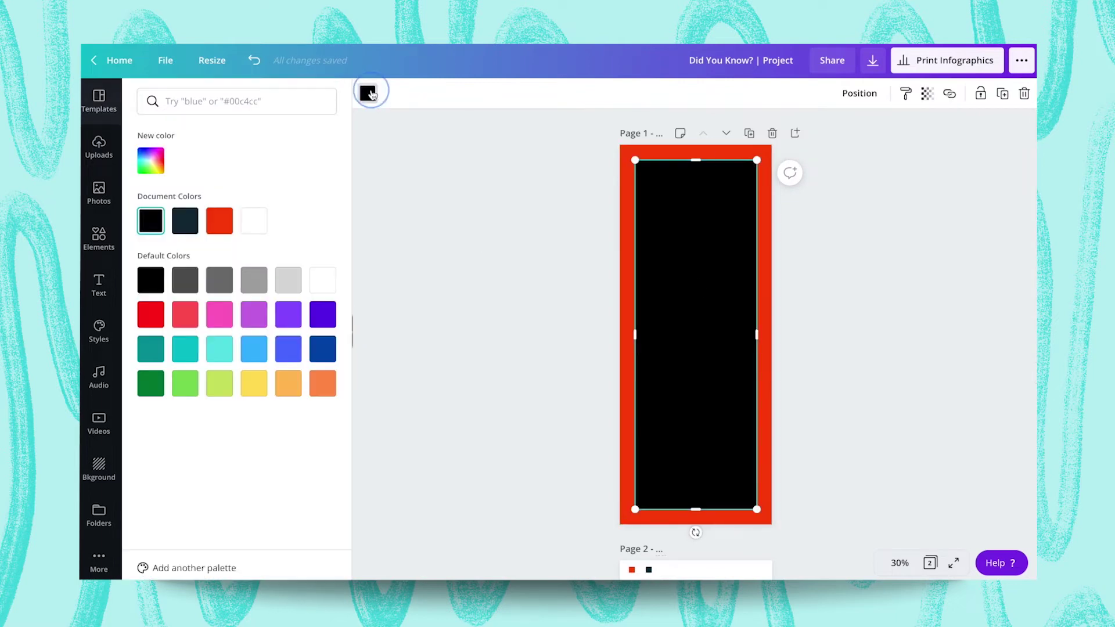
{"action": "left_click", "coordinate": [184, 220]}
{"action": "left_click", "coordinate": [471, 234]}
Resize the navy rectangle into a horizontal band that extends past both side edges of page 1
{"action": "scroll", "coordinate": [695, 326], "scroll_direction": "down", "scroll_amount": 7}
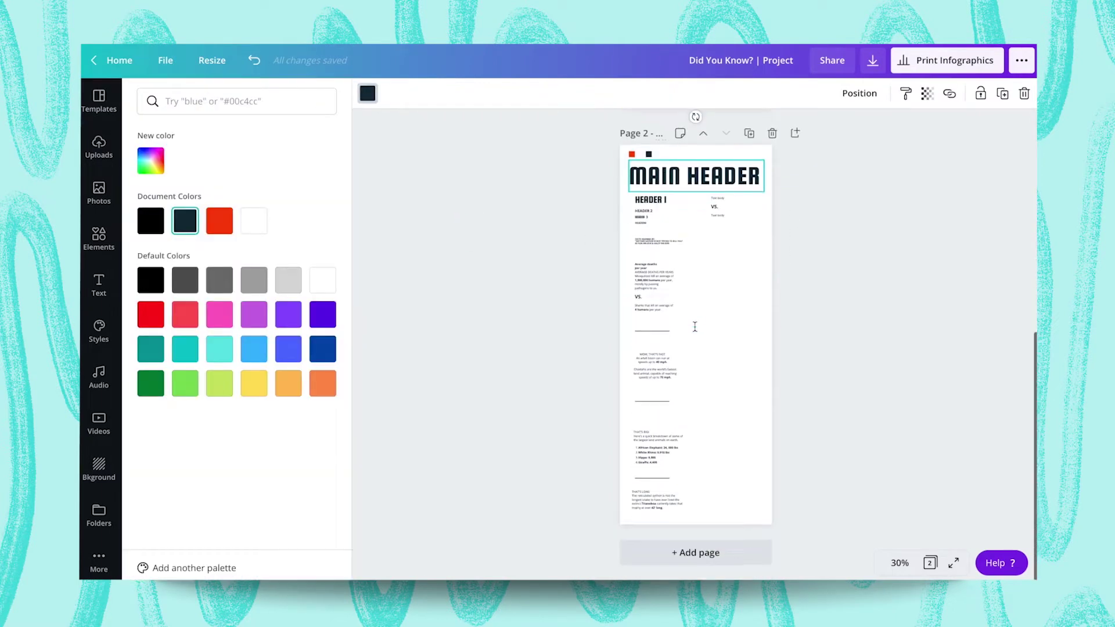
{"action": "scroll", "coordinate": [695, 327], "scroll_direction": "up", "scroll_amount": 5}
{"action": "left_click_drag", "start_coordinate": [696, 511], "coordinate": [701, 272]}
{"action": "left_click_drag", "start_coordinate": [696, 158], "coordinate": [698, 188]}
{"action": "left_click_drag", "start_coordinate": [757, 231], "coordinate": [698, 461]}
Duplicate the navy band and stack the copies directly below one another down to the bottom of page 1
{"action": "key", "text": "ctrl+d"}
{"action": "left_click", "coordinate": [708, 391]}
{"action": "left_click", "coordinate": [846, 207]}
{"action": "left_click_drag", "start_coordinate": [846, 207], "coordinate": [701, 446]}
{"action": "left_click_drag", "start_coordinate": [701, 444], "coordinate": [699, 465]}
{"action": "left_click", "coordinate": [843, 291]}
Delete the second navy band and the bottommost one to leave alternating red and navy sections
{"action": "left_click", "coordinate": [709, 331]}
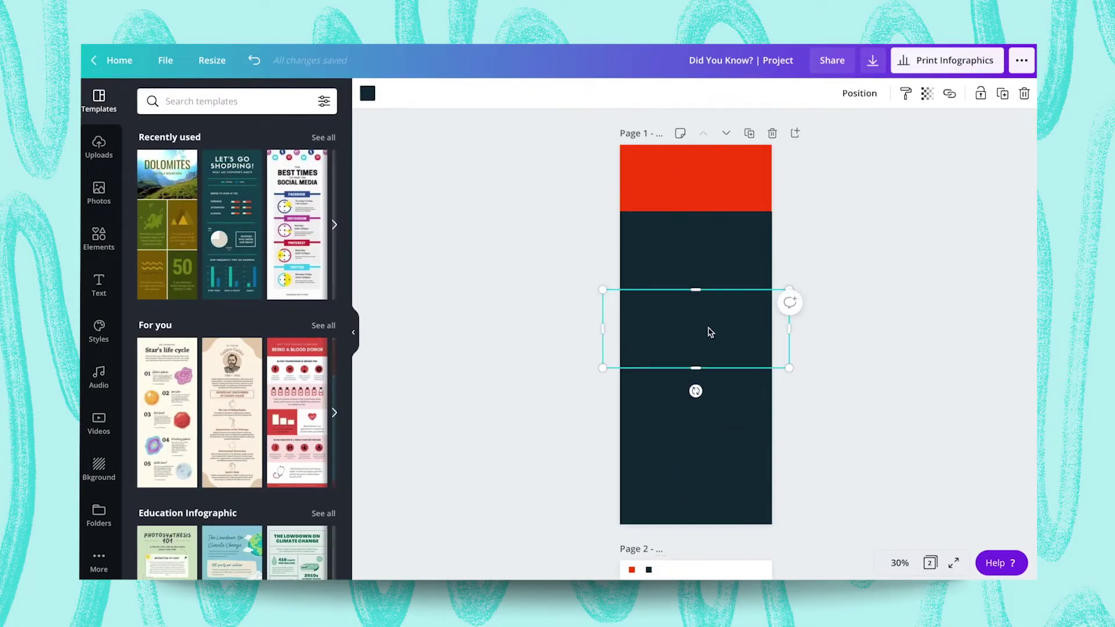
{"action": "key", "text": "Delete"}
{"action": "left_click", "coordinate": [694, 487]}
{"action": "key", "text": "Delete"}
Group the two remaining navy bands and rotate the group slightly counterclockwise
{"action": "left_click", "coordinate": [696, 256]}
{"action": "key", "text": "ctrl+g"}
{"action": "left_click_drag", "start_coordinate": [696, 471], "coordinate": [701, 472]}
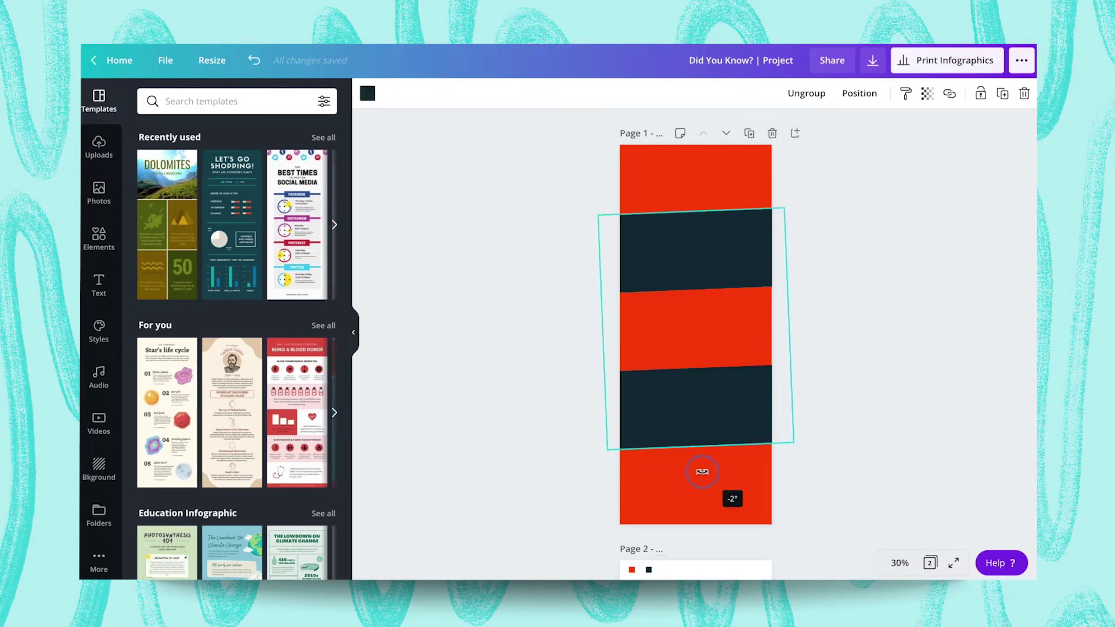
{"action": "left_click", "coordinate": [833, 353]}
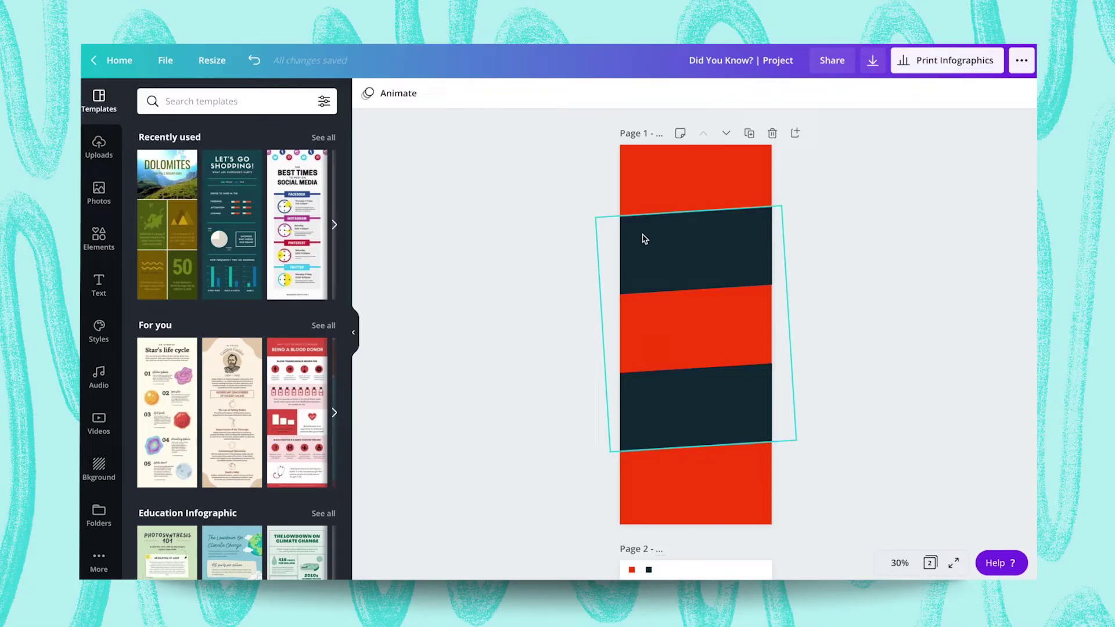
Add a navy spacing-guide rectangle about 219 by 339 at the bottom edge of page 1
{"action": "left_click", "coordinate": [687, 397]}
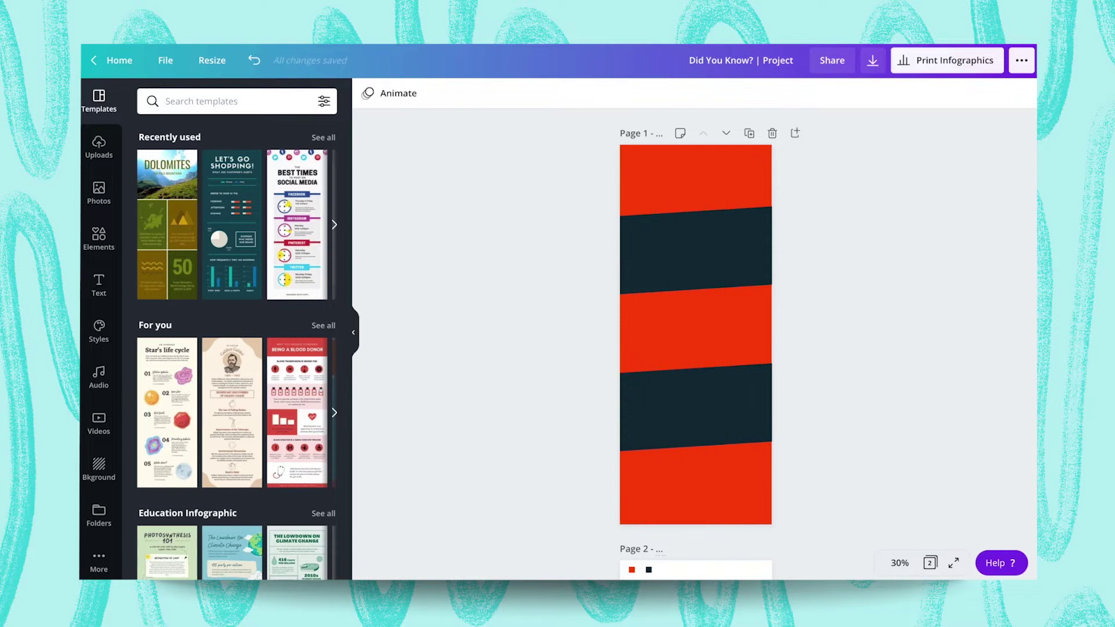
{"action": "key", "text": "r"}
{"action": "left_click_drag", "start_coordinate": [696, 160], "coordinate": [691, 452]}
{"action": "left_click_drag", "start_coordinate": [696, 508], "coordinate": [696, 524]}
{"action": "left_click_drag", "start_coordinate": [757, 488], "coordinate": [687, 488]}
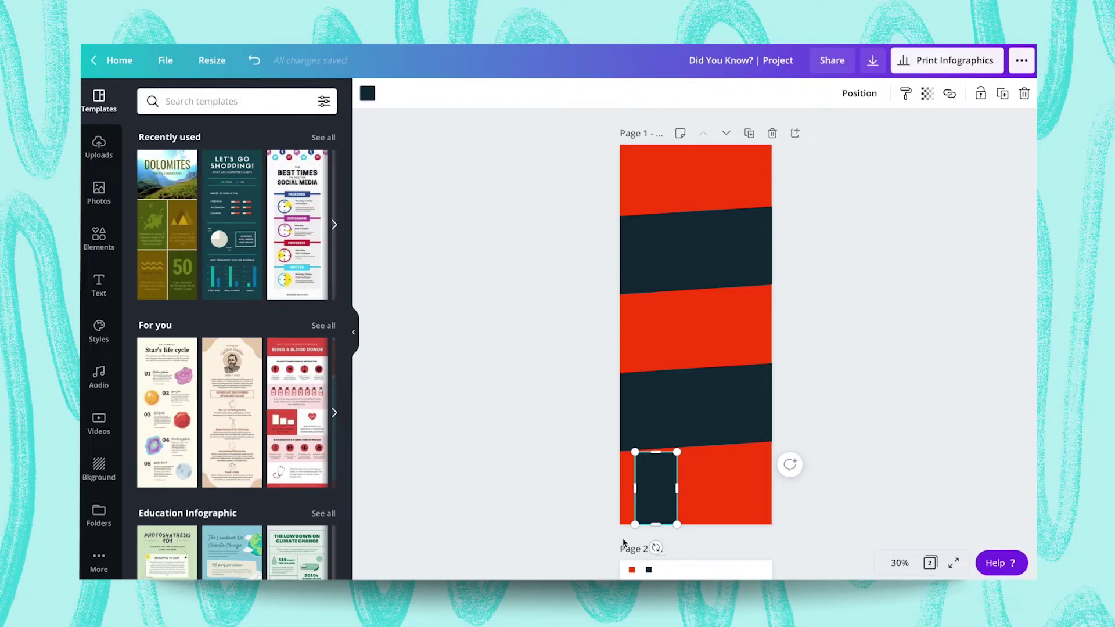
{"action": "left_click_drag", "start_coordinate": [657, 457], "coordinate": [656, 463]}
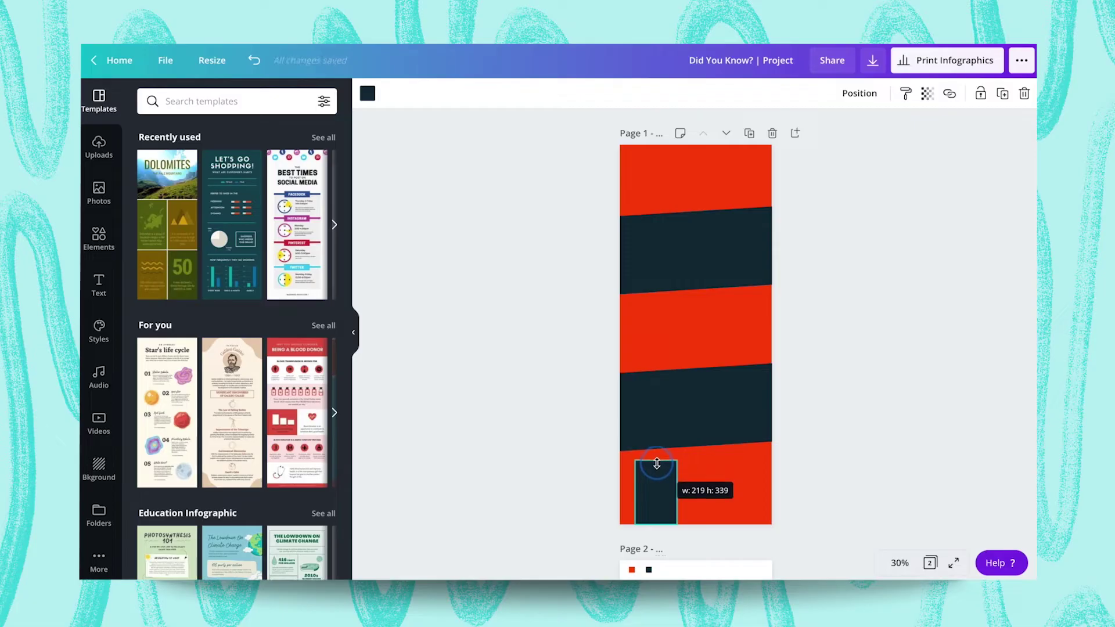
Move the slanted band group down until it meets the spacing-guide rectangle, and delete the guide
{"action": "left_click", "coordinate": [695, 404]}
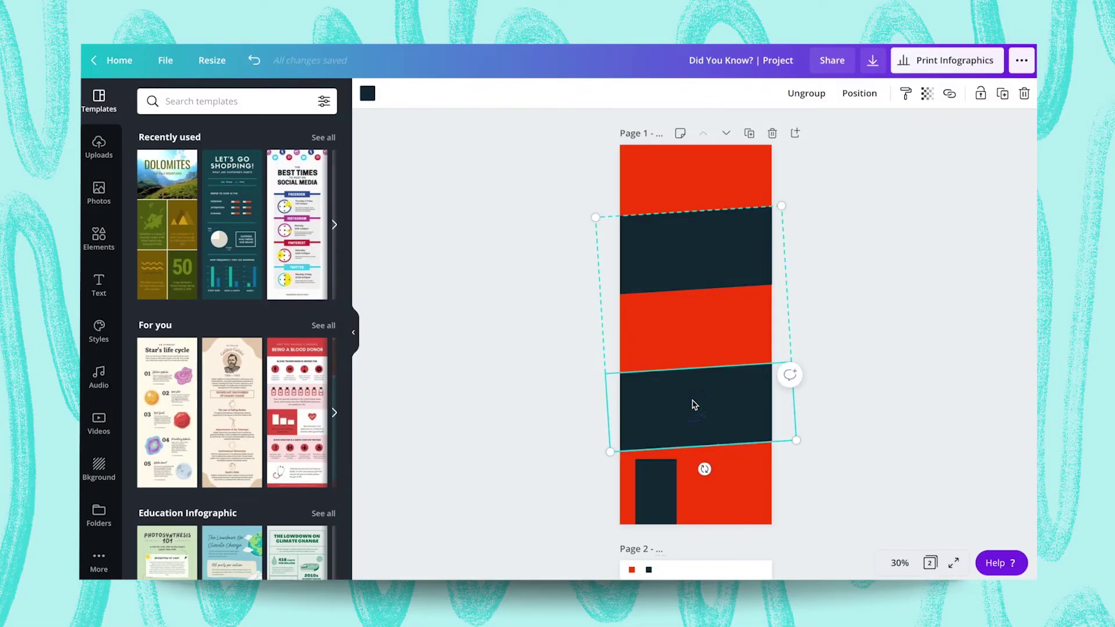
{"action": "left_click_drag", "start_coordinate": [695, 405], "coordinate": [692, 406]}
{"action": "left_click", "coordinate": [656, 500]}
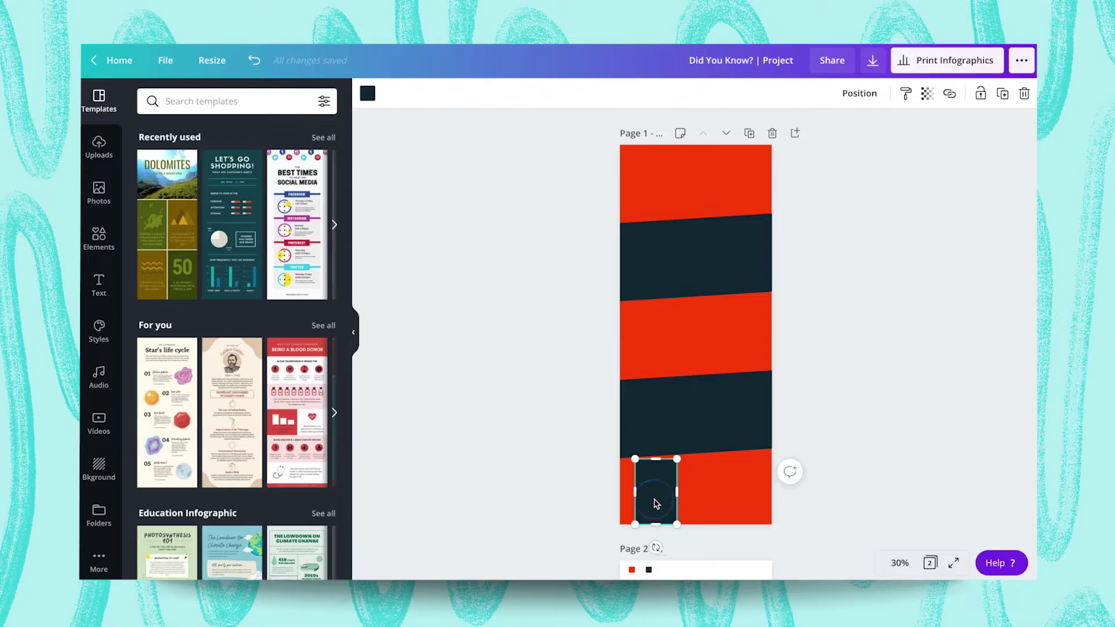
{"action": "key", "text": "Delete"}
At 100% zoom, copy the MAIN HEADER text from page 2 and paste it into the top red section of page 1
{"action": "left_click", "coordinate": [900, 563]}
{"action": "left_click", "coordinate": [898, 363]}
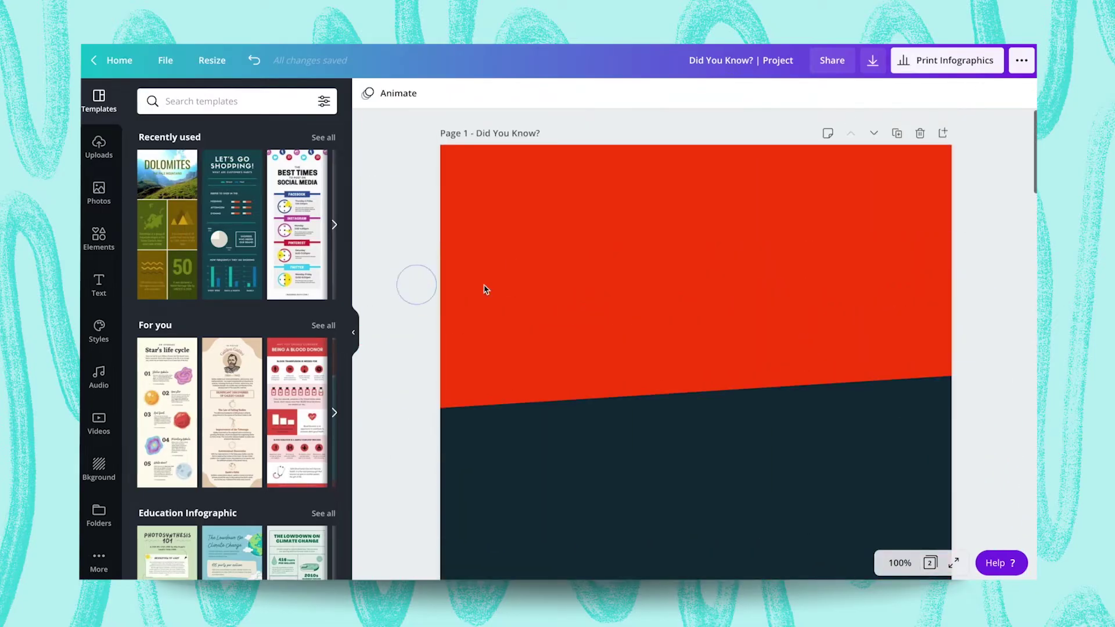
{"action": "left_click", "coordinate": [484, 289]}
{"action": "scroll", "coordinate": [562, 344], "scroll_direction": "down", "scroll_amount": 12}
{"action": "left_click", "coordinate": [587, 438]}
{"action": "scroll", "coordinate": [588, 436], "scroll_direction": "up", "scroll_amount": 3}
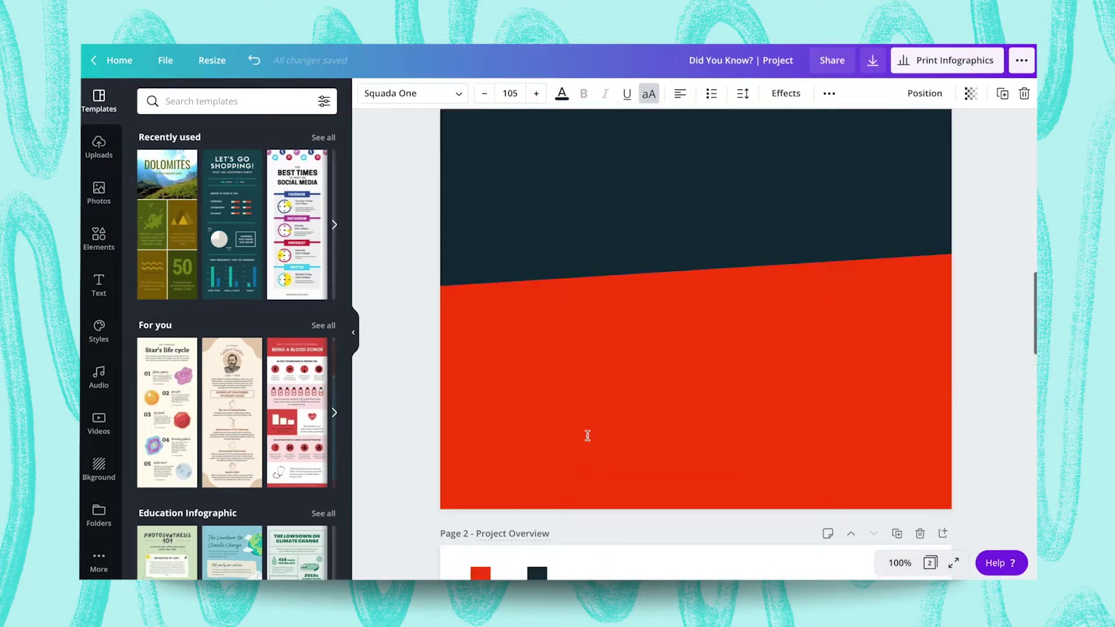
{"action": "scroll", "coordinate": [587, 435], "scroll_direction": "up", "scroll_amount": 6}
Replace the pasted header's text with "DID YOU KNOW?"
{"action": "double_click", "coordinate": [659, 254]}
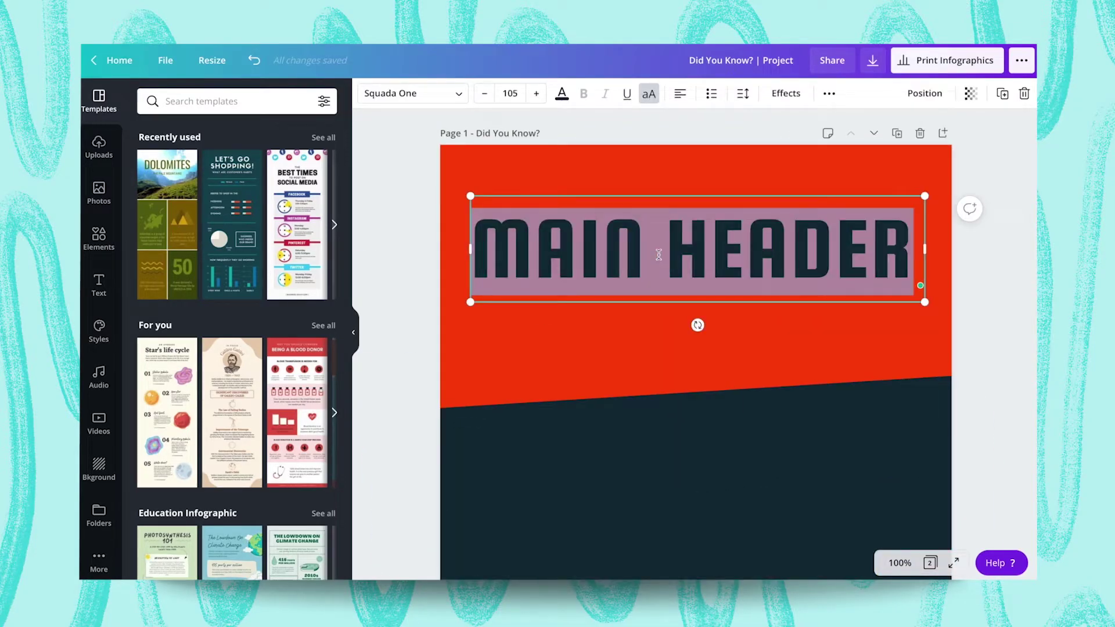
{"action": "type", "text": "DID "}
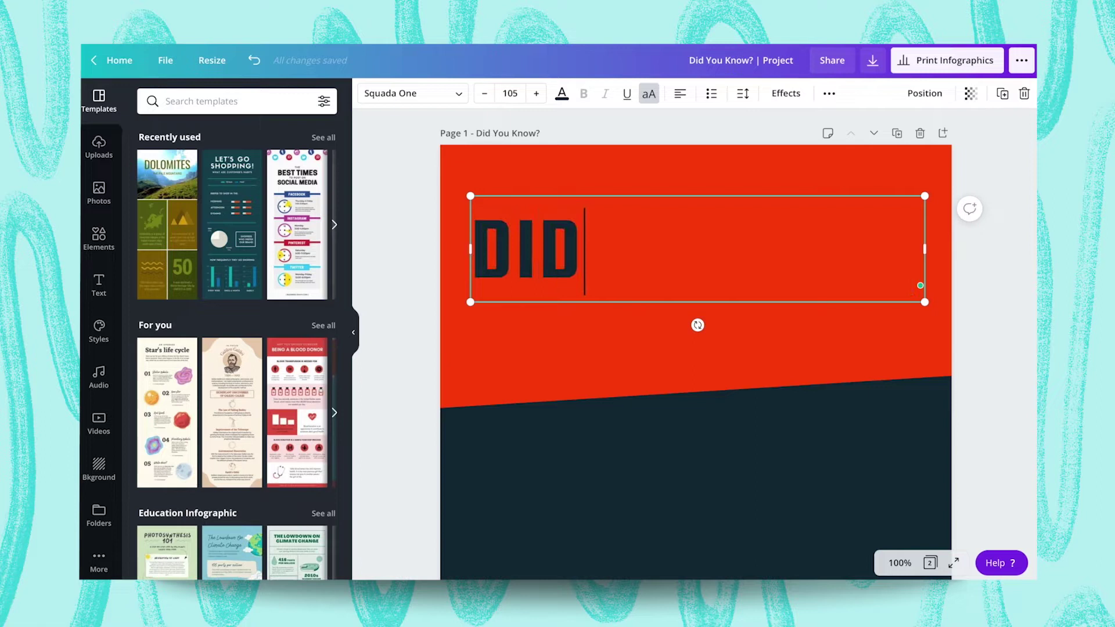
{"action": "type", "text": " YOU KNOW?"}
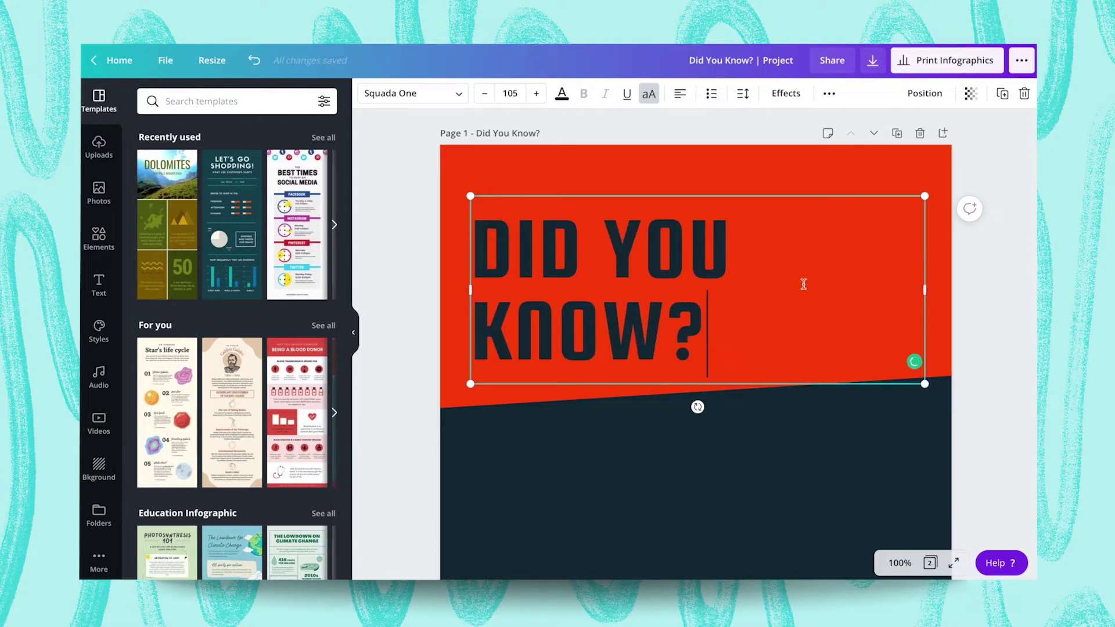
Narrow the title's text box to fit its two lines and move the title up slightly in the red section
{"action": "left_click_drag", "start_coordinate": [915, 286], "coordinate": [748, 291]}
{"action": "left_click", "coordinate": [745, 321]}
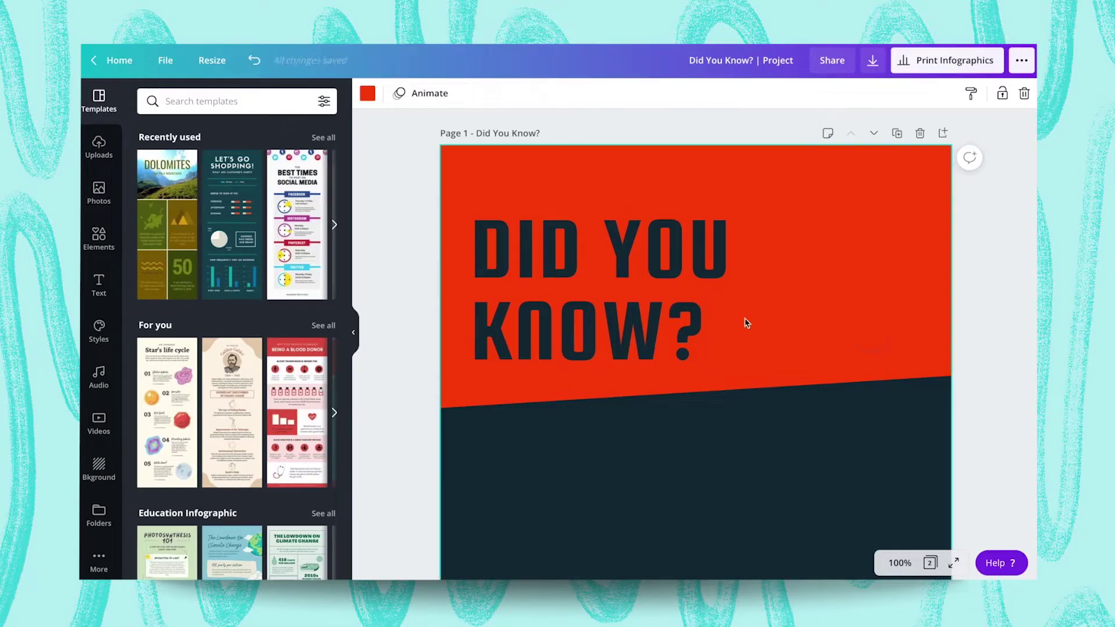
{"action": "left_click", "coordinate": [625, 290]}
{"action": "left_click_drag", "start_coordinate": [625, 291], "coordinate": [624, 283]}
{"action": "left_click", "coordinate": [844, 279]}
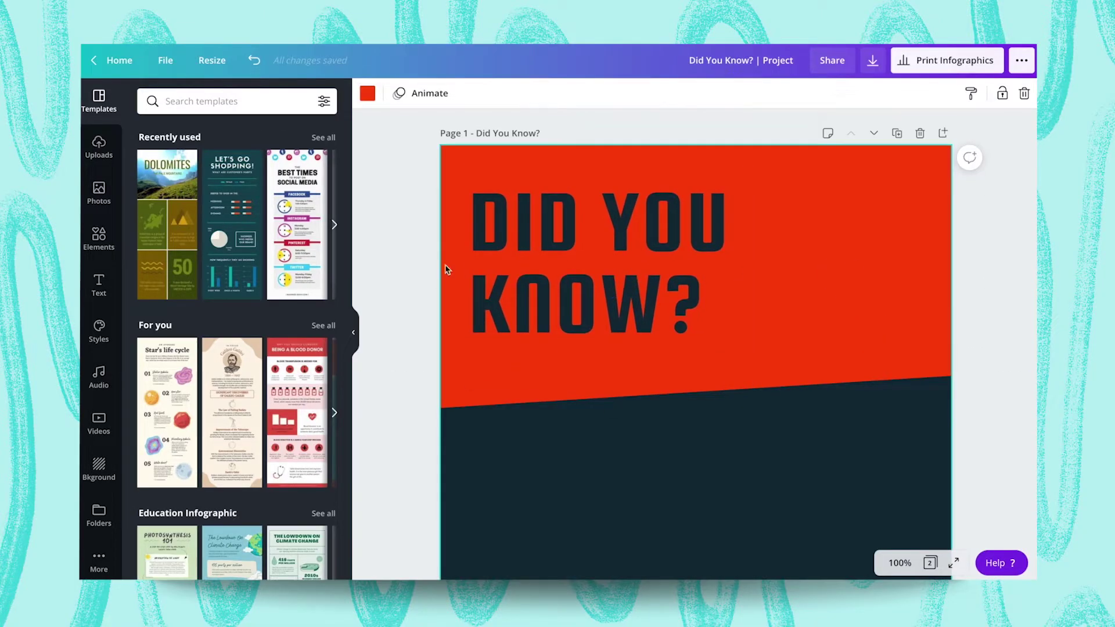
Open the DID YOU KNOW | PROJECT folder, browse its saved animal elements and check the Hippopotamus Icon's details
{"action": "left_click", "coordinate": [98, 514]}
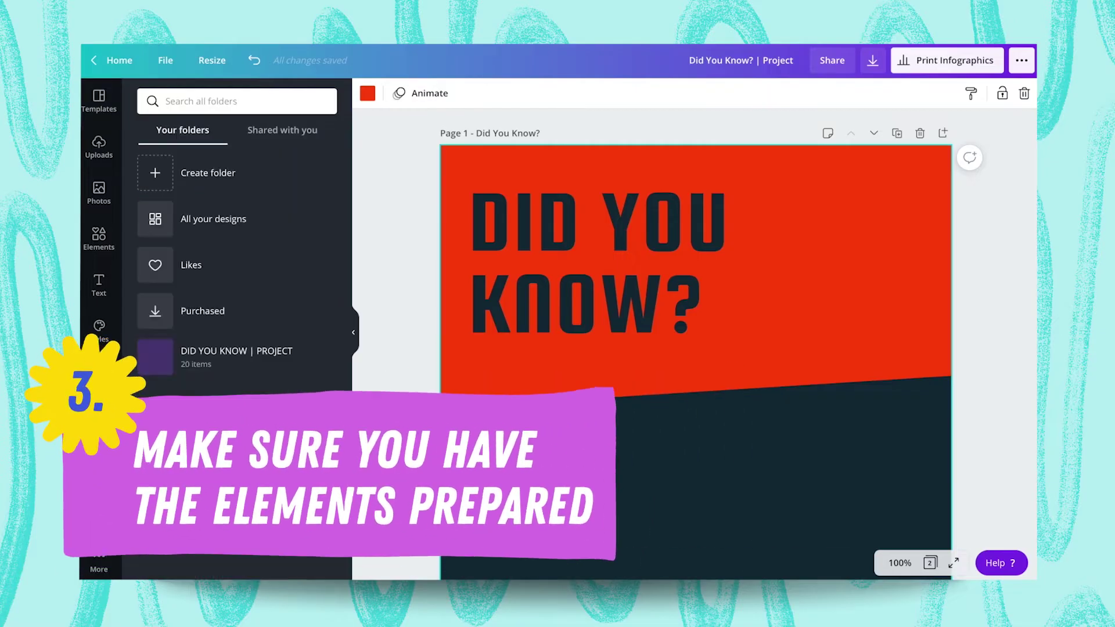
{"action": "left_click", "coordinate": [266, 369]}
{"action": "scroll", "coordinate": [226, 361], "scroll_direction": "down", "scroll_amount": 2}
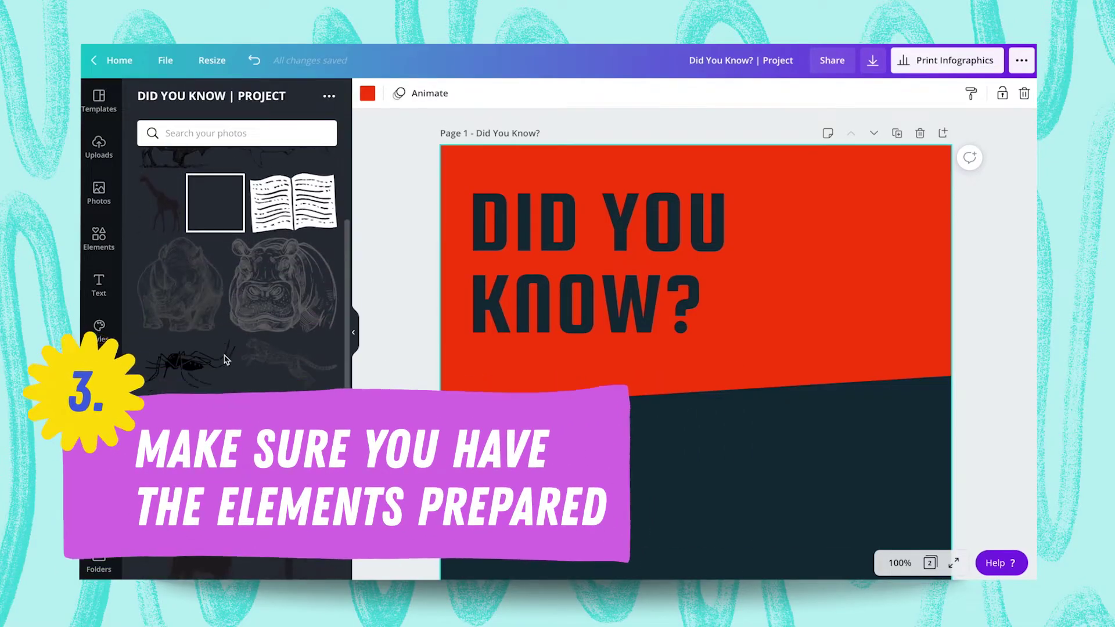
{"action": "scroll", "coordinate": [226, 360], "scroll_direction": "down", "scroll_amount": 3}
{"action": "scroll", "coordinate": [227, 360], "scroll_direction": "up", "scroll_amount": 5}
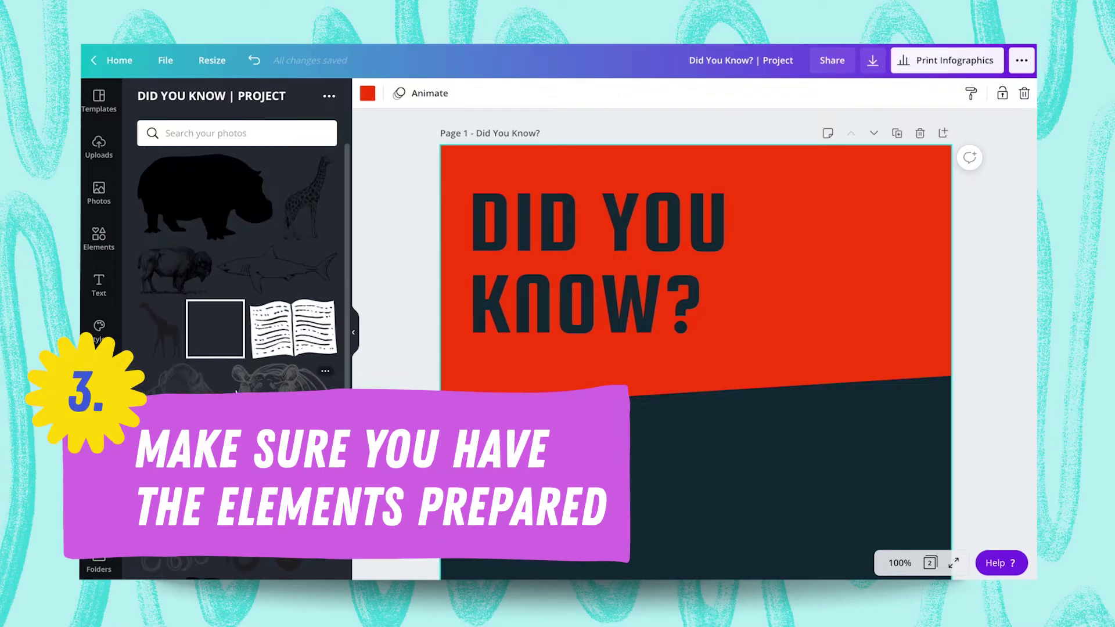
{"action": "left_click", "coordinate": [325, 371]}
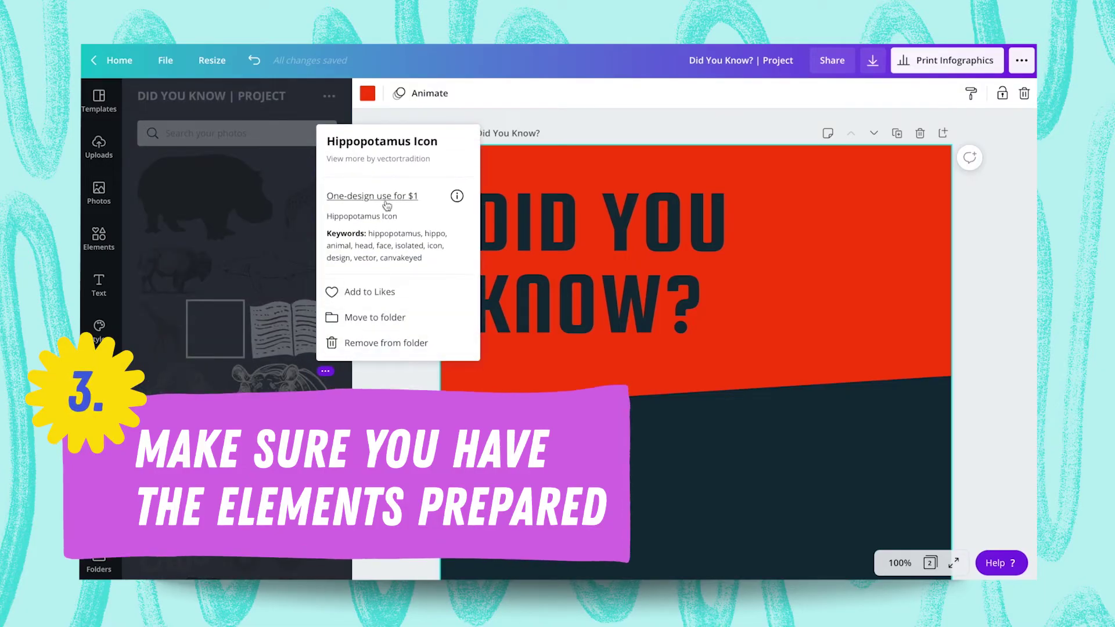
{"action": "left_click", "coordinate": [213, 335]}
{"action": "left_click", "coordinate": [233, 307]}
{"action": "left_click", "coordinate": [255, 292]}
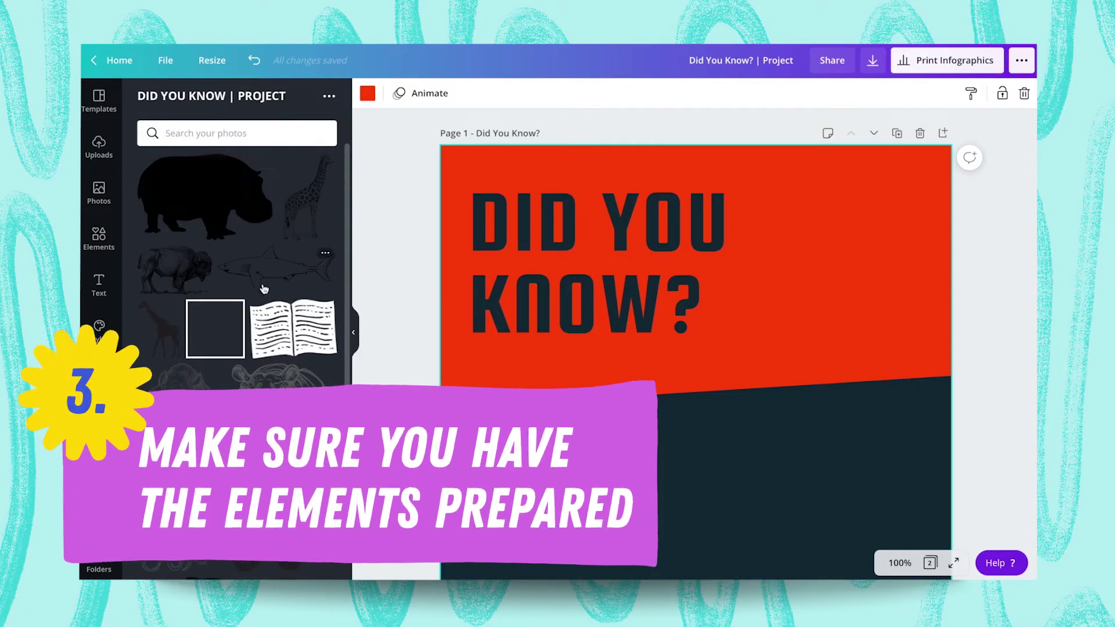
{"action": "scroll", "coordinate": [264, 288], "scroll_direction": "down", "scroll_amount": 5}
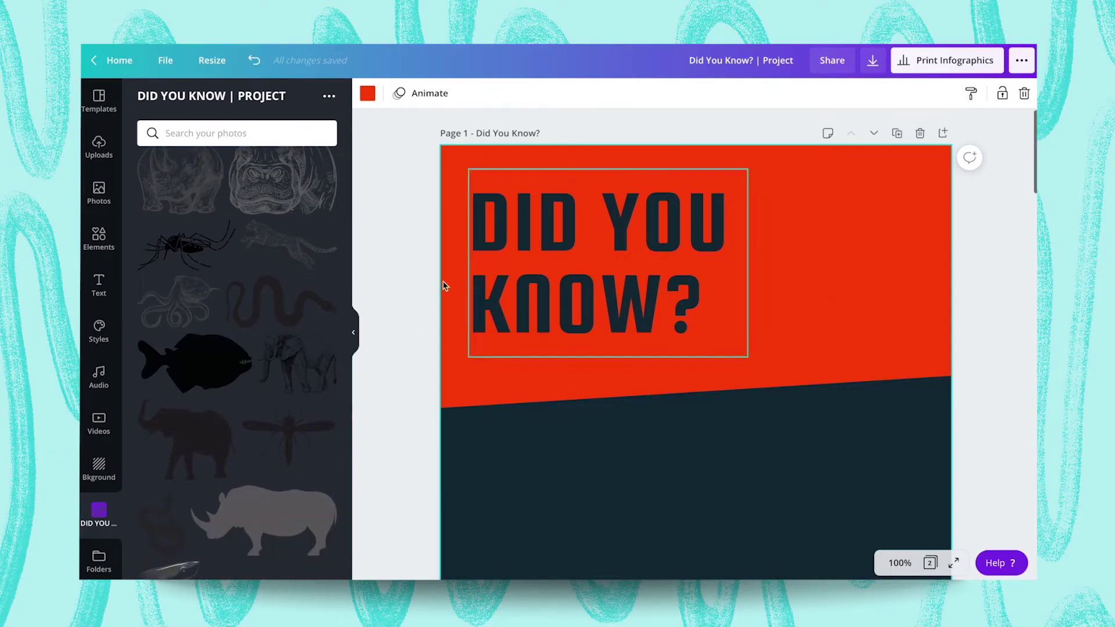
{"action": "scroll", "coordinate": [256, 301], "scroll_direction": "up", "scroll_amount": 4}
Copy the HEADER 3 text from page 2 and place it beside the word KNOW? on page 1
{"action": "scroll", "coordinate": [637, 316], "scroll_direction": "down", "scroll_amount": 10}
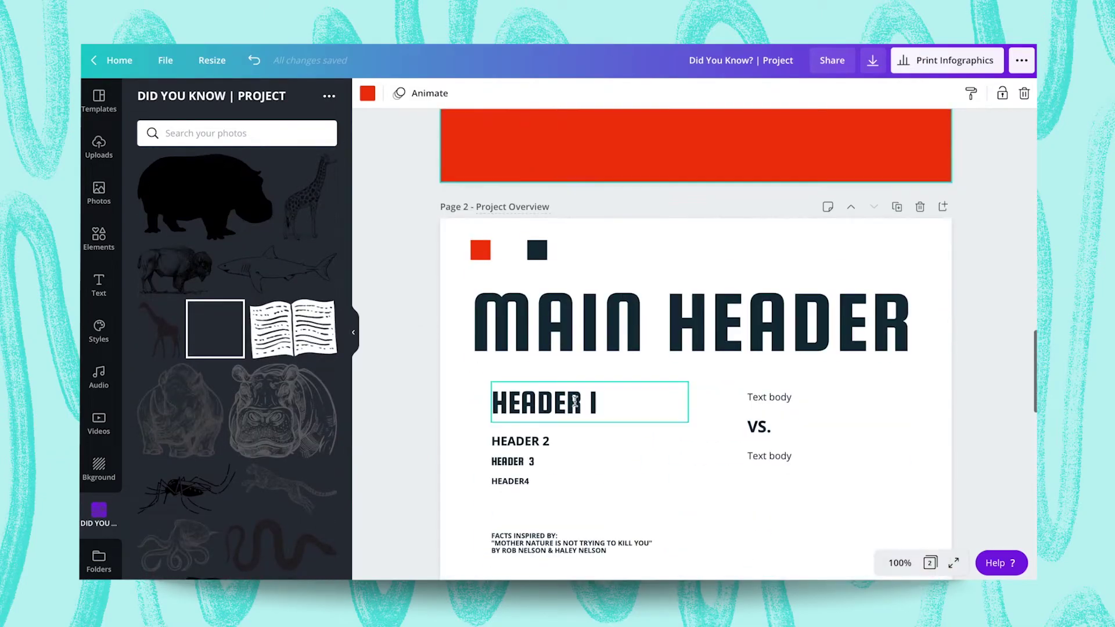
{"action": "left_click", "coordinate": [575, 401]}
{"action": "left_click", "coordinate": [513, 461]}
{"action": "scroll", "coordinate": [632, 368], "scroll_direction": "up", "scroll_amount": 8}
{"action": "left_click", "coordinate": [818, 260]}
{"action": "key", "text": "ctrl+v"}
{"action": "left_click_drag", "start_coordinate": [553, 418], "coordinate": [823, 313]}
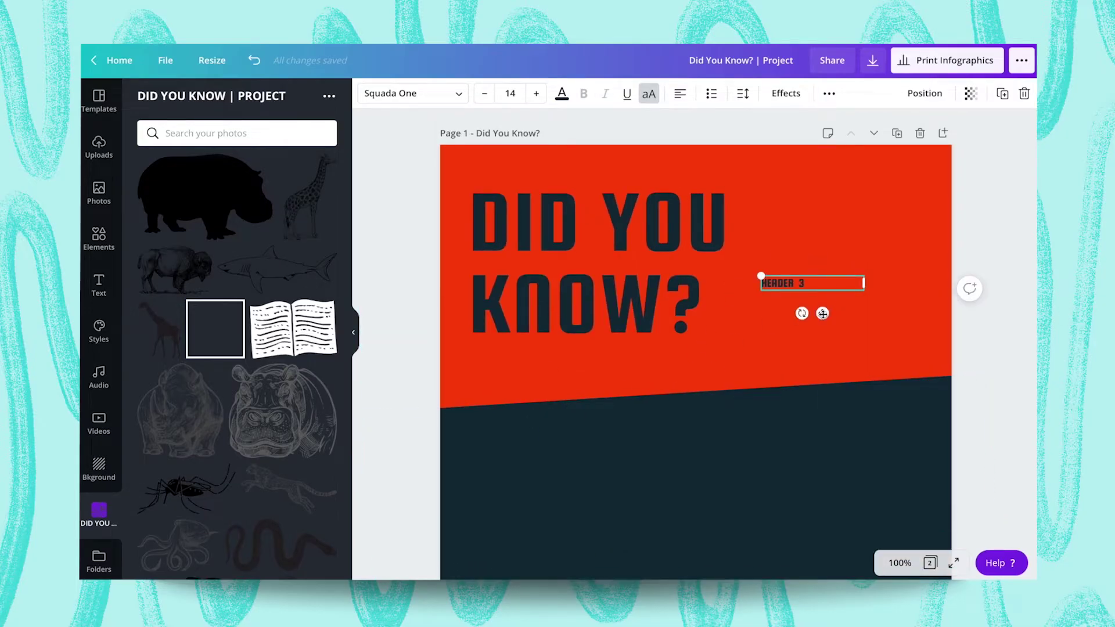
Change the small header to "FUN FACTS" in white at font size 20 and narrow its box around the two lines
{"action": "left_click", "coordinate": [510, 93]}
{"action": "type", "text": "20"}
{"action": "key", "text": "Return"}
{"action": "left_click", "coordinate": [561, 93]}
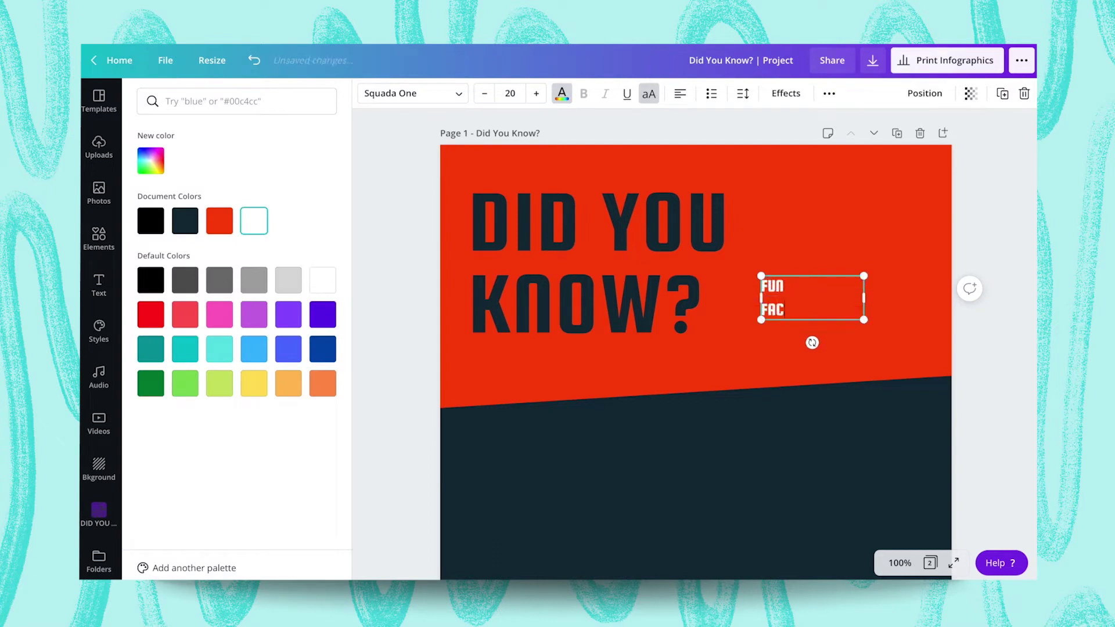
{"action": "left_click_drag", "start_coordinate": [863, 298], "coordinate": [805, 302]}
{"action": "left_click", "coordinate": [804, 239]}
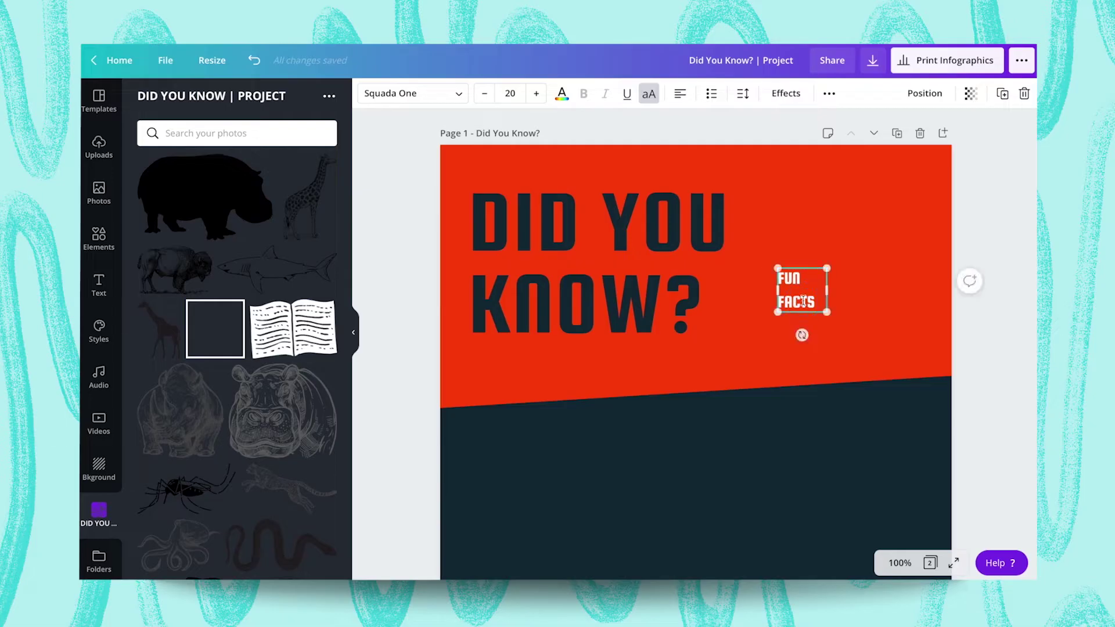
{"action": "left_click", "coordinate": [749, 311]}
Add the white square outline from the project folder, shrink it around FUN FACTS and centre the text inside
{"action": "left_click", "coordinate": [226, 319]}
{"action": "scroll", "coordinate": [766, 353], "scroll_direction": "down", "scroll_amount": 3}
{"action": "left_click_drag", "start_coordinate": [736, 525], "coordinate": [819, 177]}
{"action": "left_click_drag", "start_coordinate": [876, 375], "coordinate": [725, 221]}
{"action": "scroll", "coordinate": [724, 215], "scroll_direction": "up", "scroll_amount": 3}
{"action": "left_click_drag", "start_coordinate": [729, 353], "coordinate": [785, 309]}
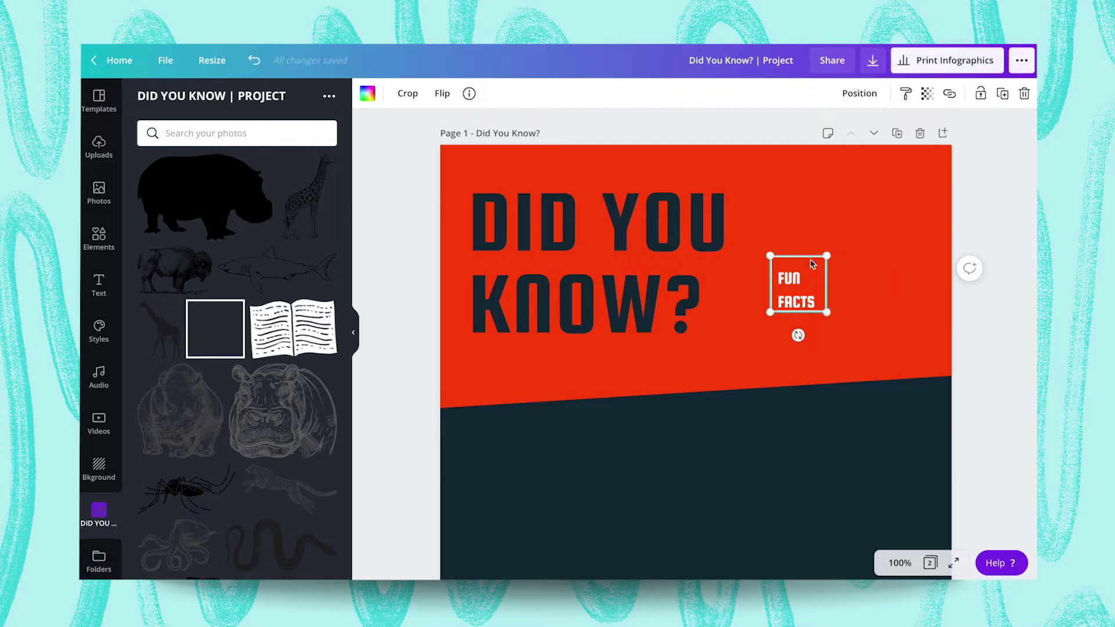
{"action": "left_click", "coordinate": [796, 293]}
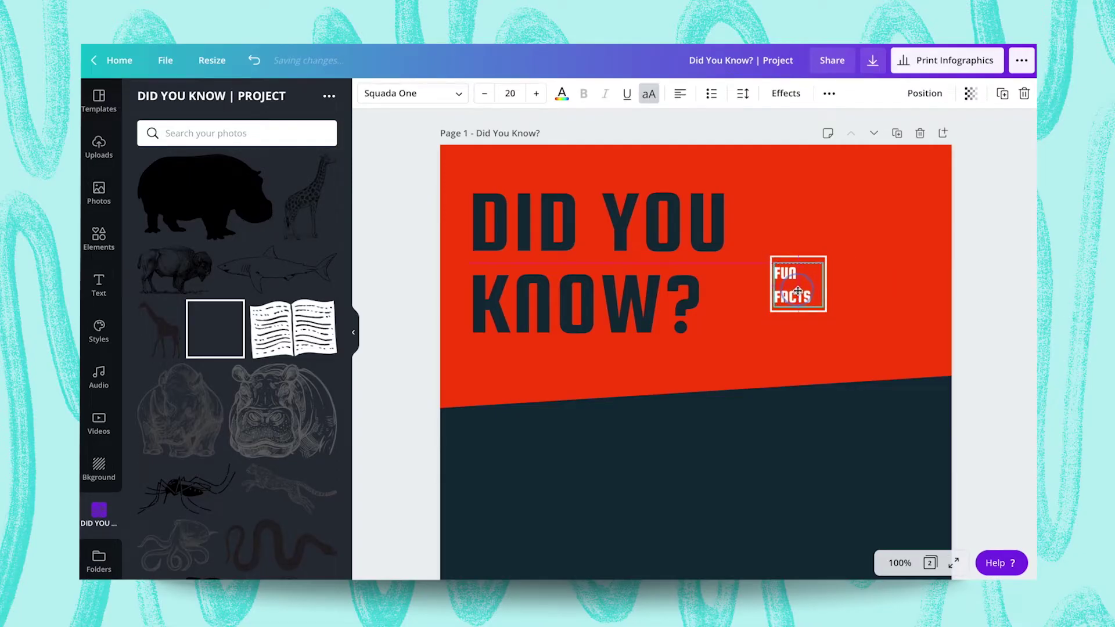
Tighten the line height of the FUN FACTS text and recentre it within the white square outline
{"action": "left_click", "coordinate": [786, 93]}
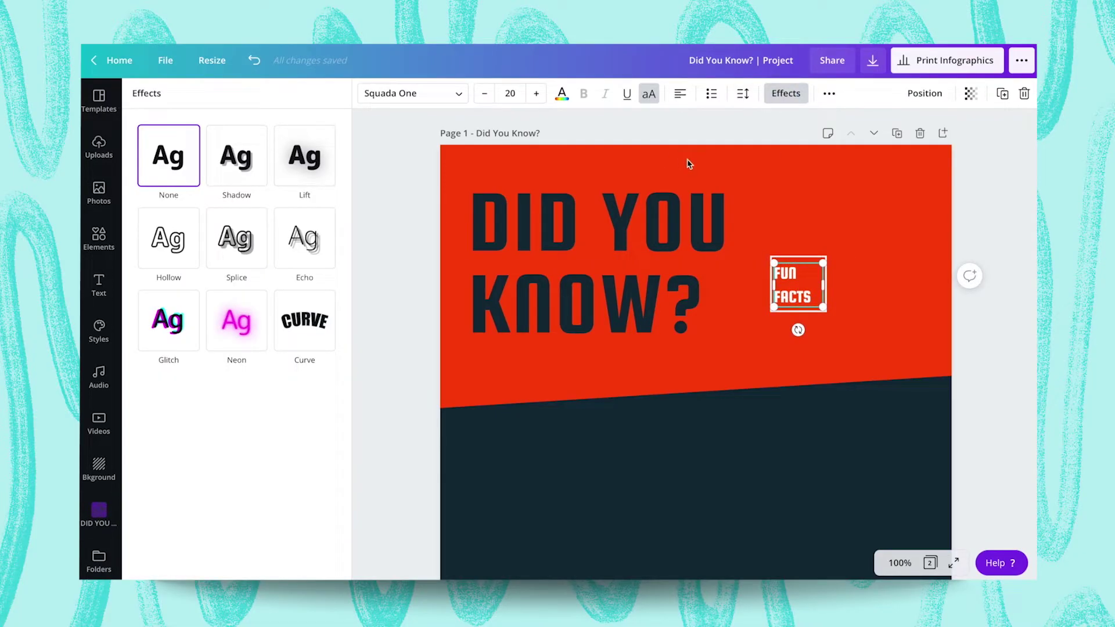
{"action": "left_click", "coordinate": [745, 94]}
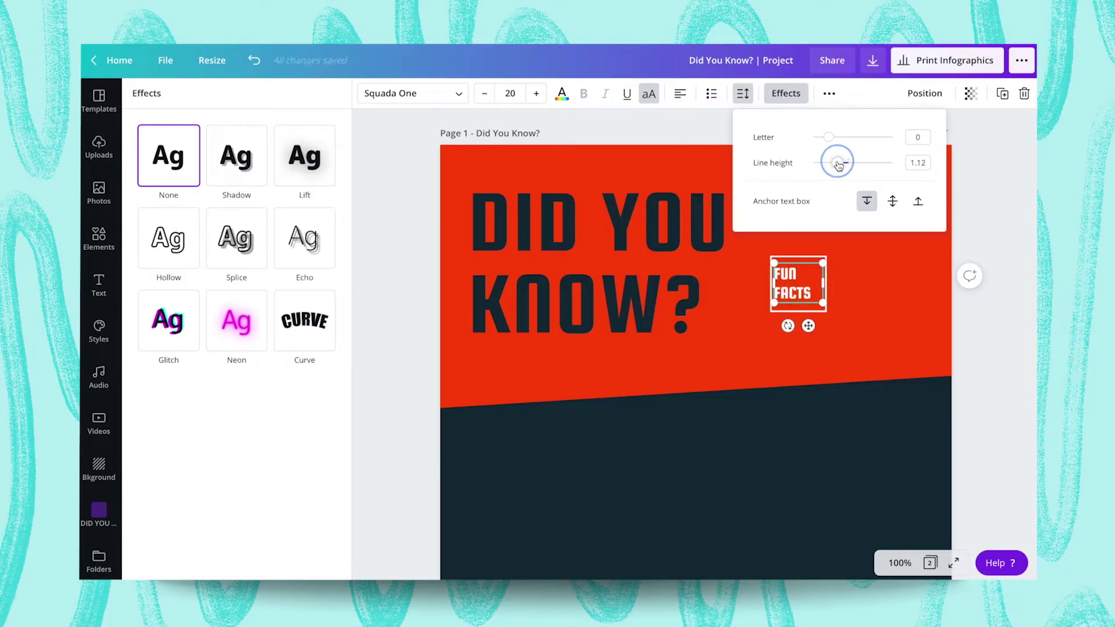
{"action": "left_click", "coordinate": [805, 313]}
{"action": "left_click_drag", "start_coordinate": [823, 284], "coordinate": [818, 286]}
{"action": "left_click_drag", "start_coordinate": [809, 327], "coordinate": [810, 326]}
Move the FUN FACTS text together with its square outline so it overlaps the end of the title's word YOU
{"action": "left_click", "coordinate": [823, 294], "text": "shift"}
{"action": "left_click_drag", "start_coordinate": [801, 288], "coordinate": [747, 267]}
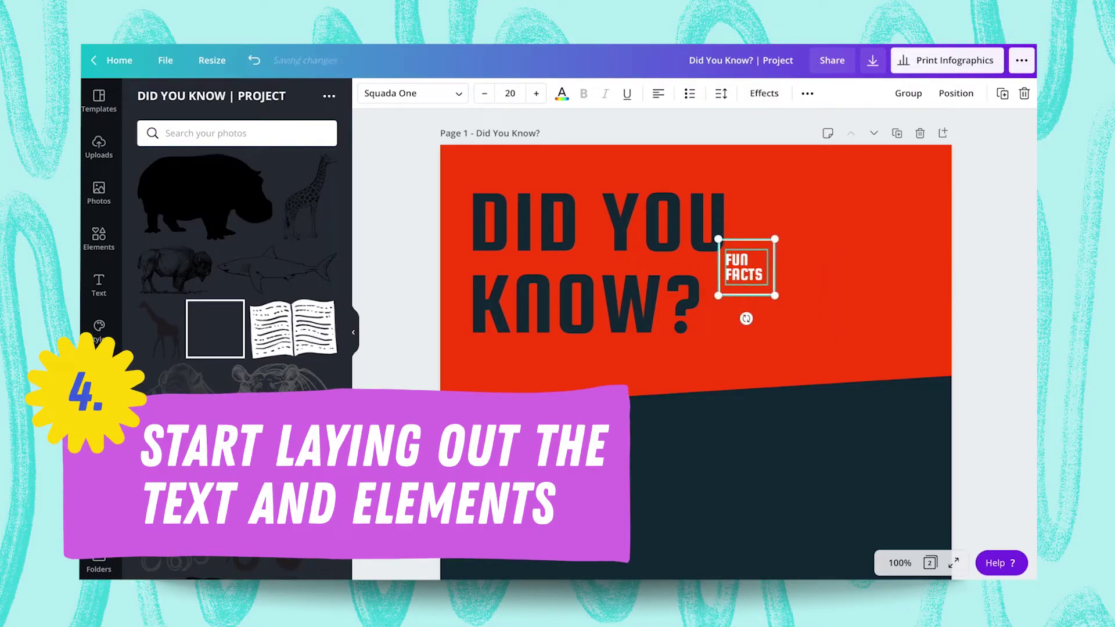
{"action": "left_click", "coordinate": [842, 234]}
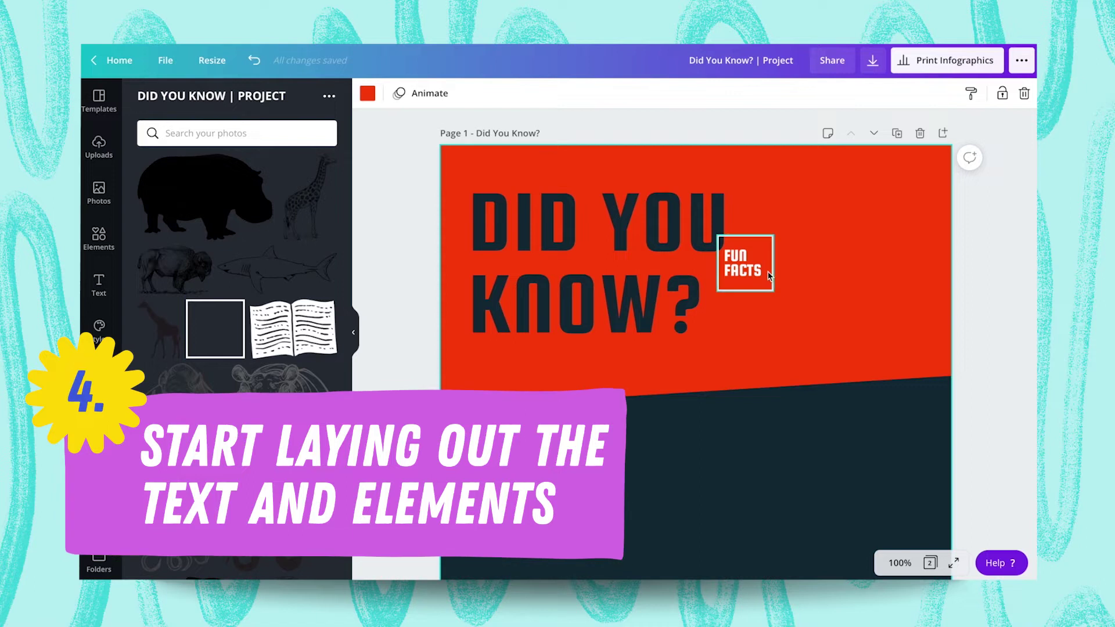
{"action": "left_click", "coordinate": [770, 241]}
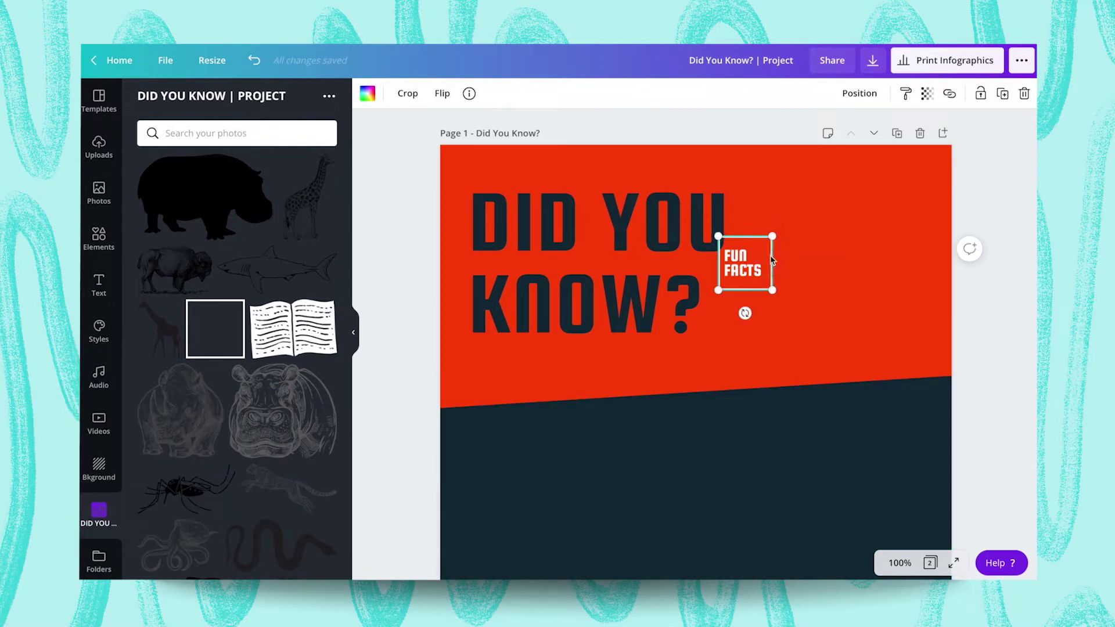
{"action": "left_click", "coordinate": [832, 280]}
Add the coiled snake from the project folder, move it to the red header's upper-right area and flip it vertically
{"action": "scroll", "coordinate": [285, 312], "scroll_direction": "down", "scroll_amount": 5}
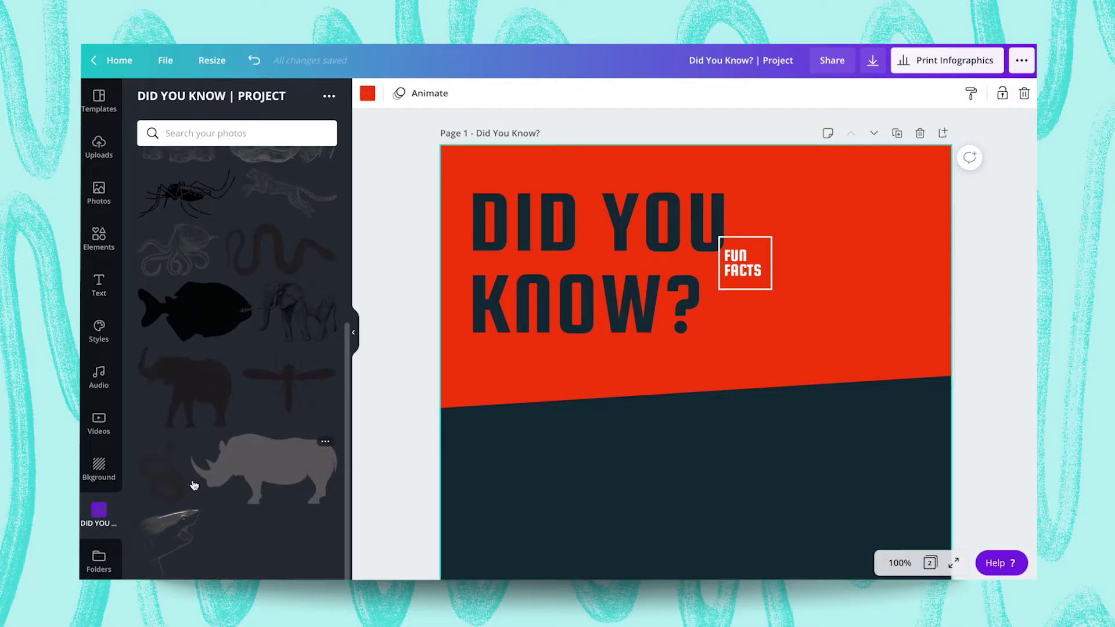
{"action": "left_click", "coordinate": [174, 477]}
{"action": "scroll", "coordinate": [734, 453], "scroll_direction": "down", "scroll_amount": 4}
{"action": "scroll", "coordinate": [798, 341], "scroll_direction": "up", "scroll_amount": 2}
{"action": "left_click_drag", "start_coordinate": [722, 514], "coordinate": [812, 273]}
{"action": "scroll", "coordinate": [813, 273], "scroll_direction": "up", "scroll_amount": 2}
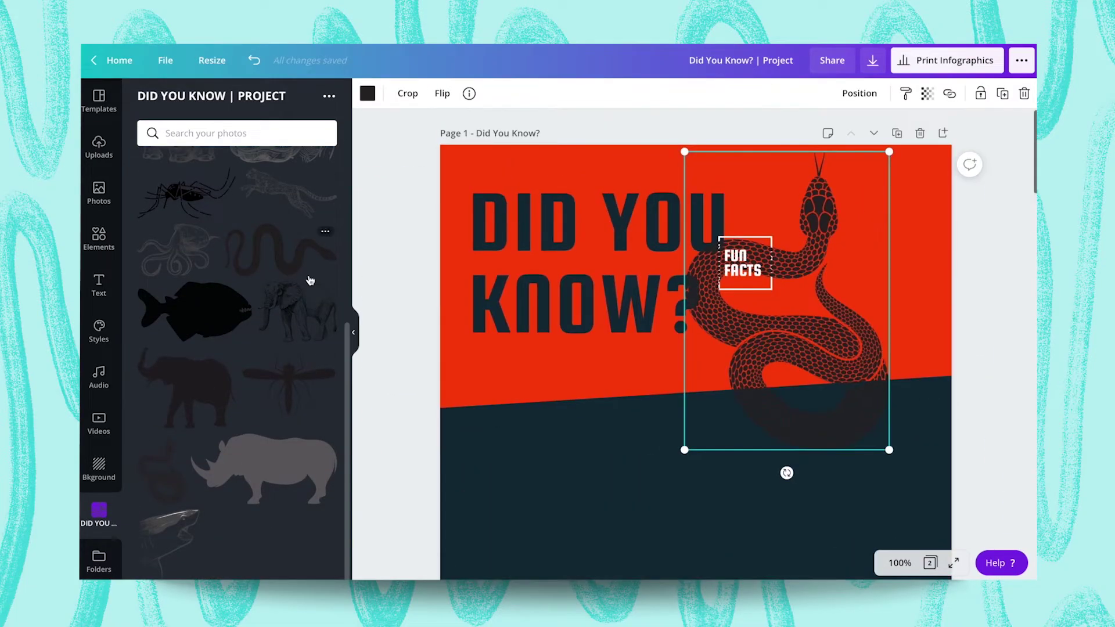
{"action": "scroll", "coordinate": [308, 280], "scroll_direction": "up", "scroll_amount": 5}
{"action": "left_click_drag", "start_coordinate": [819, 233], "coordinate": [881, 170]}
{"action": "left_click", "coordinate": [442, 93]}
{"action": "left_click", "coordinate": [459, 154]}
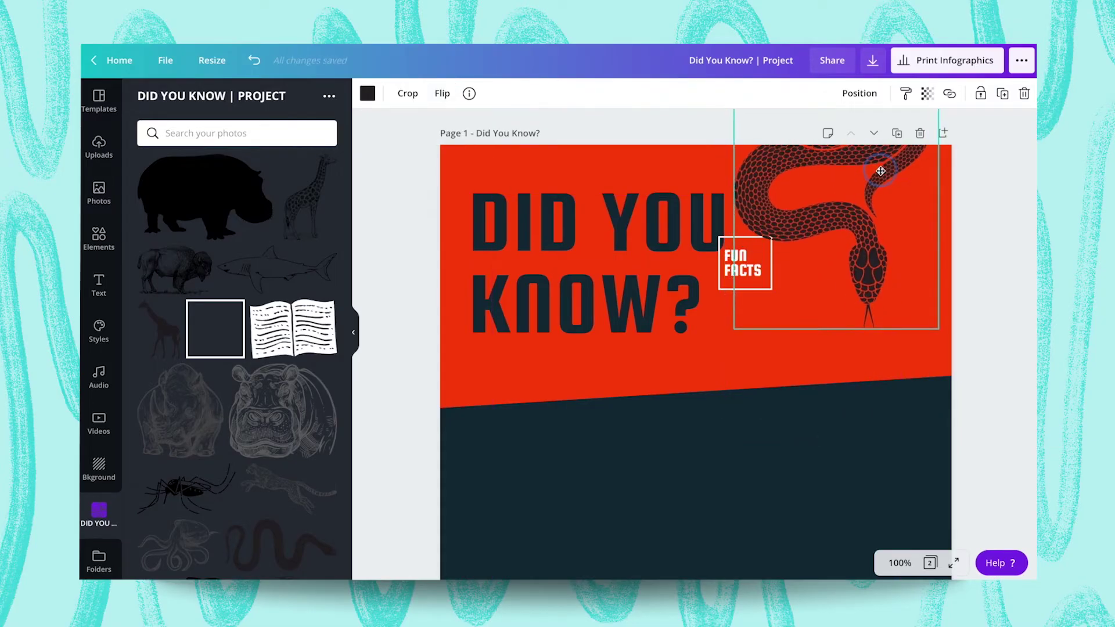
Enlarge the snake slightly and position it in the page's upper-right corner with its head beside FUN FACTS
{"action": "left_click_drag", "start_coordinate": [939, 329], "coordinate": [951, 333]}
{"action": "left_click_drag", "start_coordinate": [898, 261], "coordinate": [898, 260]}
{"action": "left_click_drag", "start_coordinate": [952, 333], "coordinate": [948, 329]}
{"action": "left_click_drag", "start_coordinate": [881, 219], "coordinate": [841, 245]}
{"action": "left_click", "coordinate": [882, 222]}
{"action": "left_click", "coordinate": [695, 158]}
{"action": "left_click", "coordinate": [381, 217]}
Copy the "FACTS INSPIRED BY:" credit text from page 2, place it beneath KNOW? on page 1 and colour it white
{"action": "scroll", "coordinate": [570, 371], "scroll_direction": "down", "scroll_amount": 10}
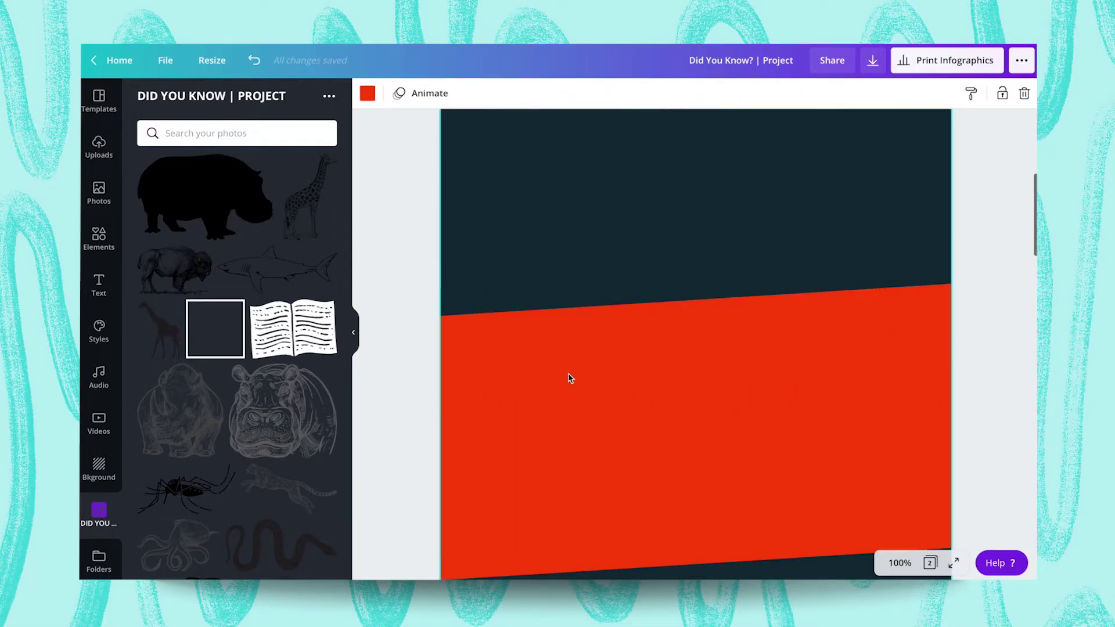
{"action": "left_click", "coordinate": [551, 503]}
{"action": "key", "text": "super+c"}
{"action": "scroll", "coordinate": [550, 501], "scroll_direction": "up", "scroll_amount": 10}
{"action": "key", "text": "super+v"}
{"action": "left_click_drag", "start_coordinate": [591, 501], "coordinate": [590, 386]}
{"action": "left_click", "coordinate": [562, 94]}
{"action": "left_click", "coordinate": [289, 221]}
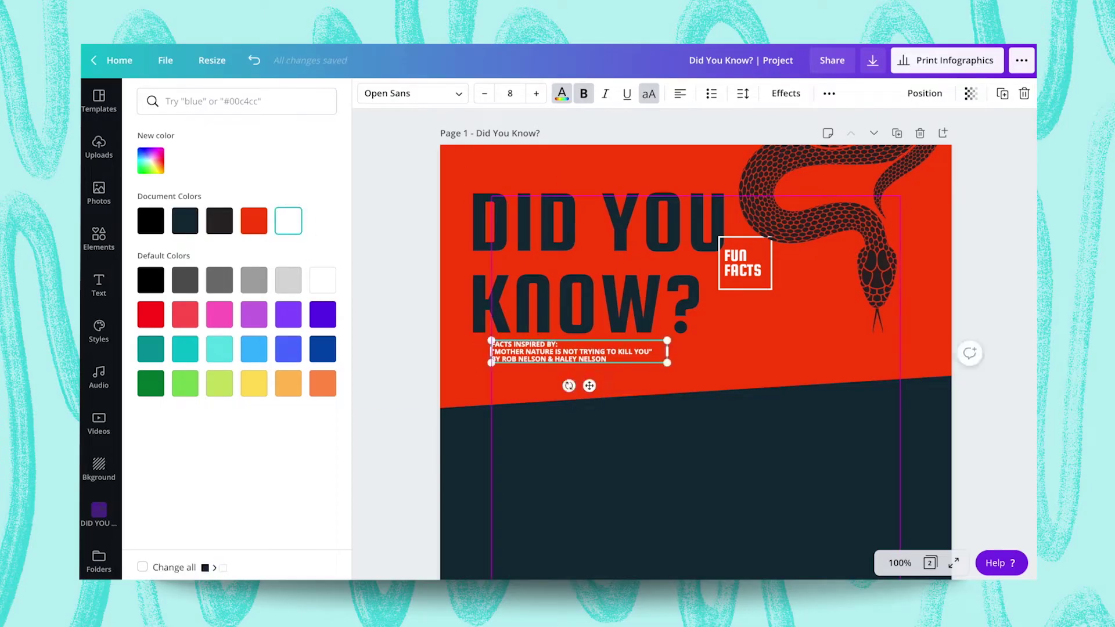
Add the open book illustration from the project folder, shrink it and place it to the left of the credit text
{"action": "left_click", "coordinate": [100, 510]}
{"action": "left_click", "coordinate": [285, 336]}
{"action": "scroll", "coordinate": [677, 465], "scroll_direction": "down", "scroll_amount": 6}
{"action": "left_click_drag", "start_coordinate": [674, 455], "coordinate": [539, 435]}
{"action": "scroll", "coordinate": [685, 500], "scroll_direction": "up", "scroll_amount": 6}
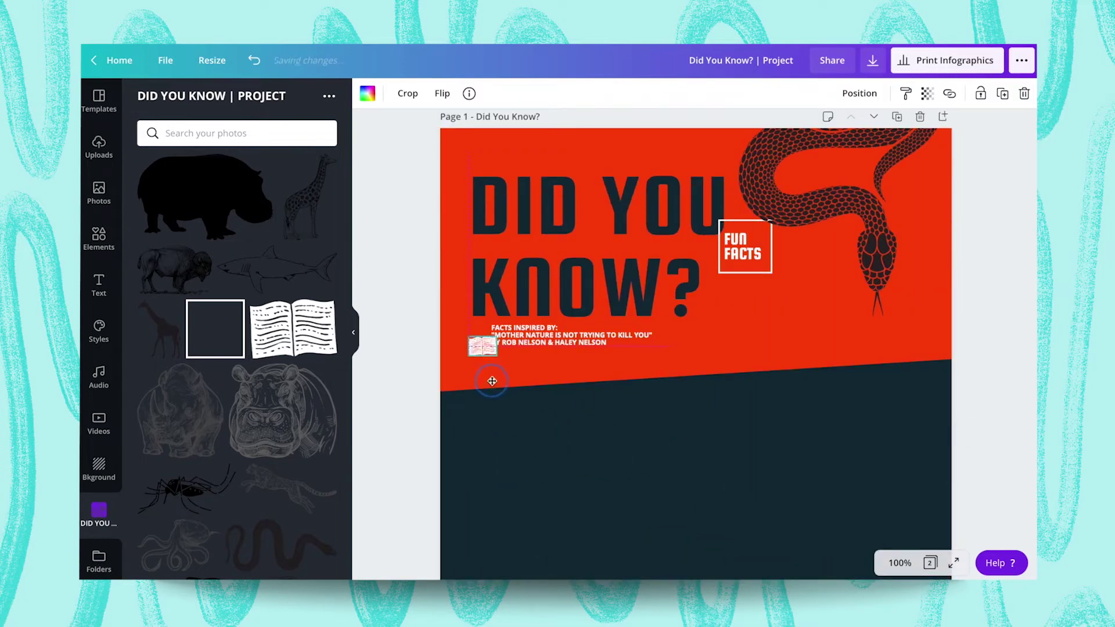
{"action": "left_click_drag", "start_coordinate": [539, 340], "coordinate": [550, 339]}
Recolour the book illustration navy and nudge the credit text slightly away from it
{"action": "left_click", "coordinate": [483, 337]}
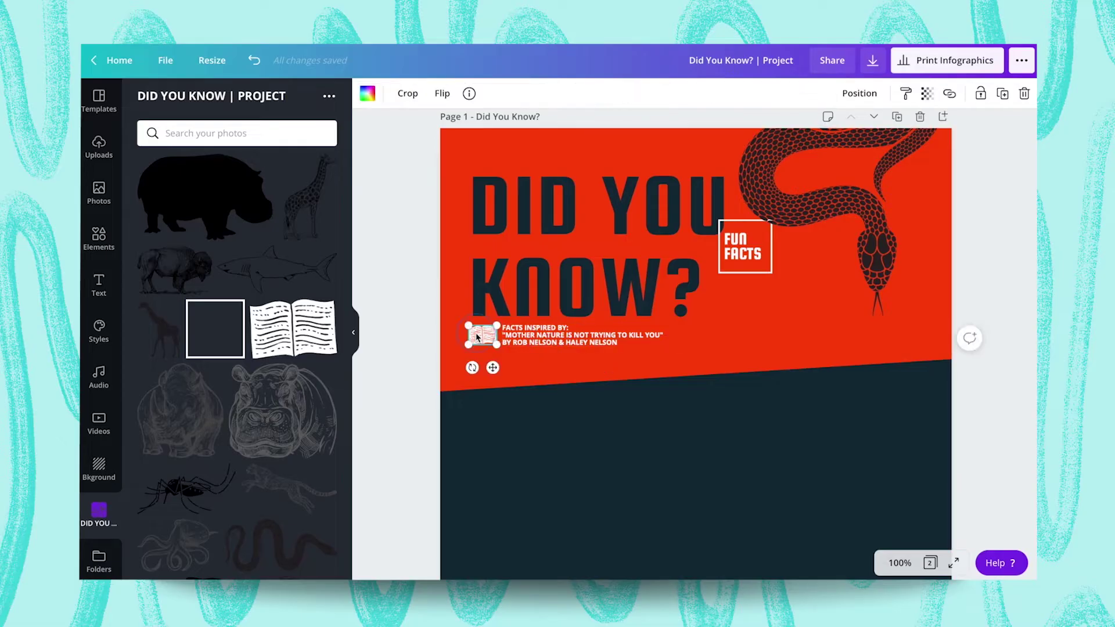
{"action": "left_click", "coordinate": [367, 93]}
{"action": "left_click", "coordinate": [790, 340]}
{"action": "left_click", "coordinate": [593, 341]}
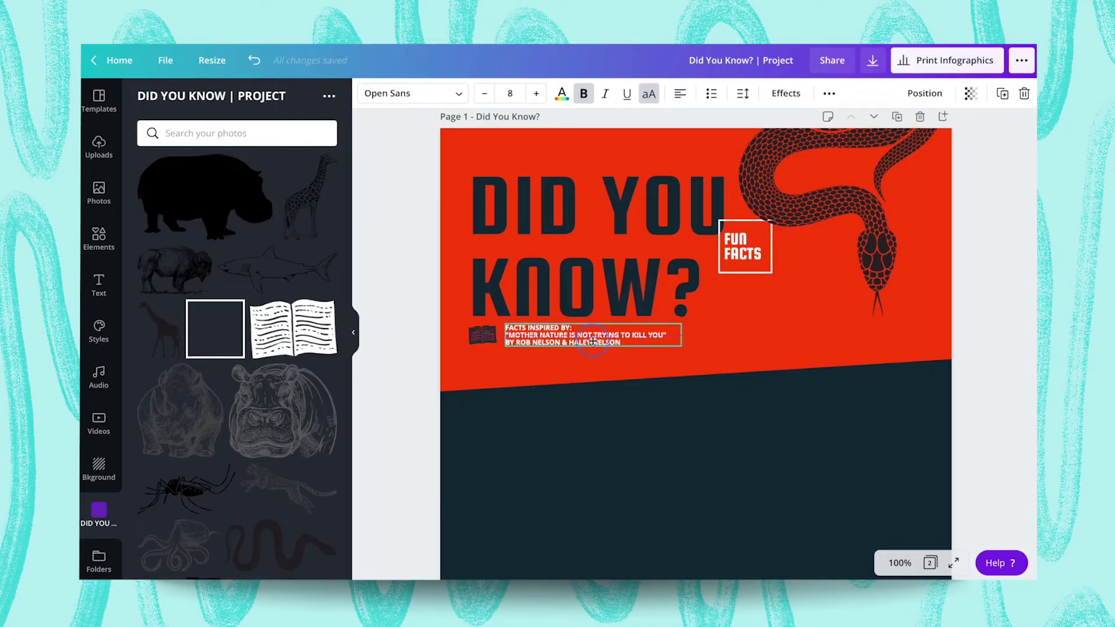
{"action": "left_click", "coordinate": [772, 337]}
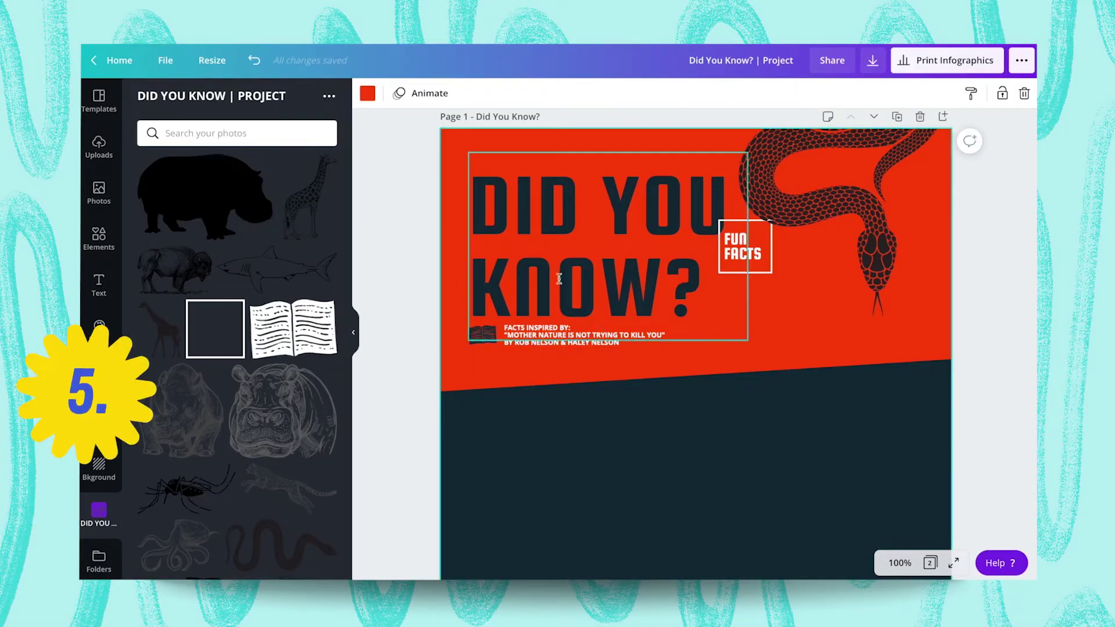
Add the octopus from the project folder, shrink it and place it over DID so it runs off the page's left edge
{"action": "scroll", "coordinate": [201, 316], "scroll_direction": "down", "scroll_amount": 4}
{"action": "left_click", "coordinate": [201, 316]}
{"action": "scroll", "coordinate": [637, 517], "scroll_direction": "down", "scroll_amount": 3}
{"action": "scroll", "coordinate": [638, 517], "scroll_direction": "down", "scroll_amount": 2}
{"action": "left_click_drag", "start_coordinate": [700, 556], "coordinate": [565, 267]}
{"action": "scroll", "coordinate": [566, 266], "scroll_direction": "up", "scroll_amount": 5}
{"action": "left_click_drag", "start_coordinate": [573, 437], "coordinate": [511, 160]}
{"action": "left_click_drag", "start_coordinate": [596, 283], "coordinate": [585, 276]}
{"action": "left_click", "coordinate": [525, 149]}
{"action": "left_click_drag", "start_coordinate": [531, 163], "coordinate": [524, 189]}
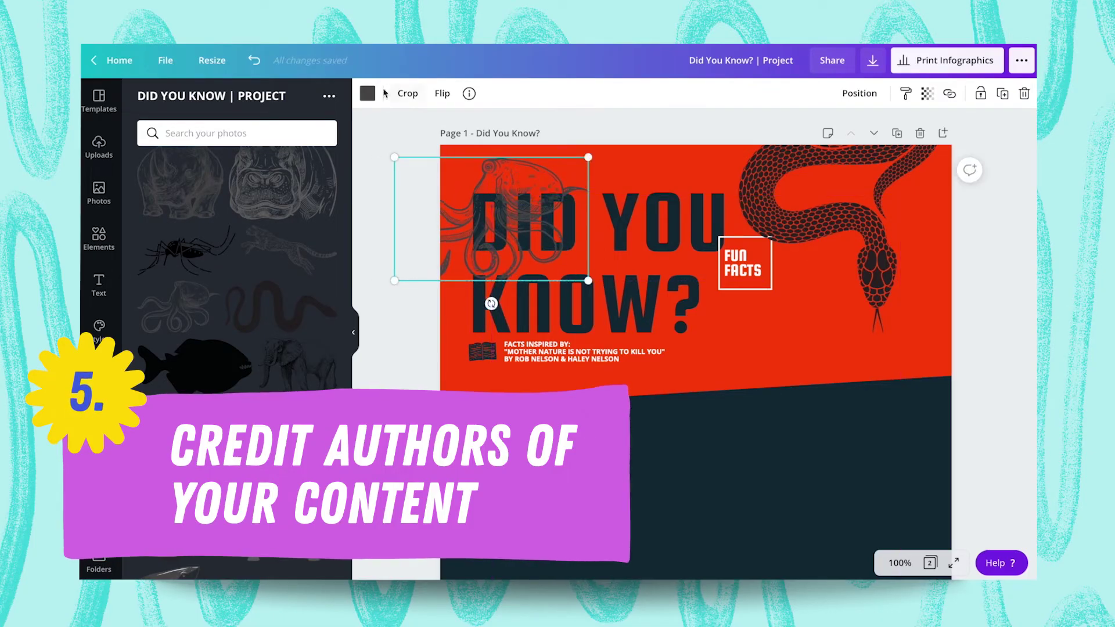
Recolour the octopus white and send it behind the DID YOU KNOW? title
{"action": "left_click", "coordinate": [367, 93]}
{"action": "left_click", "coordinate": [322, 221]}
{"action": "left_click", "coordinate": [860, 93]}
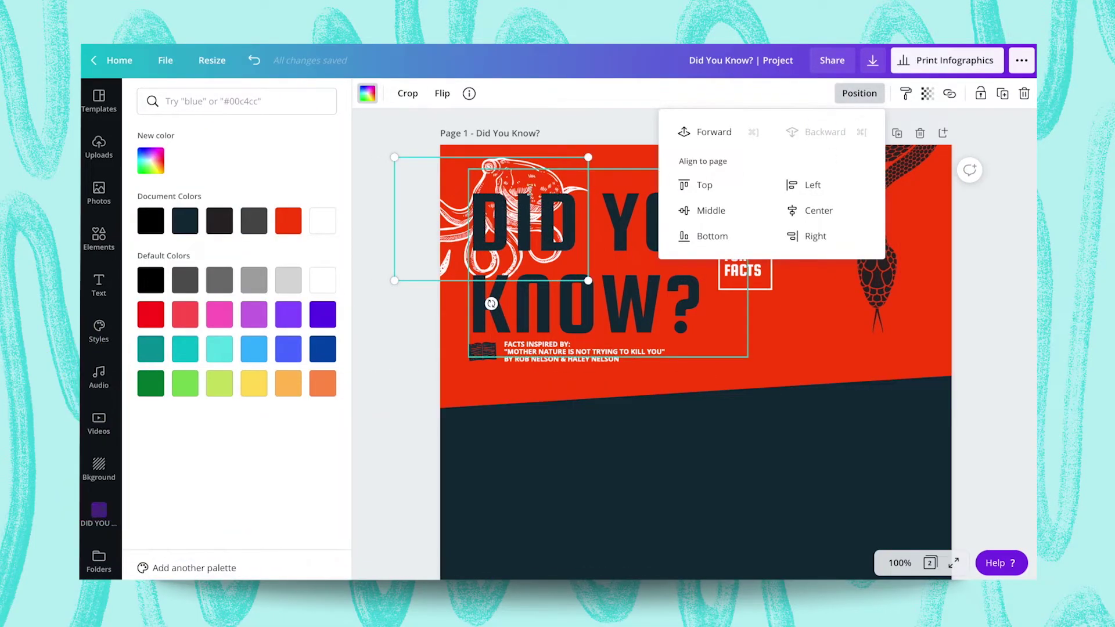
{"action": "double_click", "coordinate": [509, 166]}
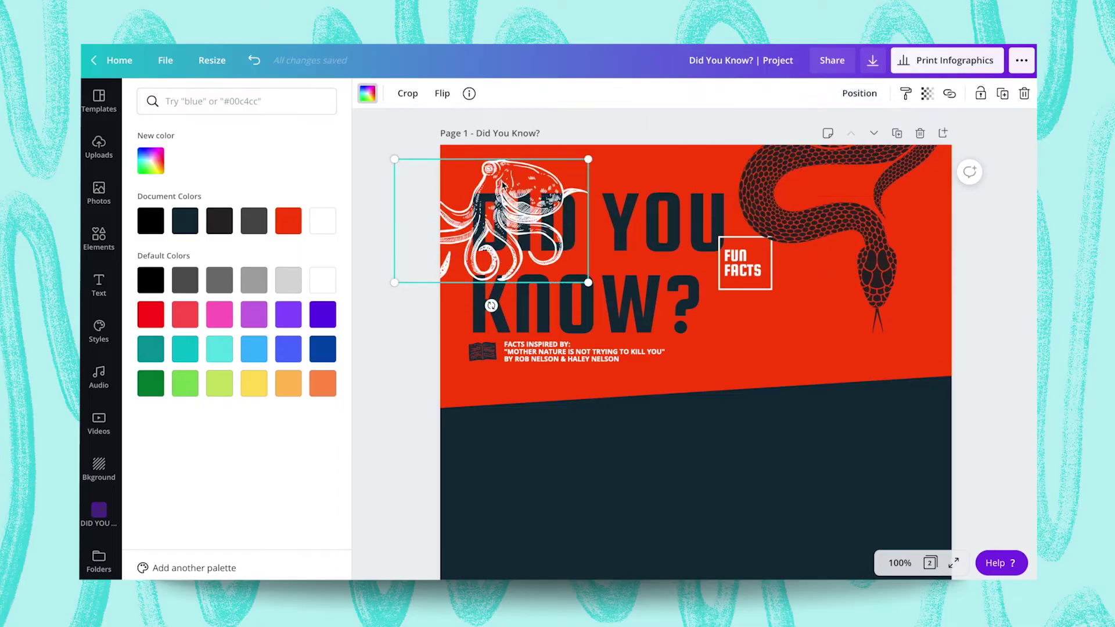
{"action": "left_click_drag", "start_coordinate": [587, 158], "coordinate": [592, 240]}
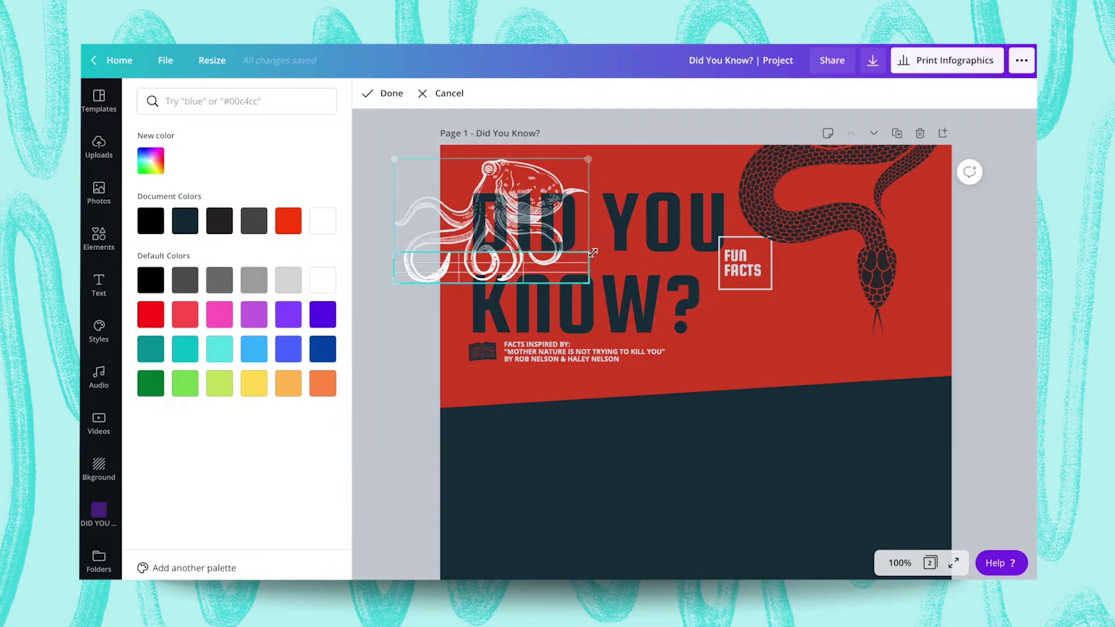
{"action": "left_click", "coordinate": [426, 95]}
{"action": "left_click", "coordinate": [629, 153]}
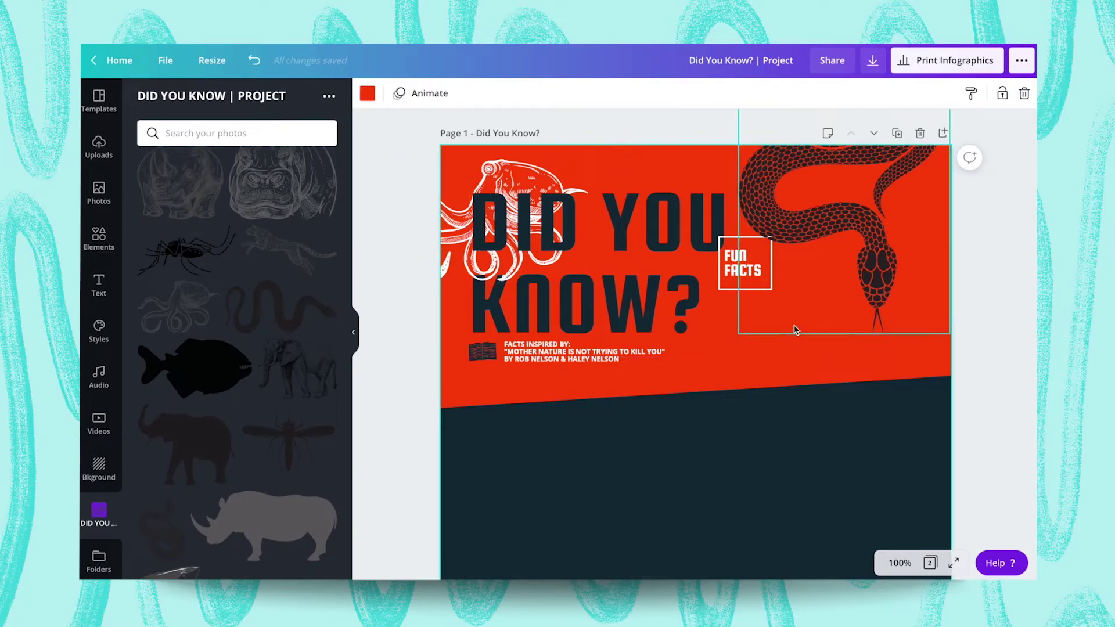
{"action": "left_click", "coordinate": [692, 385]}
{"action": "scroll", "coordinate": [691, 385], "scroll_direction": "down", "scroll_amount": 1}
{"action": "left_click", "coordinate": [751, 242]}
{"action": "left_click", "coordinate": [761, 195]}
{"action": "left_click", "coordinate": [656, 198]}
{"action": "left_click", "coordinate": [674, 352]}
{"action": "scroll", "coordinate": [195, 435], "scroll_direction": "down", "scroll_amount": 1}
Add the fish silhouette from the project folder, shrink it and place it over the dot of the title's question mark
{"action": "left_click", "coordinate": [187, 352]}
{"action": "scroll", "coordinate": [739, 346], "scroll_direction": "down", "scroll_amount": 5}
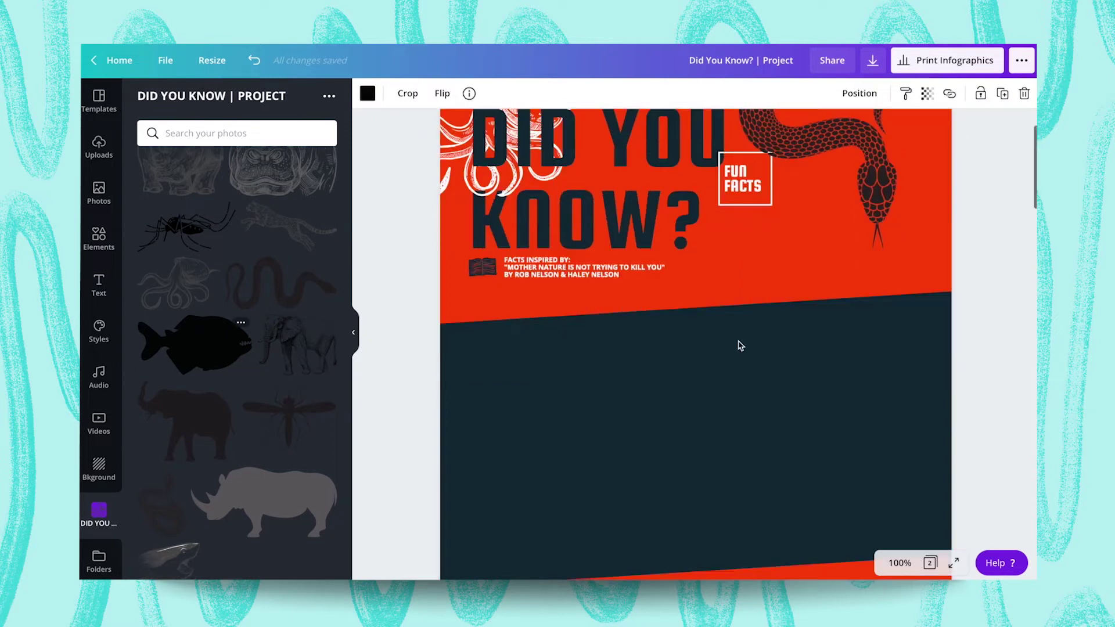
{"action": "left_click_drag", "start_coordinate": [742, 477], "coordinate": [742, 209]}
{"action": "scroll", "coordinate": [742, 209], "scroll_direction": "up", "scroll_amount": 4}
{"action": "left_click_drag", "start_coordinate": [743, 416], "coordinate": [769, 264]}
{"action": "left_click_drag", "start_coordinate": [853, 304], "coordinate": [693, 219]}
{"action": "left_click_drag", "start_coordinate": [677, 207], "coordinate": [667, 238]}
Recolour the small fish at the question mark with the navy document colour
{"action": "left_click", "coordinate": [367, 93]}
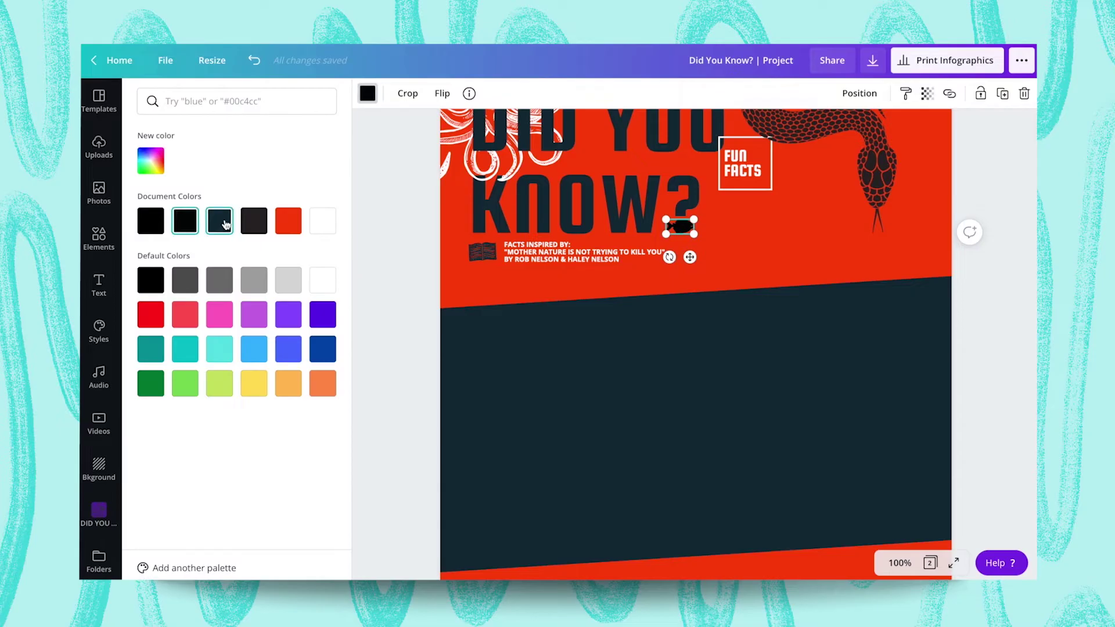
{"action": "left_click", "coordinate": [220, 220]}
{"action": "left_click", "coordinate": [791, 229]}
{"action": "left_click", "coordinate": [772, 266]}
{"action": "scroll", "coordinate": [725, 277], "scroll_direction": "up", "scroll_amount": 3}
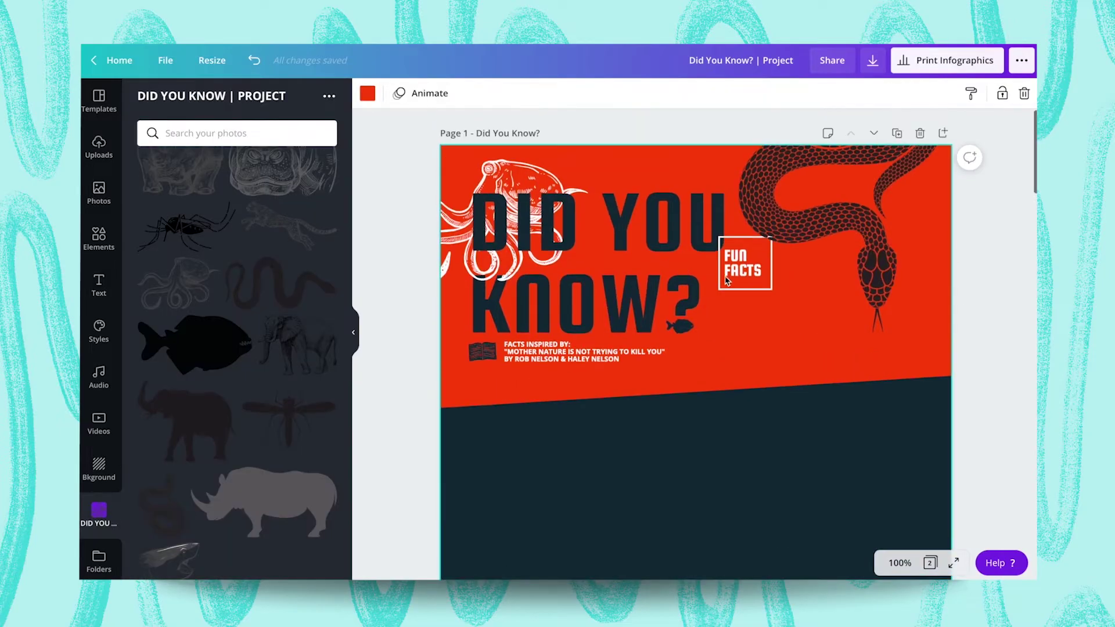
Copy the average deaths text block from page 2 and place it in the right half of page 1's first navy section
{"action": "scroll", "coordinate": [726, 455], "scroll_direction": "down", "scroll_amount": 3}
{"action": "left_click", "coordinate": [722, 450]}
{"action": "scroll", "coordinate": [231, 292], "scroll_direction": "up", "scroll_amount": 2}
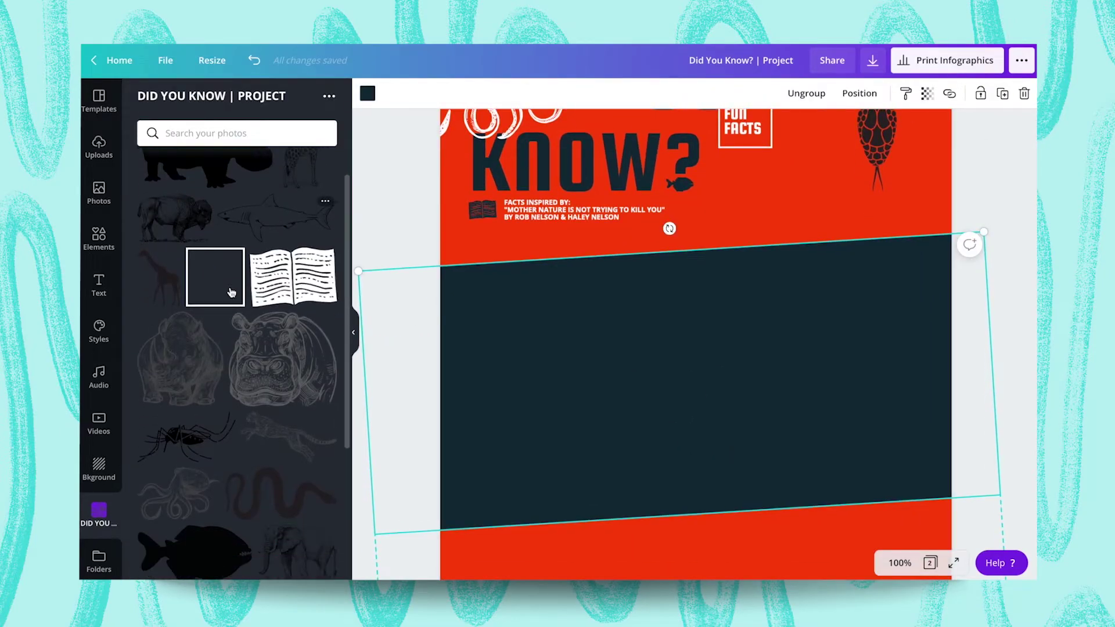
{"action": "scroll", "coordinate": [229, 291], "scroll_direction": "down", "scroll_amount": 2}
{"action": "scroll", "coordinate": [742, 418], "scroll_direction": "down", "scroll_amount": 10}
{"action": "left_click", "coordinate": [543, 500]}
{"action": "key", "text": "ctrl+c"}
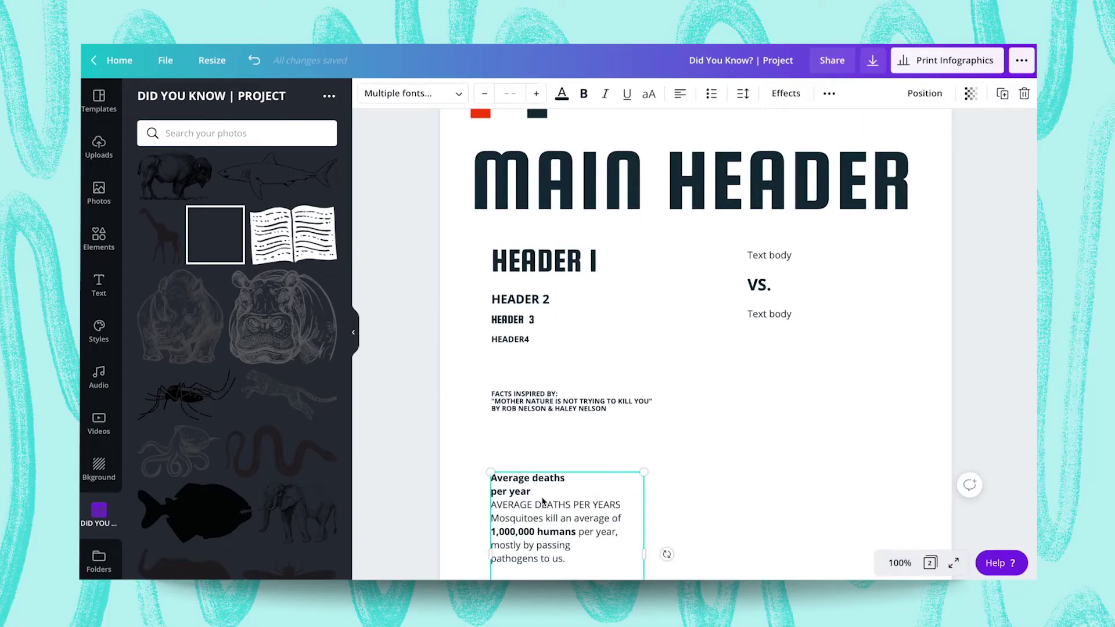
{"action": "scroll", "coordinate": [735, 363], "scroll_direction": "up", "scroll_amount": 10}
{"action": "left_click", "coordinate": [736, 278]}
{"action": "key", "text": "ctrl+v"}
{"action": "left_click_drag", "start_coordinate": [620, 369], "coordinate": [741, 338]}
Colour the average deaths text block white
{"action": "left_click", "coordinate": [561, 94]}
{"action": "left_click", "coordinate": [289, 221]}
{"action": "left_click", "coordinate": [546, 278]}
Copy the HEADER 1 text from page 2, place it above the average deaths text on page 1 and colour it white
{"action": "scroll", "coordinate": [707, 539], "scroll_direction": "down", "scroll_amount": 8}
{"action": "scroll", "coordinate": [707, 539], "scroll_direction": "down", "scroll_amount": 10}
{"action": "left_click", "coordinate": [575, 315]}
{"action": "key", "text": "ctrl+c"}
{"action": "scroll", "coordinate": [713, 298], "scroll_direction": "up", "scroll_amount": 10}
{"action": "key", "text": "ctrl+v"}
{"action": "left_click_drag", "start_coordinate": [628, 182], "coordinate": [755, 306]}
{"action": "left_click", "coordinate": [562, 94]}
{"action": "left_click", "coordinate": [289, 221]}
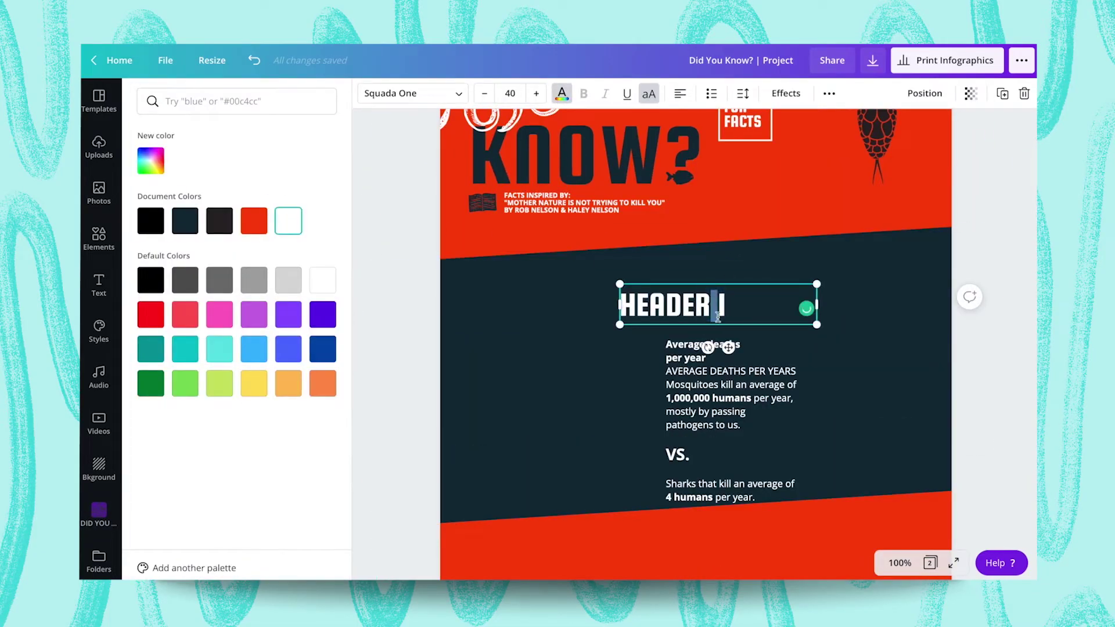
Remove both "average deaths" lines from the body text and replace HEADER 1 with "AVERAGE DEATHS PER YEARS"
{"action": "left_click", "coordinate": [748, 351]}
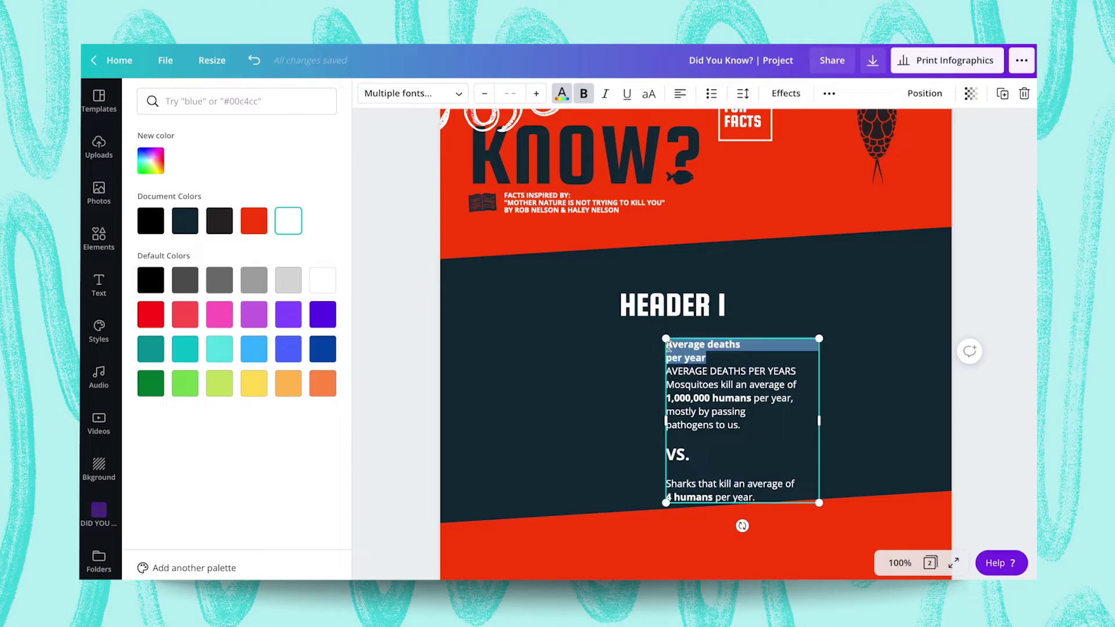
{"action": "key", "text": "BackSpace"}
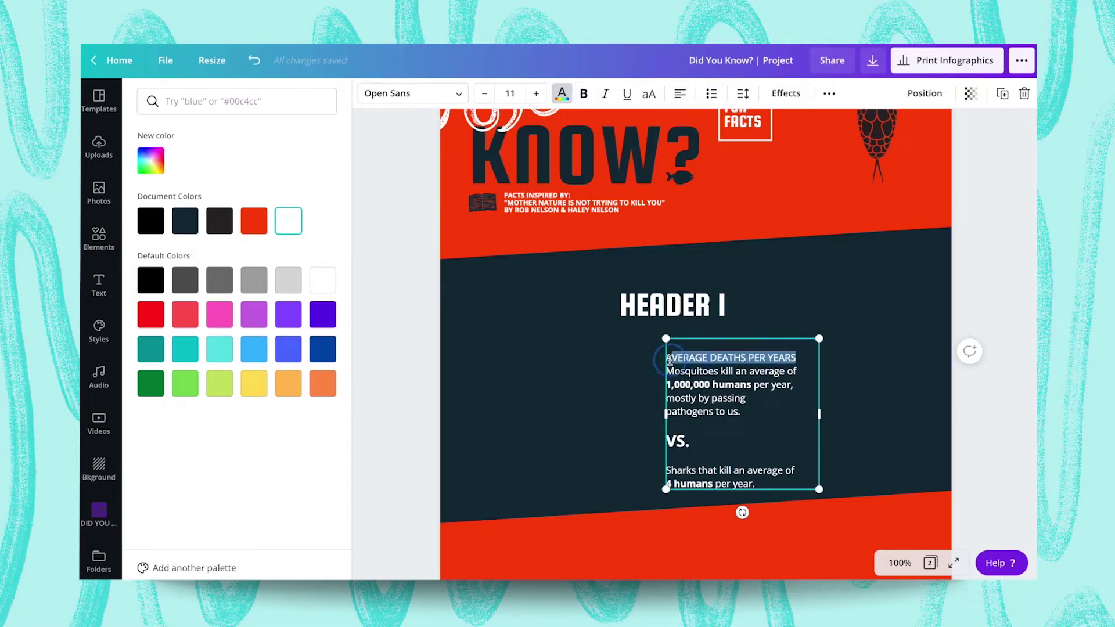
{"action": "double_click", "coordinate": [673, 305]}
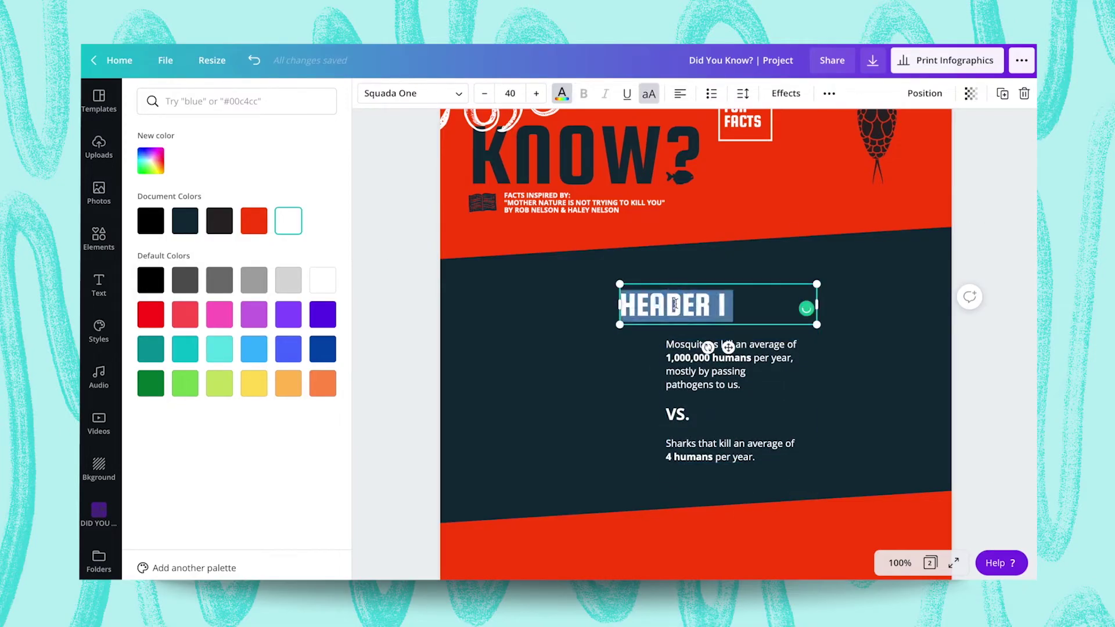
{"action": "key", "text": "ctrl+v"}
Widen the AVERAGE DEATHS PER YEARS heading box to fit two lines and align it with the body text below
{"action": "left_click_drag", "start_coordinate": [721, 330], "coordinate": [747, 307]}
{"action": "left_click_drag", "start_coordinate": [845, 309], "coordinate": [866, 311]}
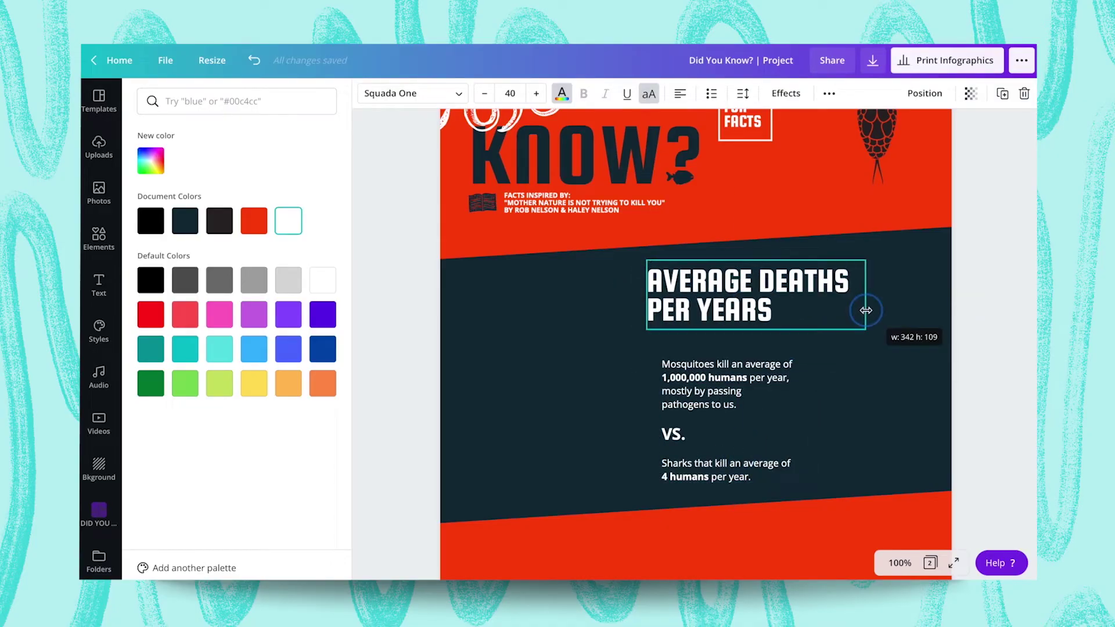
{"action": "mouse_move", "coordinate": [777, 290]}
{"action": "left_mouse_down"}
{"action": "mouse_move", "coordinate": [765, 294]}
{"action": "mouse_move", "coordinate": [798, 298]}
{"action": "left_mouse_up"}
Move the body text up beneath the heading and colour "1,000,000 humans" and "4 humans" red
{"action": "left_click_drag", "start_coordinate": [726, 400], "coordinate": [731, 382]}
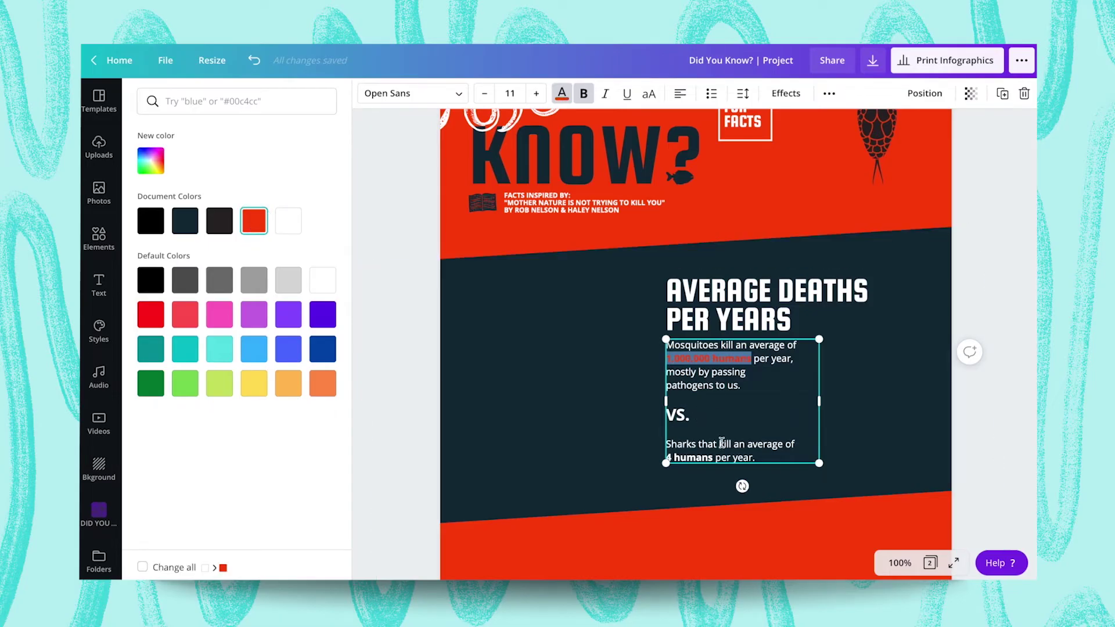
{"action": "left_click", "coordinate": [711, 457]}
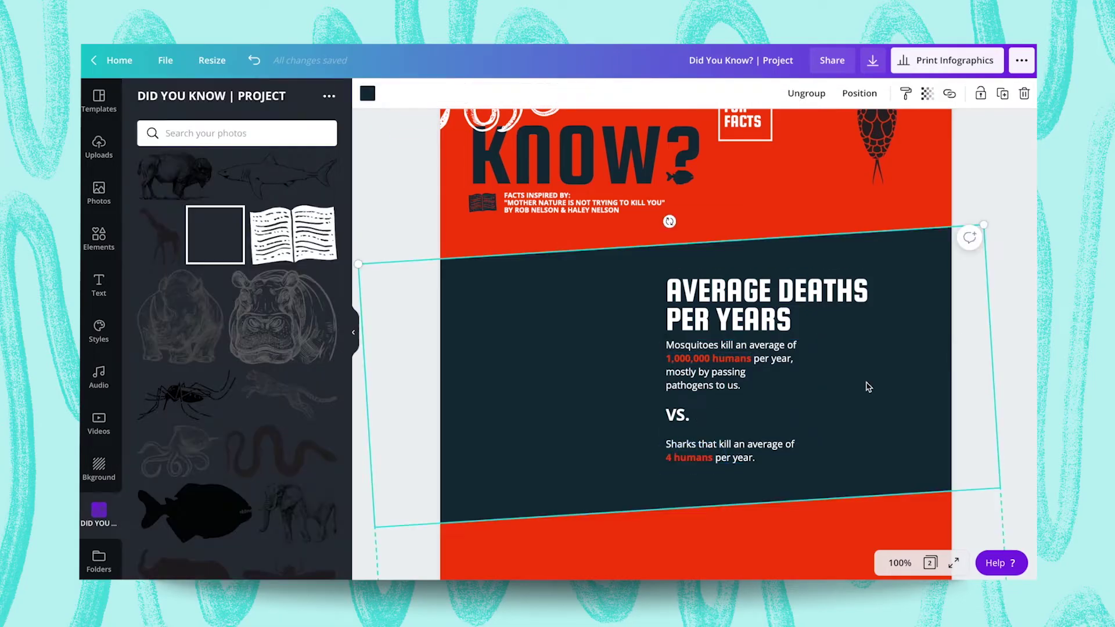
Add the mosquito with spread wings from the project folder, shrink it in the navy section and recolour it white
{"action": "scroll", "coordinate": [291, 302], "scroll_direction": "down", "scroll_amount": 2}
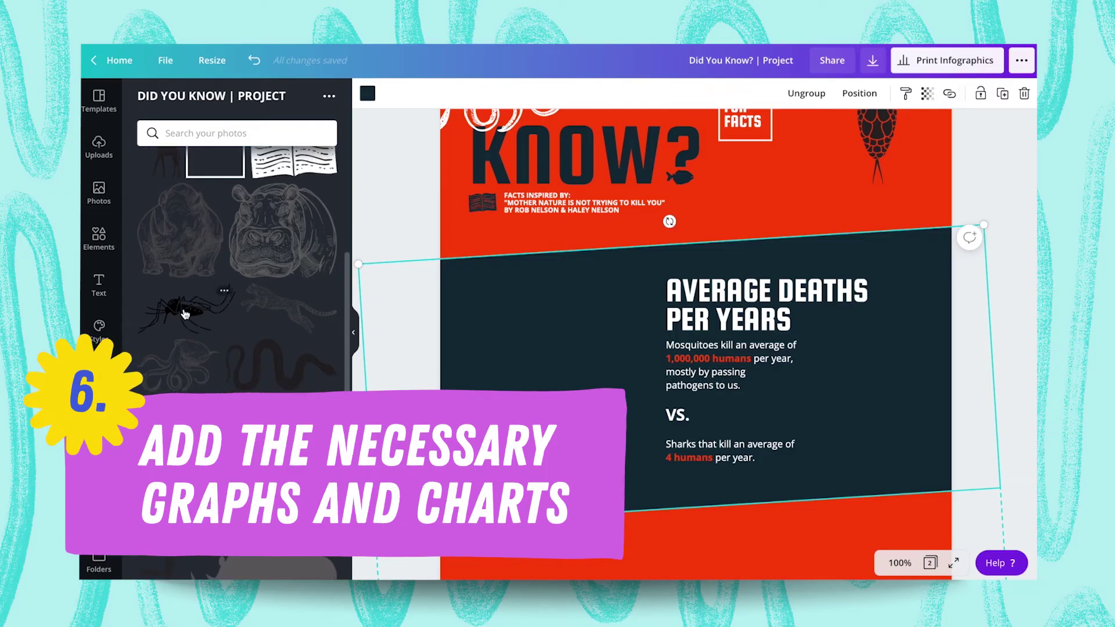
{"action": "left_click", "coordinate": [294, 493]}
{"action": "left_click_drag", "start_coordinate": [652, 571], "coordinate": [531, 339]}
{"action": "left_click_drag", "start_coordinate": [668, 480], "coordinate": [555, 388]}
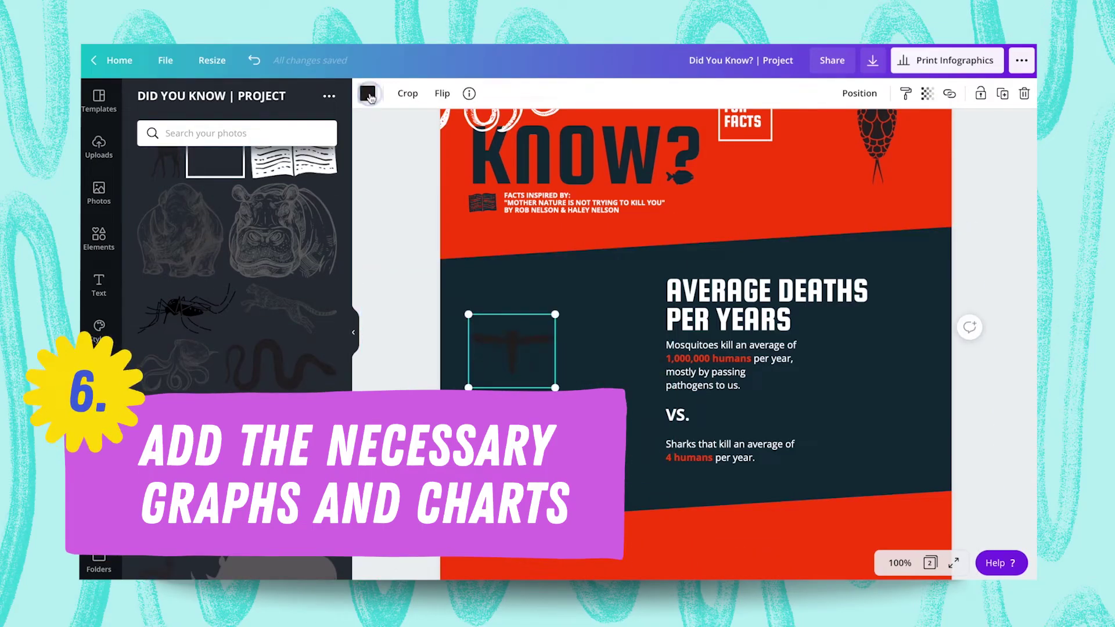
{"action": "left_click", "coordinate": [367, 94]}
{"action": "left_click", "coordinate": [322, 221]}
Place the white mosquito at the navy section's upper-left corner, tilt it and shrink it slightly
{"action": "left_click_drag", "start_coordinate": [512, 351], "coordinate": [478, 268]}
{"action": "left_click_drag", "start_coordinate": [475, 327], "coordinate": [461, 324]}
{"action": "left_click_drag", "start_coordinate": [447, 222], "coordinate": [456, 235]}
{"action": "left_click_drag", "start_coordinate": [472, 276], "coordinate": [466, 274]}
{"action": "left_click", "coordinate": [494, 326]}
Add the three-figure people pictogram from the chart elements and shrink it below the mosquito in the navy section
{"action": "left_click", "coordinate": [99, 238]}
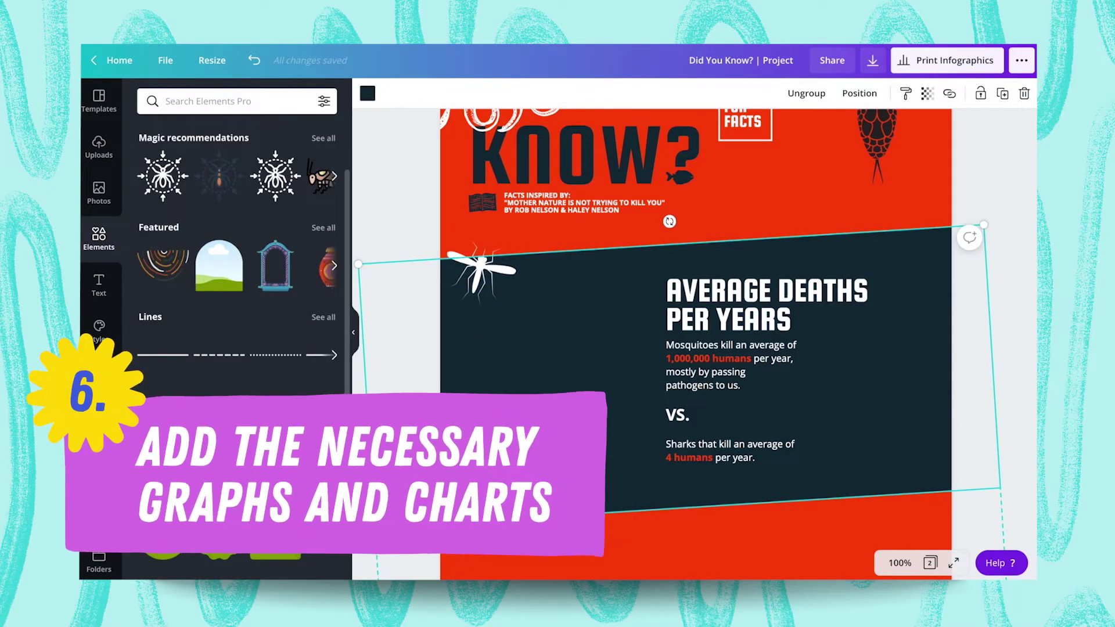
{"action": "scroll", "coordinate": [210, 288], "scroll_direction": "down", "scroll_amount": 6}
{"action": "left_click", "coordinate": [319, 441]}
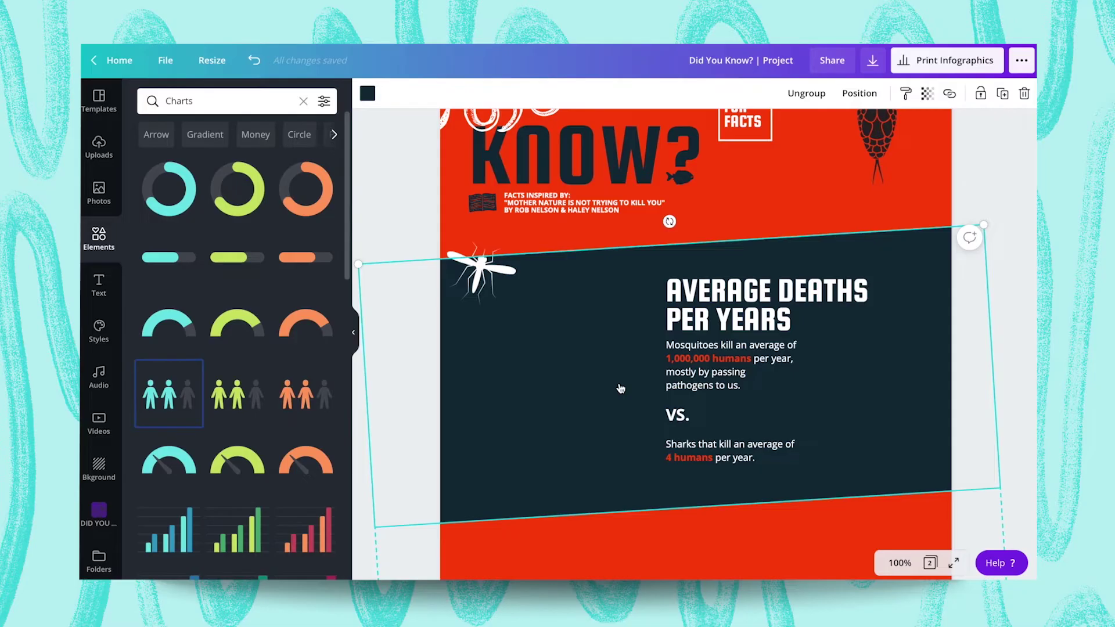
{"action": "left_click_drag", "start_coordinate": [687, 492], "coordinate": [643, 386]}
{"action": "left_click_drag", "start_coordinate": [844, 403], "coordinate": [585, 366]}
Colour the pictogram's filled figures red and the unfilled ones white, and adjust its position below the mosquito
{"action": "left_click", "coordinate": [414, 94]}
{"action": "left_click", "coordinate": [415, 94]}
{"action": "left_click", "coordinate": [322, 221]}
{"action": "left_click", "coordinate": [185, 221]}
{"action": "left_click", "coordinate": [321, 224]}
{"action": "left_click", "coordinate": [185, 224]}
{"action": "left_click", "coordinate": [151, 255]}
{"action": "left_click", "coordinate": [523, 317]}
{"action": "left_click_drag", "start_coordinate": [554, 358], "coordinate": [568, 335]}
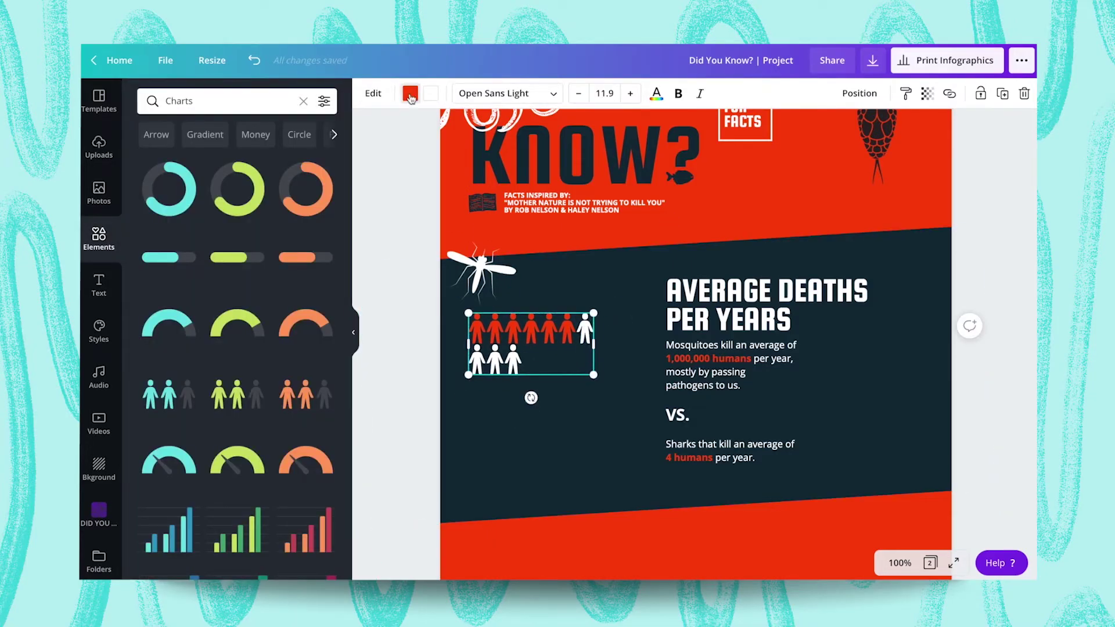
Set the pictogram's total items to 100 and scale it to about 182 × 289 inside the navy section
{"action": "left_click", "coordinate": [372, 93]}
{"action": "left_click_drag", "start_coordinate": [198, 398], "coordinate": [317, 395]}
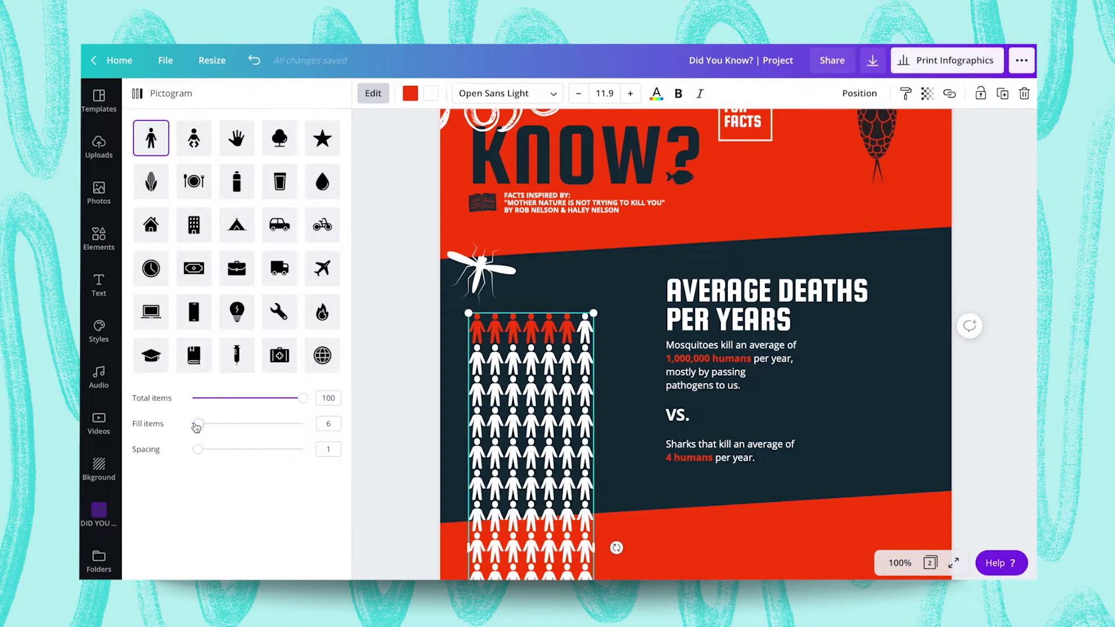
{"action": "left_click_drag", "start_coordinate": [593, 314], "coordinate": [607, 404]}
{"action": "left_click_drag", "start_coordinate": [566, 465], "coordinate": [566, 351]}
{"action": "left_click_drag", "start_coordinate": [609, 511], "coordinate": [585, 472]}
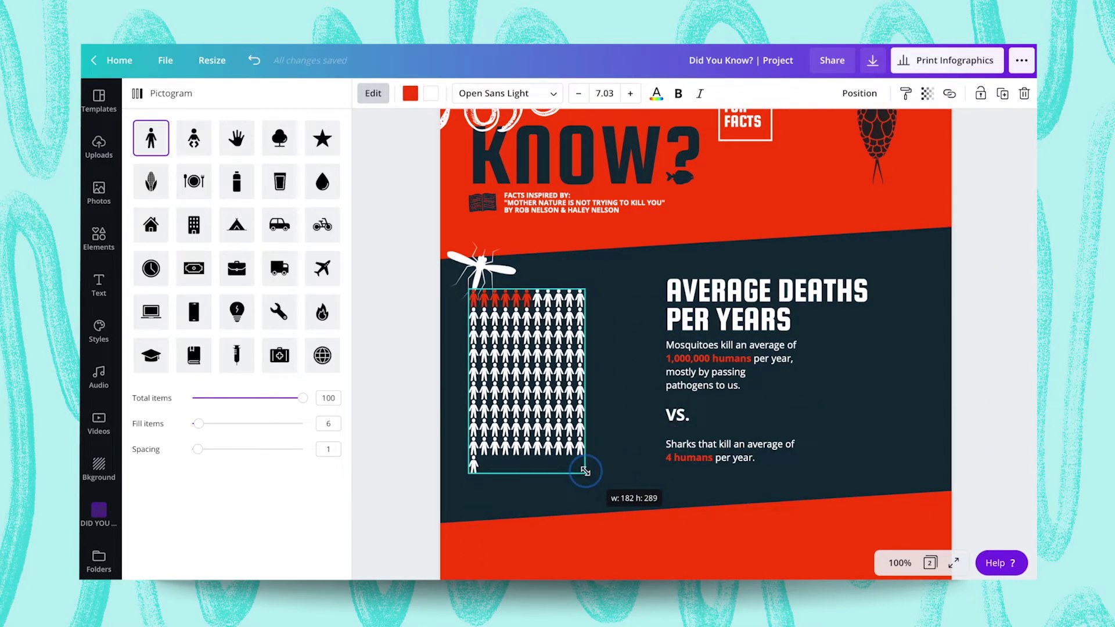
{"action": "mouse_move", "coordinate": [592, 382]}
{"action": "left_mouse_down"}
{"action": "mouse_move", "coordinate": [610, 382]}
{"action": "mouse_move", "coordinate": [585, 382]}
{"action": "left_mouse_up"}
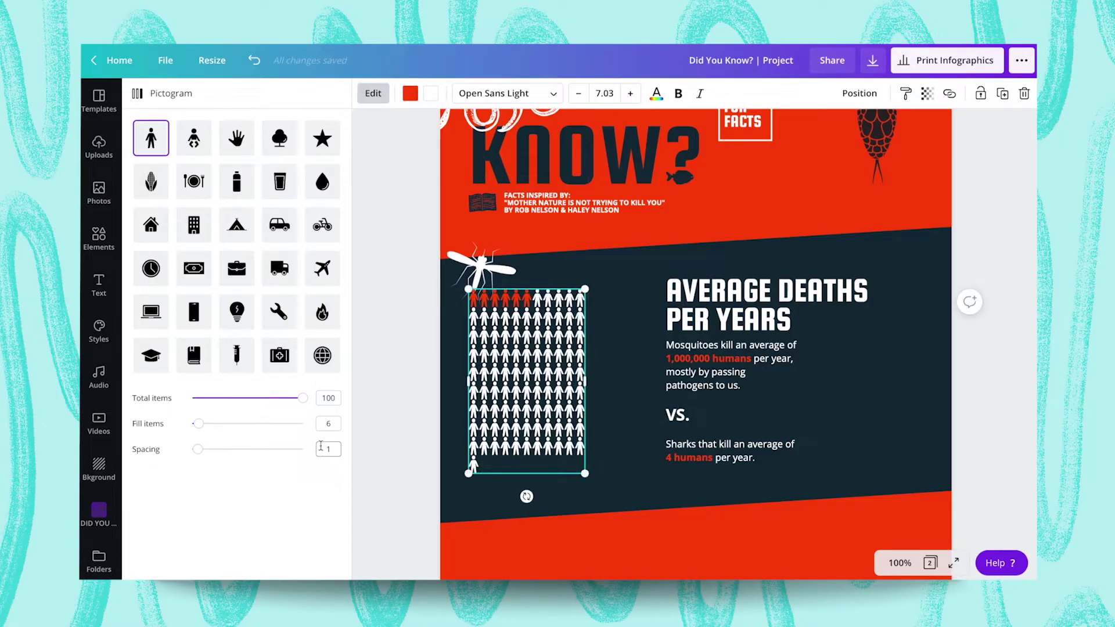
Set the pictogram's fill items to 100 and spacing to 6, and resize it to twelve figures per row
{"action": "left_click_drag", "start_coordinate": [201, 426], "coordinate": [323, 423]}
{"action": "left_click", "coordinate": [330, 424]}
{"action": "left_click_drag", "start_coordinate": [607, 495], "coordinate": [587, 469]}
{"action": "left_click_drag", "start_coordinate": [589, 378], "coordinate": [623, 326]}
{"action": "left_click_drag", "start_coordinate": [556, 391], "coordinate": [557, 394]}
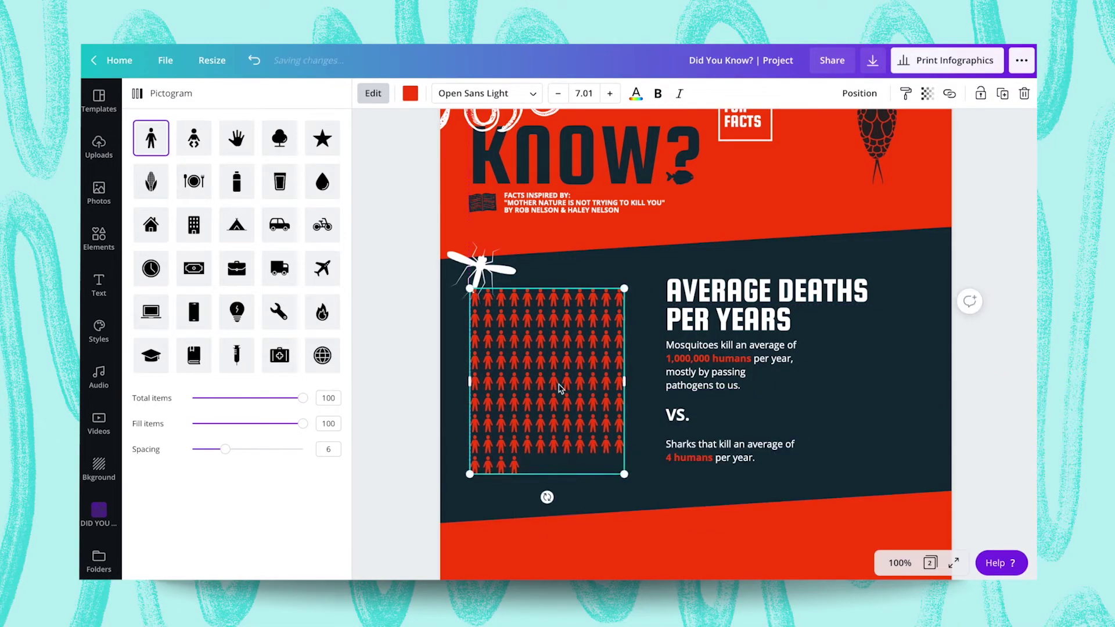
Shift the white mosquito slightly left at the pictogram's upper-left corner
{"action": "left_click", "coordinate": [486, 266]}
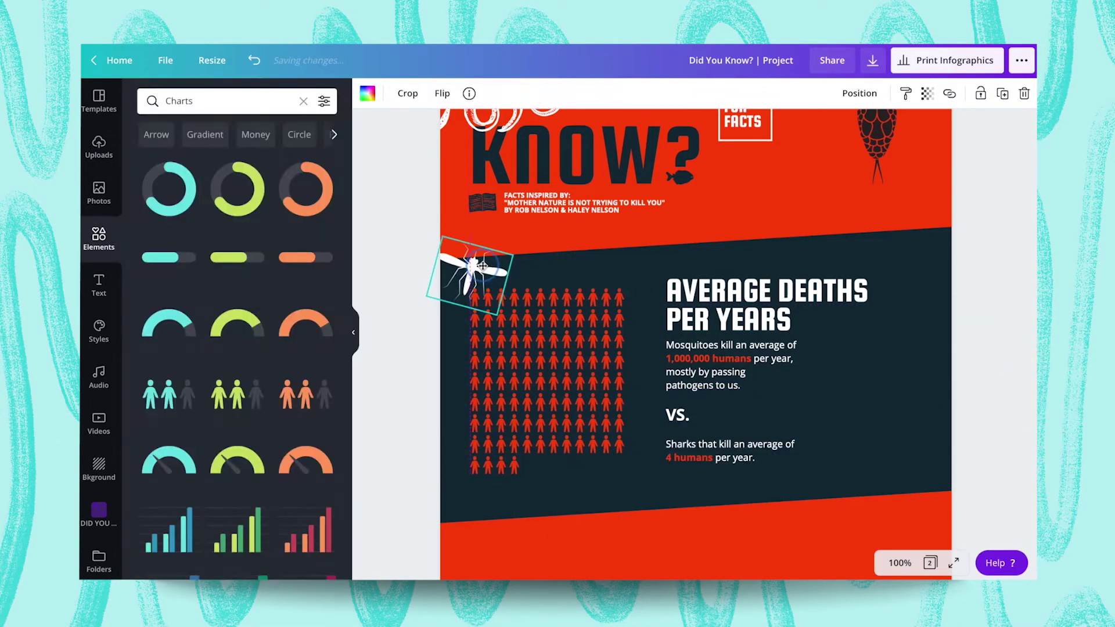
{"action": "left_click", "coordinate": [570, 262]}
{"action": "left_click", "coordinate": [578, 365]}
{"action": "left_click", "coordinate": [586, 494]}
Copy the HEADER4 sample text from the Project Overview page and place it beneath the pictogram
{"action": "scroll", "coordinate": [587, 494], "scroll_direction": "down", "scroll_amount": 6}
{"action": "scroll", "coordinate": [589, 497], "scroll_direction": "down", "scroll_amount": 15}
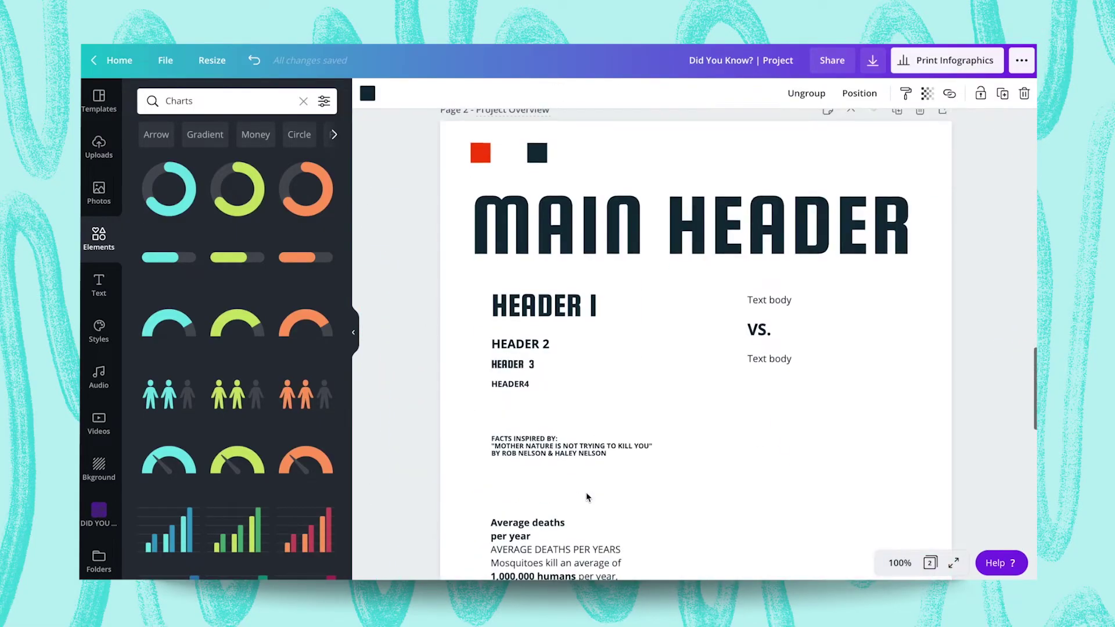
{"action": "left_click", "coordinate": [546, 243]}
{"action": "scroll", "coordinate": [544, 256], "scroll_direction": "up", "scroll_amount": 4}
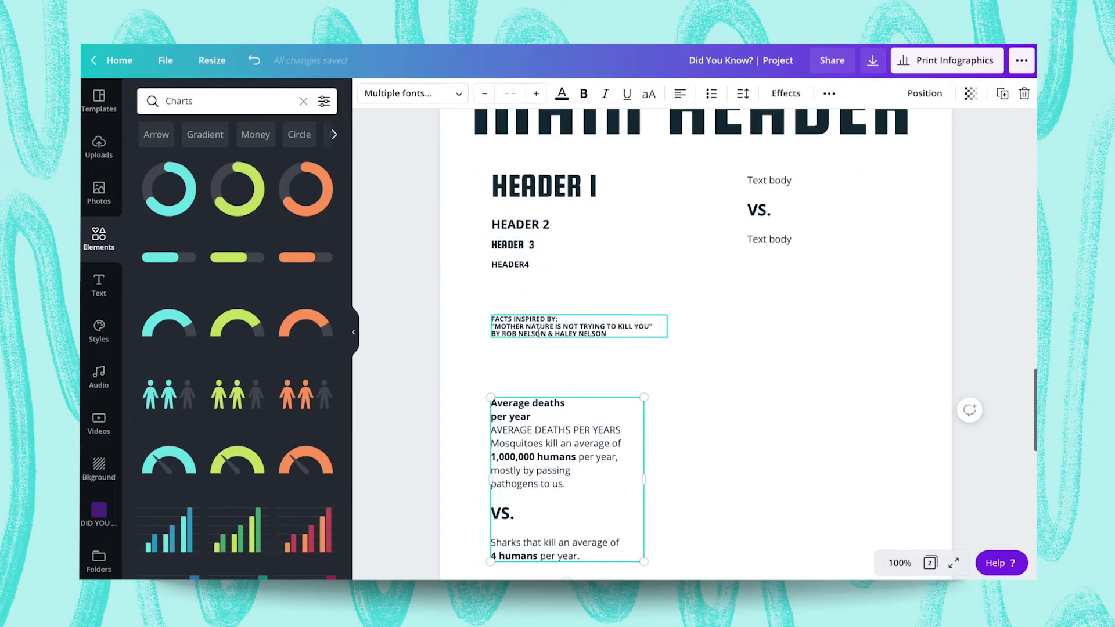
{"action": "left_click", "coordinate": [551, 269]}
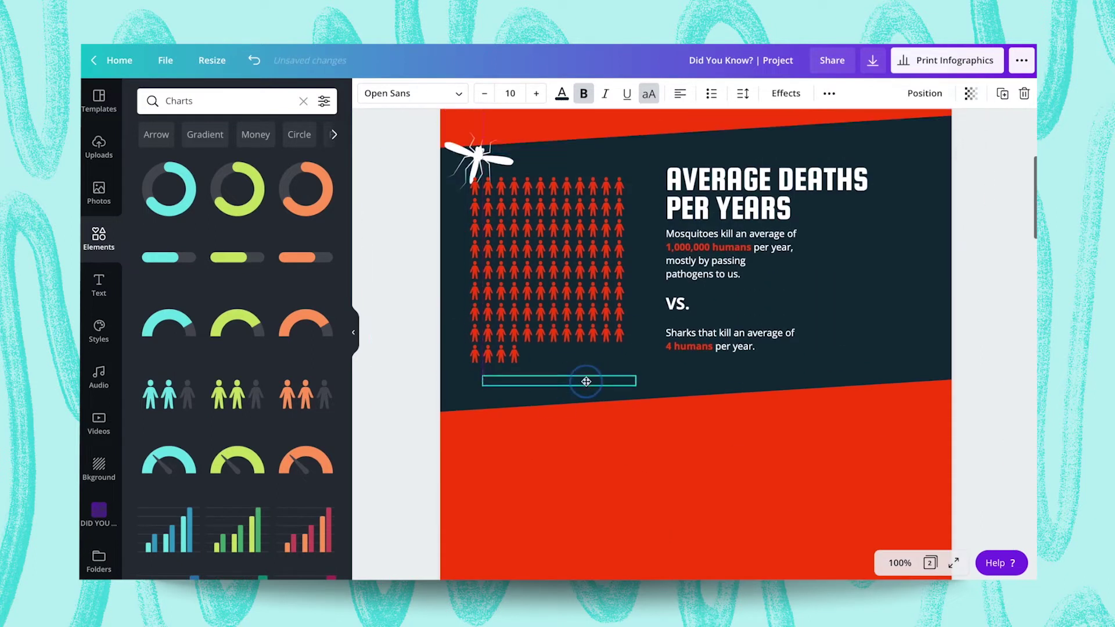
Make the copied text white, change it to "1,000,000 HUMANS PER YEAR." and centre it under the pictogram
{"action": "left_click", "coordinate": [572, 97]}
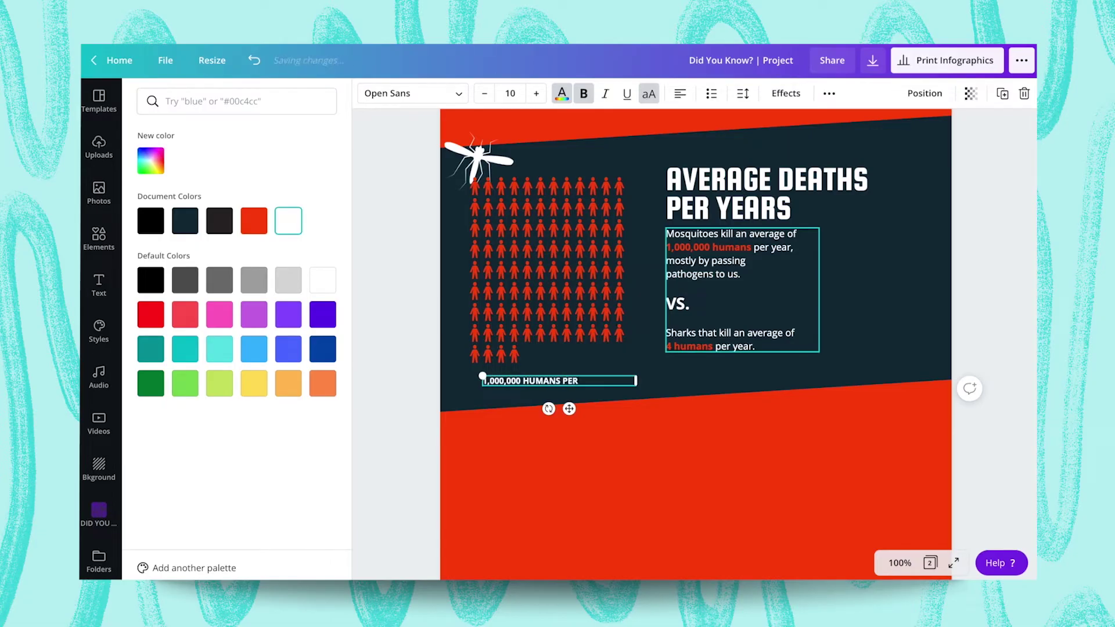
{"action": "left_click", "coordinate": [565, 410]}
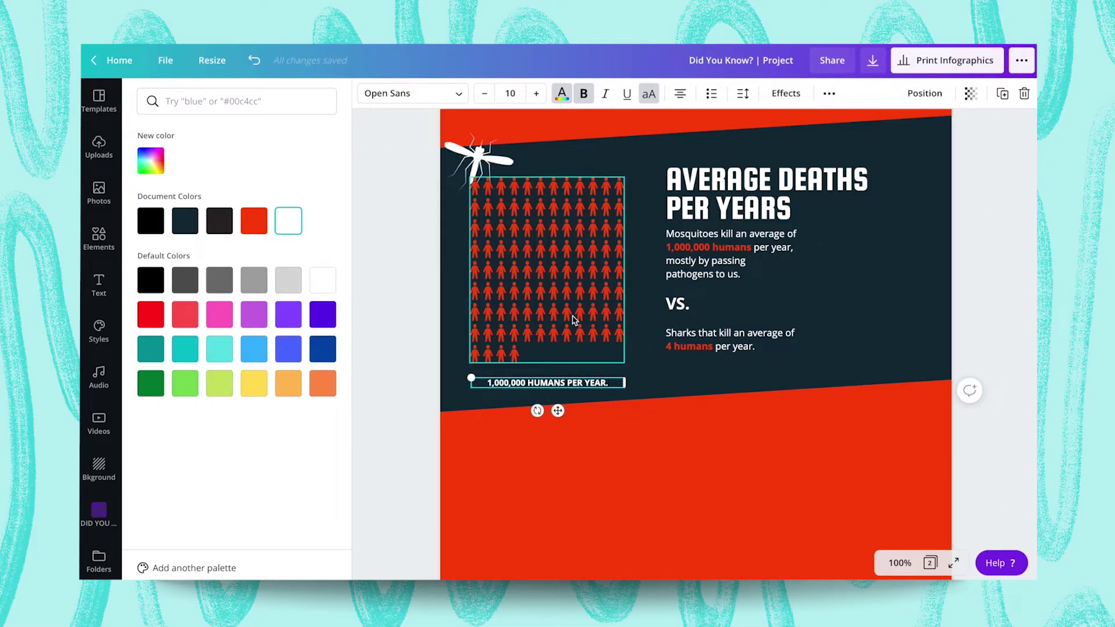
{"action": "left_click_drag", "start_coordinate": [558, 410], "coordinate": [559, 407]}
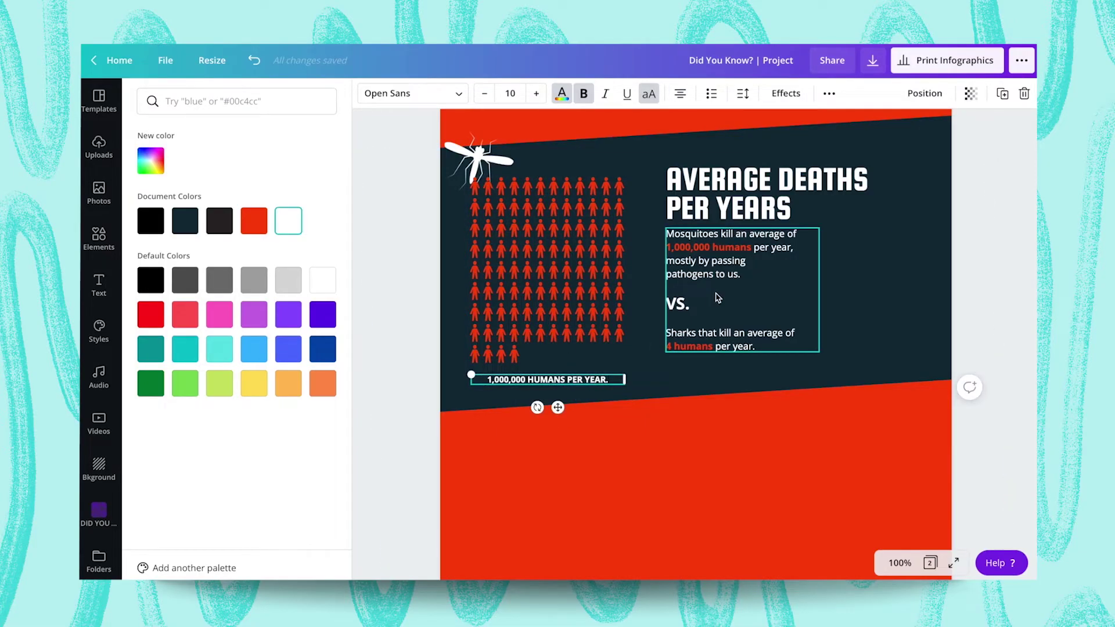
{"action": "scroll", "coordinate": [565, 309], "scroll_direction": "up", "scroll_amount": 2}
{"action": "left_click", "coordinate": [548, 407]}
{"action": "left_click", "coordinate": [686, 353]}
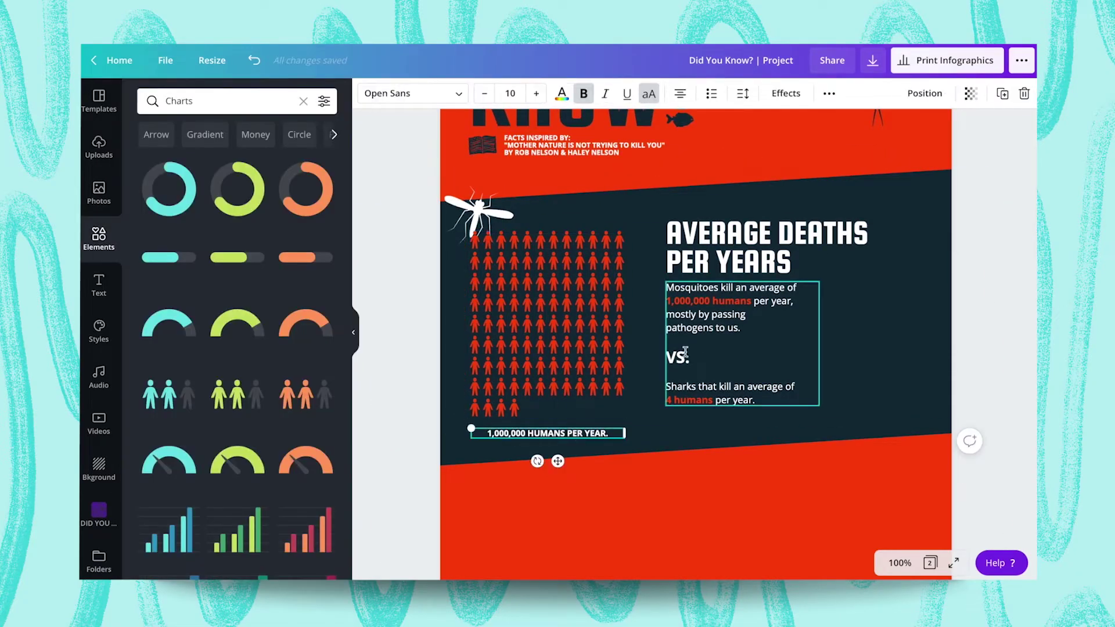
Copy the HEADER 3 sample text from the Project Overview page and place it beside the pictogram's last row
{"action": "scroll", "coordinate": [592, 377], "scroll_direction": "down", "scroll_amount": 10}
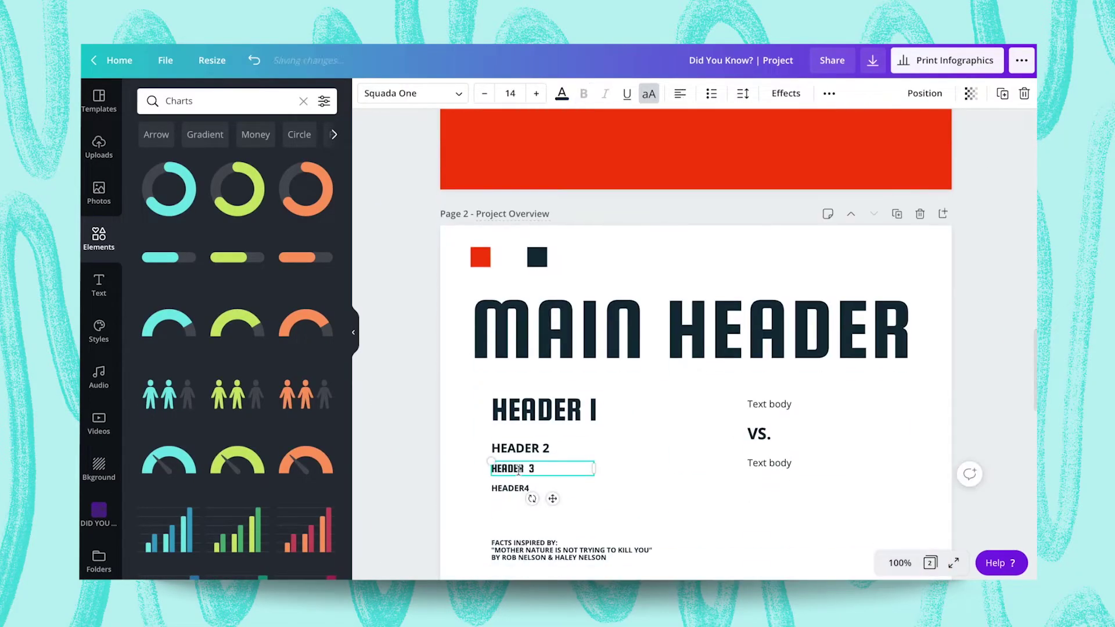
{"action": "scroll", "coordinate": [518, 469], "scroll_direction": "up", "scroll_amount": 10}
{"action": "left_click", "coordinate": [542, 351]}
{"action": "type", "text": "HEADER 3"}
{"action": "left_click_drag", "start_coordinate": [554, 118], "coordinate": [580, 335]}
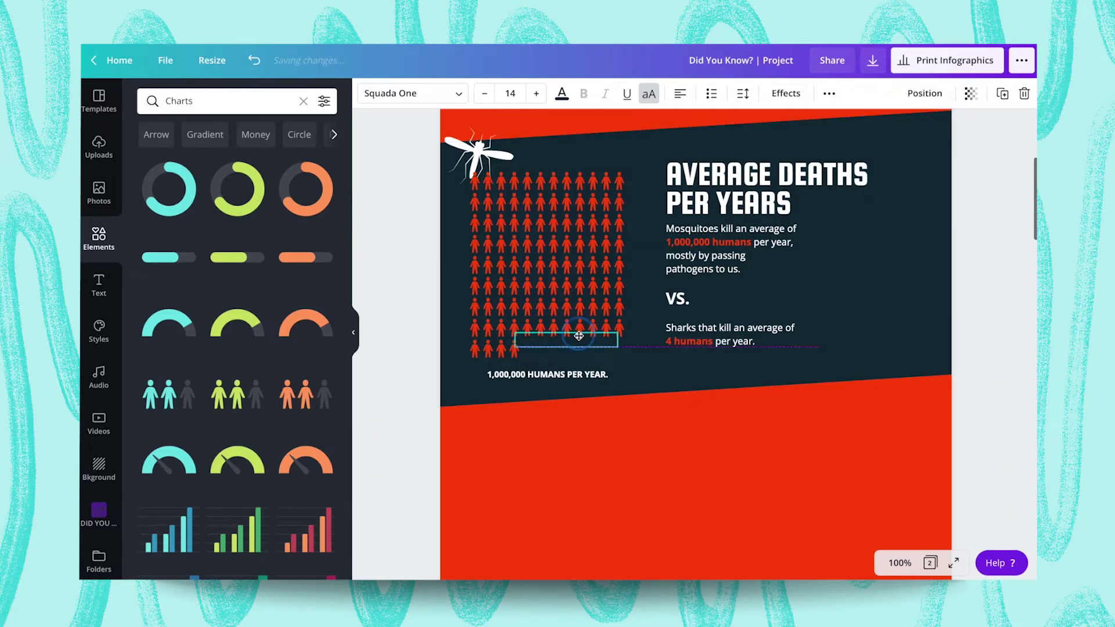
Change the copied header to "X 10,000" in white, size 20 and centred, and align it with the last row of figures
{"action": "left_click", "coordinate": [562, 94]}
{"action": "left_click", "coordinate": [288, 221]}
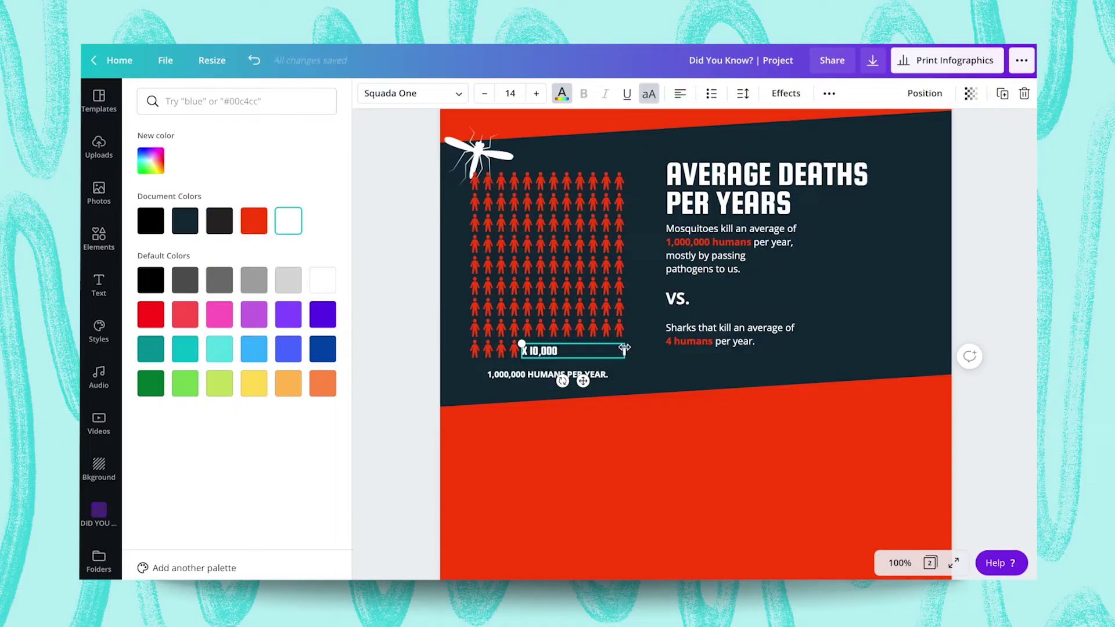
{"action": "left_click", "coordinate": [510, 93]}
{"action": "key", "text": "Return"}
{"action": "left_click", "coordinate": [679, 94]}
{"action": "left_click_drag", "start_coordinate": [584, 387], "coordinate": [584, 384]}
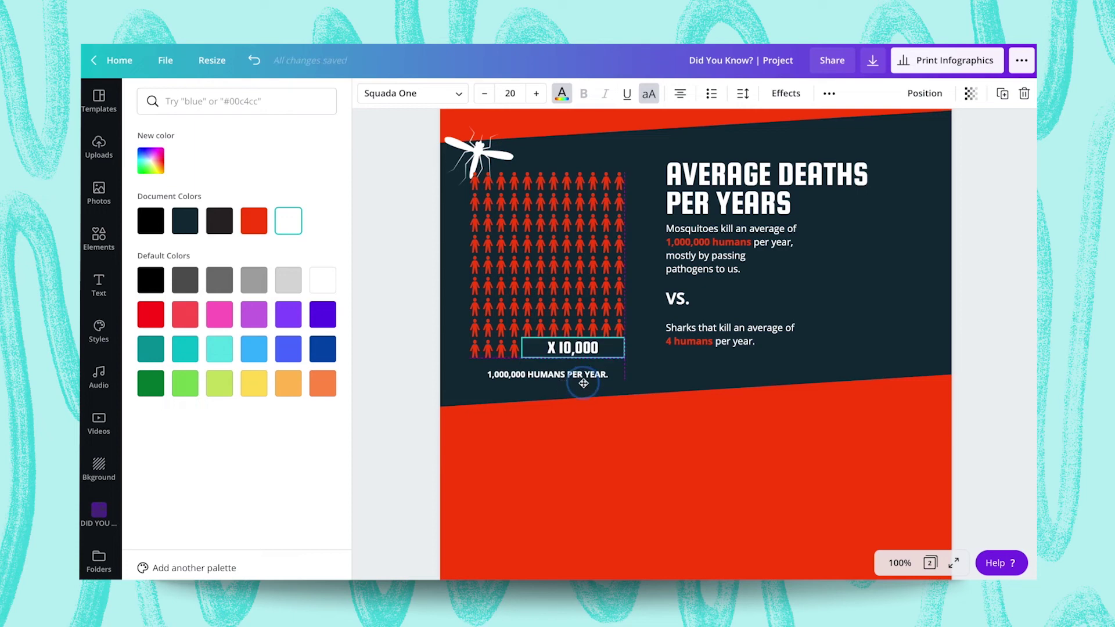
{"action": "left_click", "coordinate": [650, 370]}
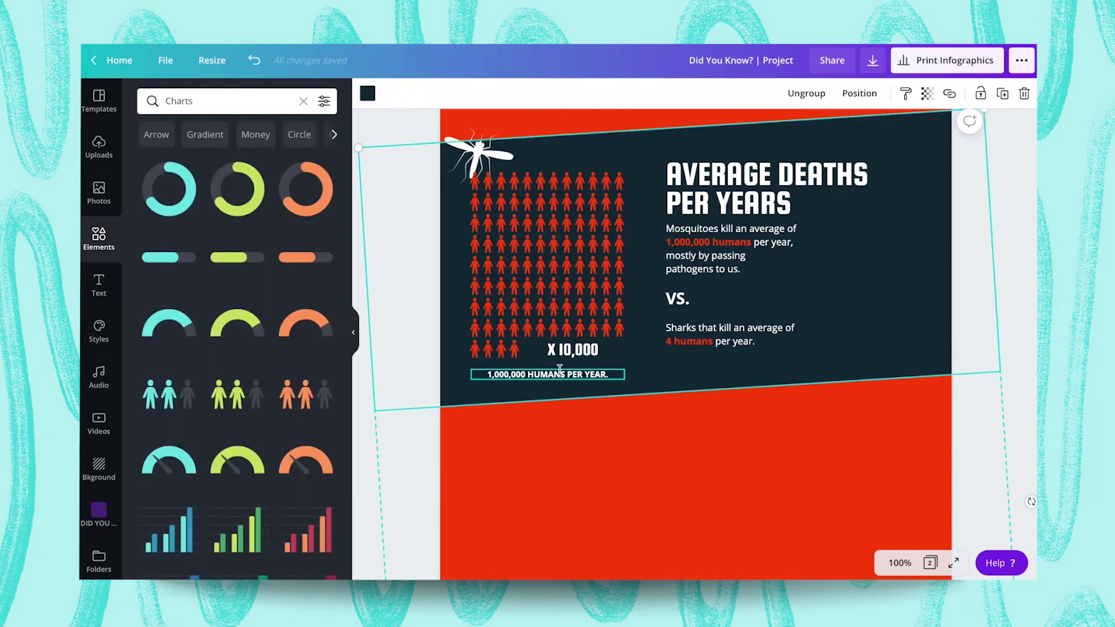
Add the side-view mosquito from the project folder, shrink it beside the 1,000,000 HUMANS caption and recolour it white
{"action": "scroll", "coordinate": [560, 367], "scroll_direction": "up", "scroll_amount": 1}
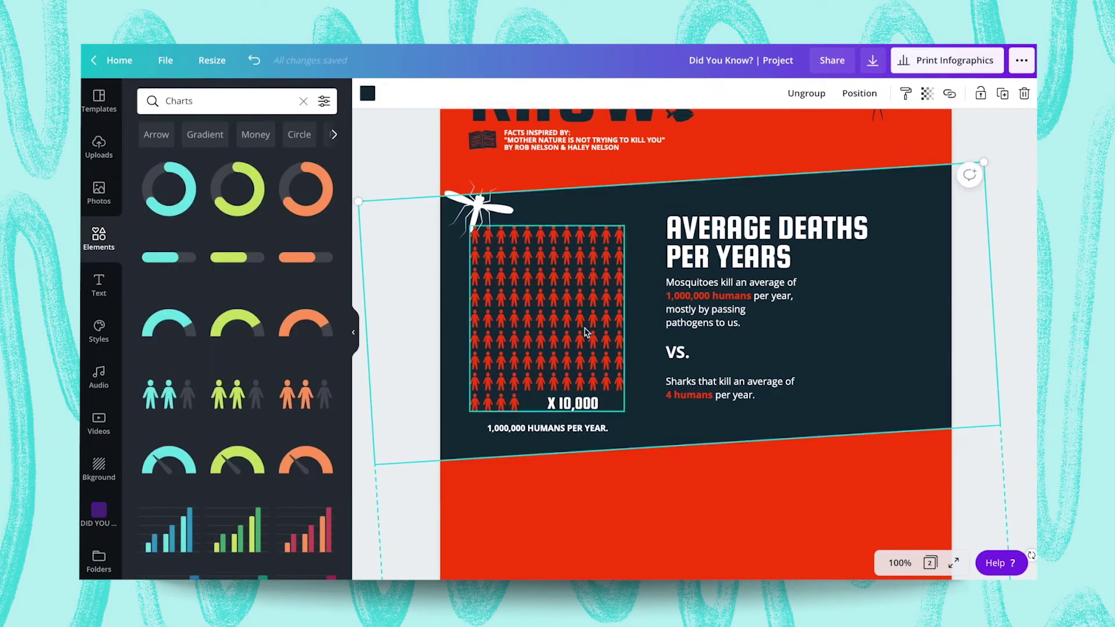
{"action": "left_click", "coordinate": [105, 514]}
{"action": "left_click_drag", "start_coordinate": [186, 309], "coordinate": [700, 455]}
{"action": "left_click_drag", "start_coordinate": [802, 510], "coordinate": [719, 467]}
{"action": "left_click_drag", "start_coordinate": [659, 428], "coordinate": [659, 432]}
{"action": "left_click_drag", "start_coordinate": [721, 467], "coordinate": [693, 453]}
{"action": "mouse_move", "coordinate": [647, 420]}
{"action": "left_mouse_down"}
{"action": "mouse_move", "coordinate": [665, 427]}
{"action": "mouse_move", "coordinate": [714, 408]}
{"action": "mouse_move", "coordinate": [660, 423]}
{"action": "left_mouse_up"}
{"action": "left_click", "coordinate": [368, 95]}
{"action": "left_click", "coordinate": [288, 221]}
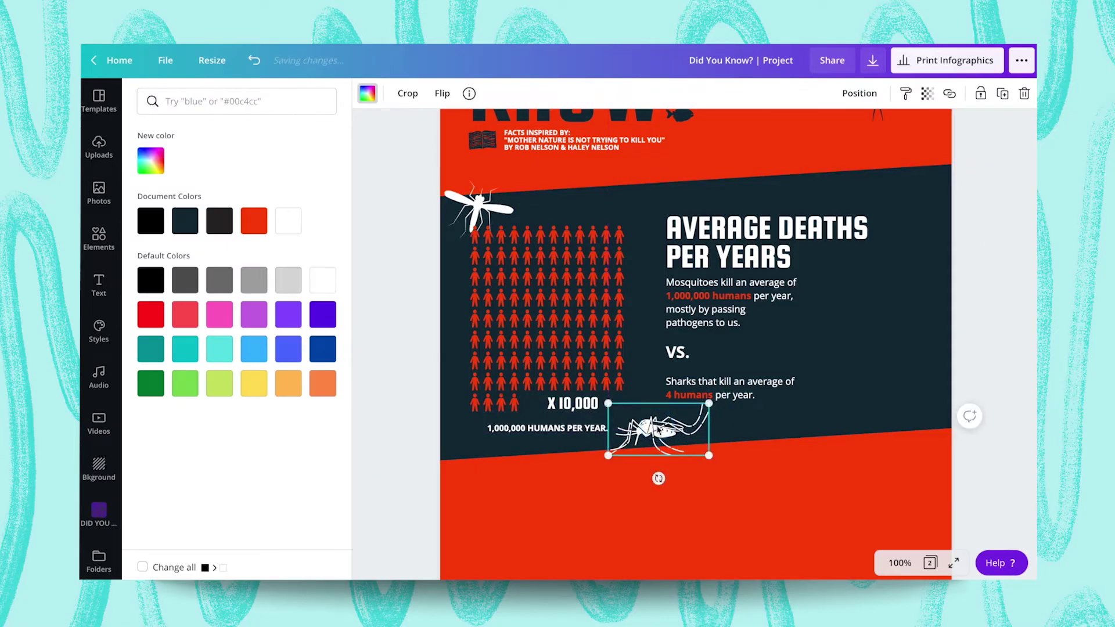
{"action": "left_click", "coordinate": [757, 494]}
Copy the HEADER 2 sample text from the Project Overview page and place it beside the body text in the navy section
{"action": "scroll", "coordinate": [756, 495], "scroll_direction": "up", "scroll_amount": 2}
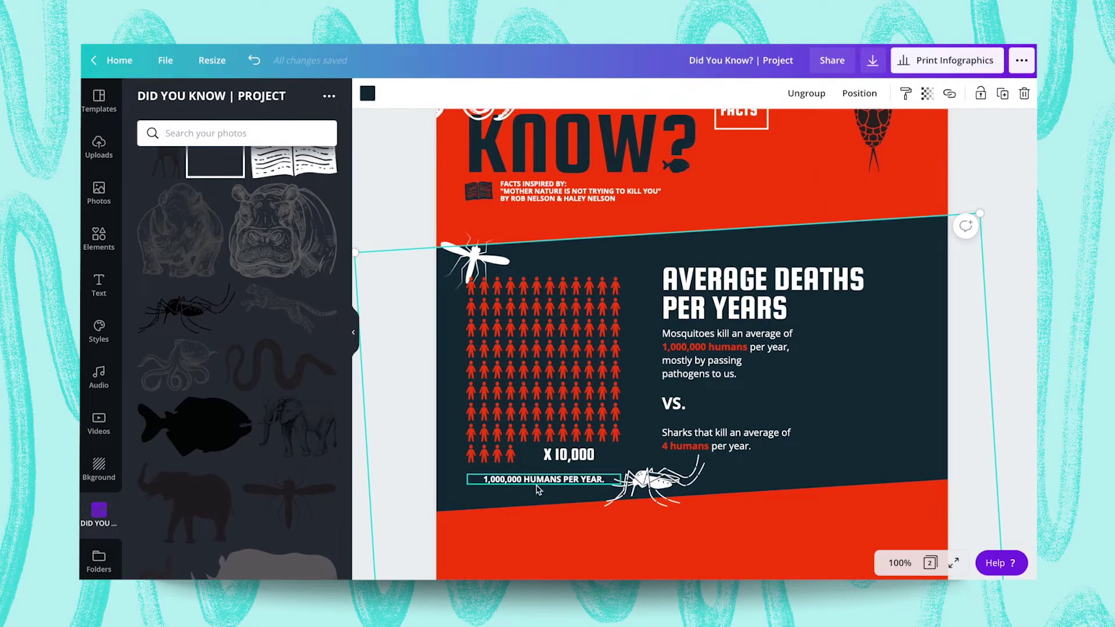
{"action": "scroll", "coordinate": [536, 484], "scroll_direction": "down", "scroll_amount": 10}
{"action": "left_click", "coordinate": [556, 401]}
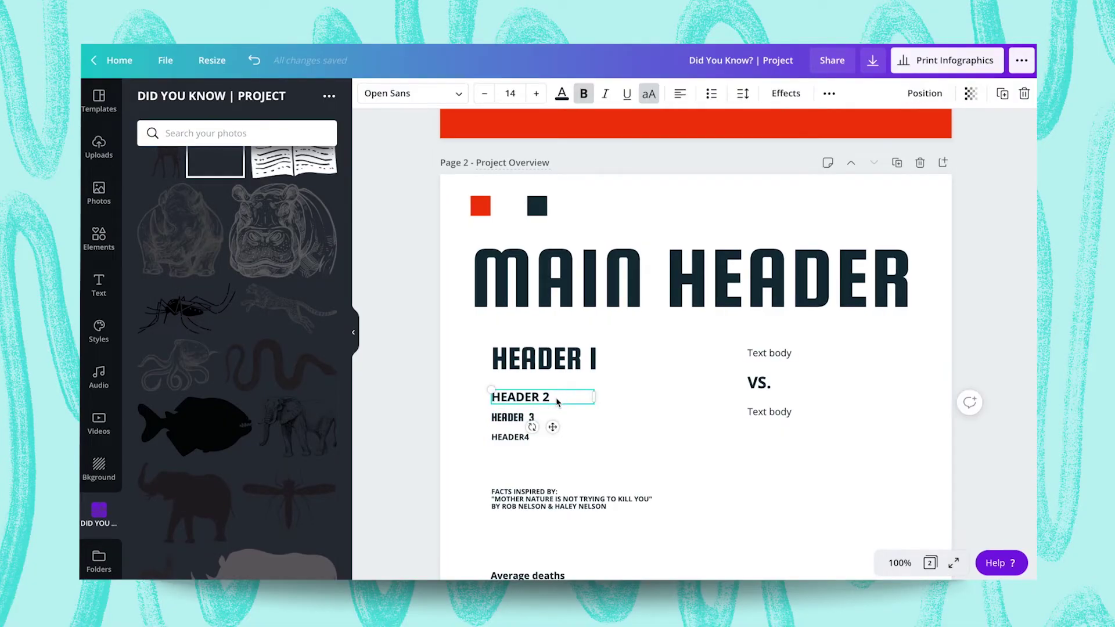
{"action": "scroll", "coordinate": [556, 401], "scroll_direction": "up", "scroll_amount": 10}
{"action": "key", "text": "super+v"}
{"action": "left_click_drag", "start_coordinate": [546, 192], "coordinate": [899, 391]}
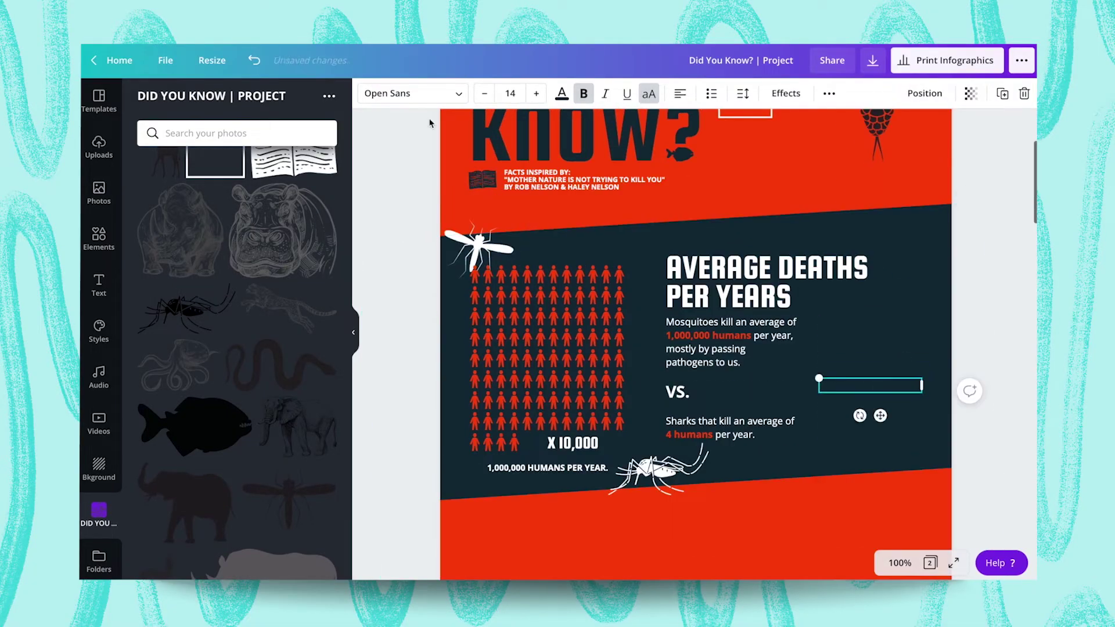
Change the copied header to "THE MOSQUITOES" in white and set it vertically along the pictogram's left side
{"action": "left_click", "coordinate": [561, 93]}
{"action": "left_click", "coordinate": [284, 223]}
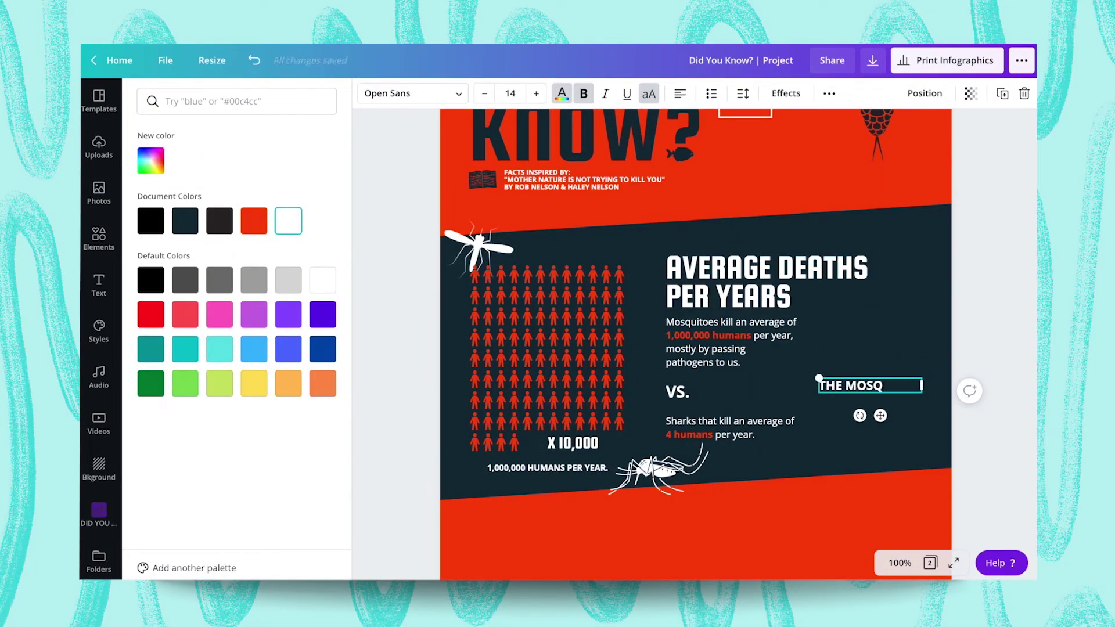
{"action": "type", "text": "ES"}
{"action": "left_click_drag", "start_coordinate": [925, 398], "coordinate": [952, 397]}
{"action": "left_click_drag", "start_coordinate": [866, 416], "coordinate": [483, 409]}
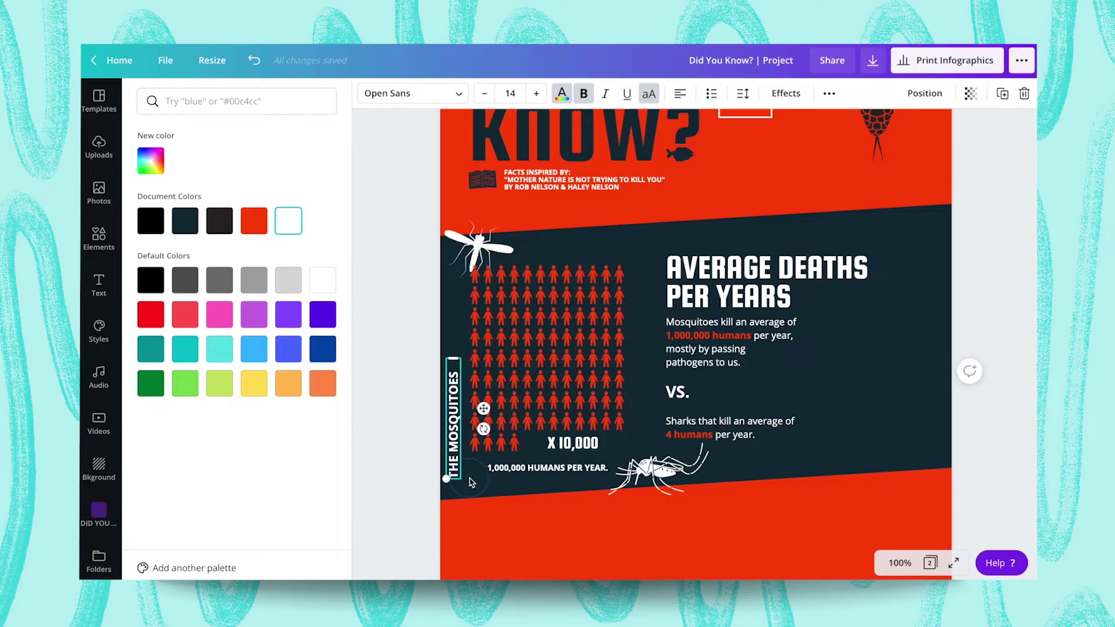
{"action": "left_click", "coordinate": [587, 409]}
{"action": "left_click", "coordinate": [846, 383]}
{"action": "left_click", "coordinate": [571, 346]}
{"action": "left_click", "coordinate": [793, 299]}
{"action": "left_click", "coordinate": [722, 424]}
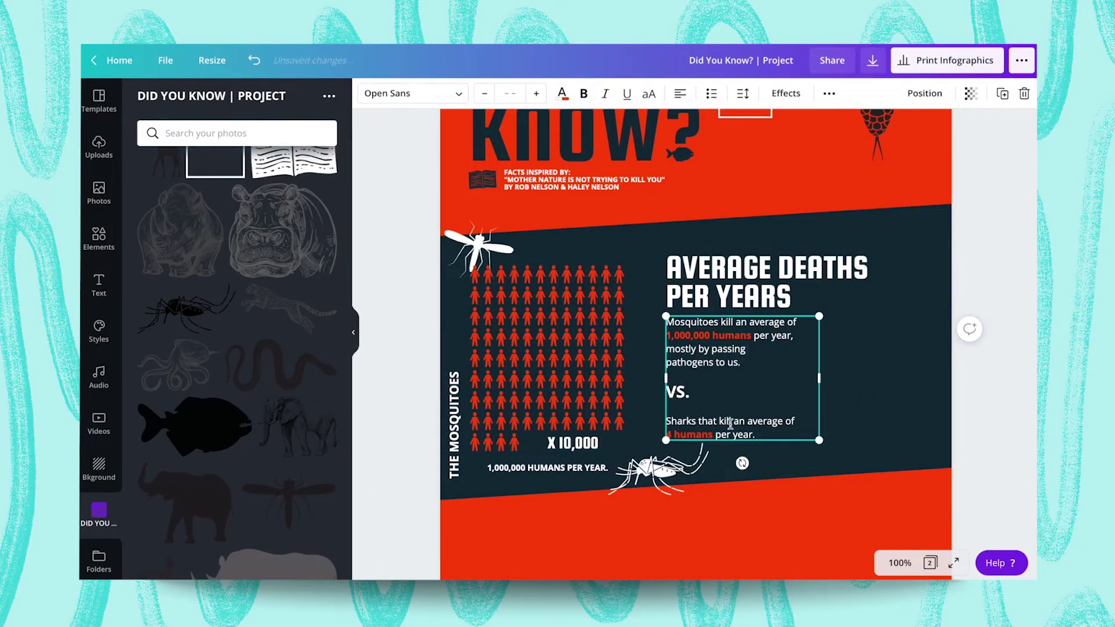
Duplicate the people pictogram, move the copy to the navy section's right side and set its total items to 4
{"action": "left_click", "coordinate": [518, 363]}
{"action": "key", "text": "ctrl+d"}
{"action": "left_click_drag", "start_coordinate": [517, 363], "coordinate": [839, 375]}
{"action": "left_click", "coordinate": [372, 93]}
{"action": "left_click", "coordinate": [327, 398]}
{"action": "type", "text": "4"}
{"action": "key", "text": "Return"}
Shrink the four-figure pictogram and place it level with the large pictogram's last row, near the "4 humans" text
{"action": "left_click_drag", "start_coordinate": [887, 321], "coordinate": [856, 490]}
{"action": "left_click_drag", "start_coordinate": [920, 450], "coordinate": [880, 454]}
{"action": "left_click_drag", "start_coordinate": [832, 492], "coordinate": [832, 484]}
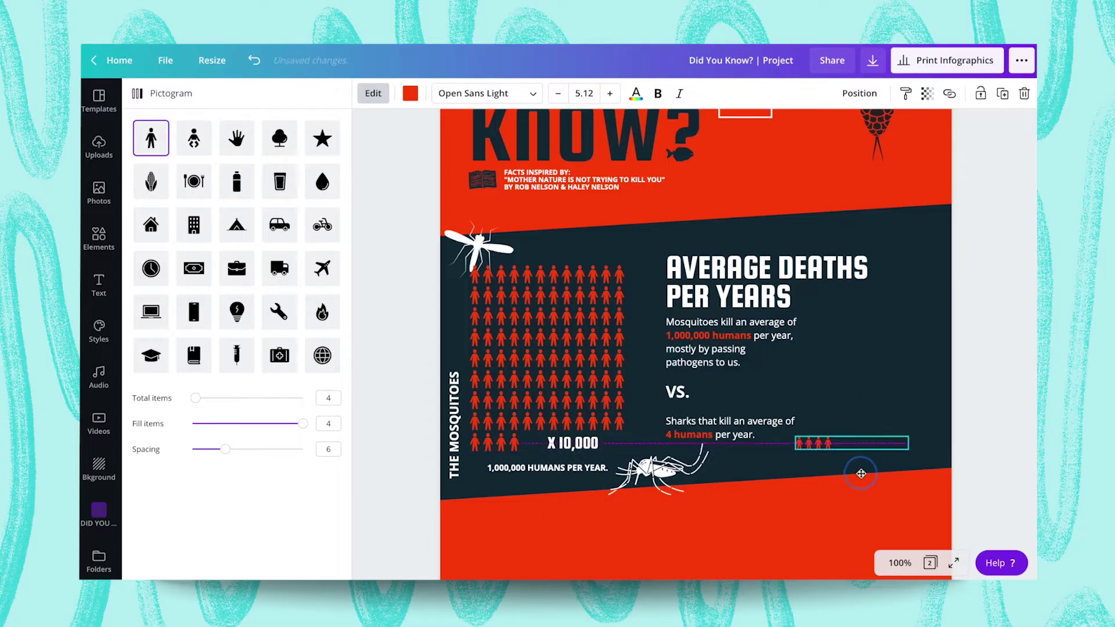
Duplicate the 1,000,000 HUMANS caption below the four figures, change it to "4 HUMANS PER YEAR." and shift the figures left
{"action": "left_click", "coordinate": [548, 468]}
{"action": "key", "text": "ctrl+d"}
{"action": "left_click_drag", "start_coordinate": [552, 507], "coordinate": [840, 487]}
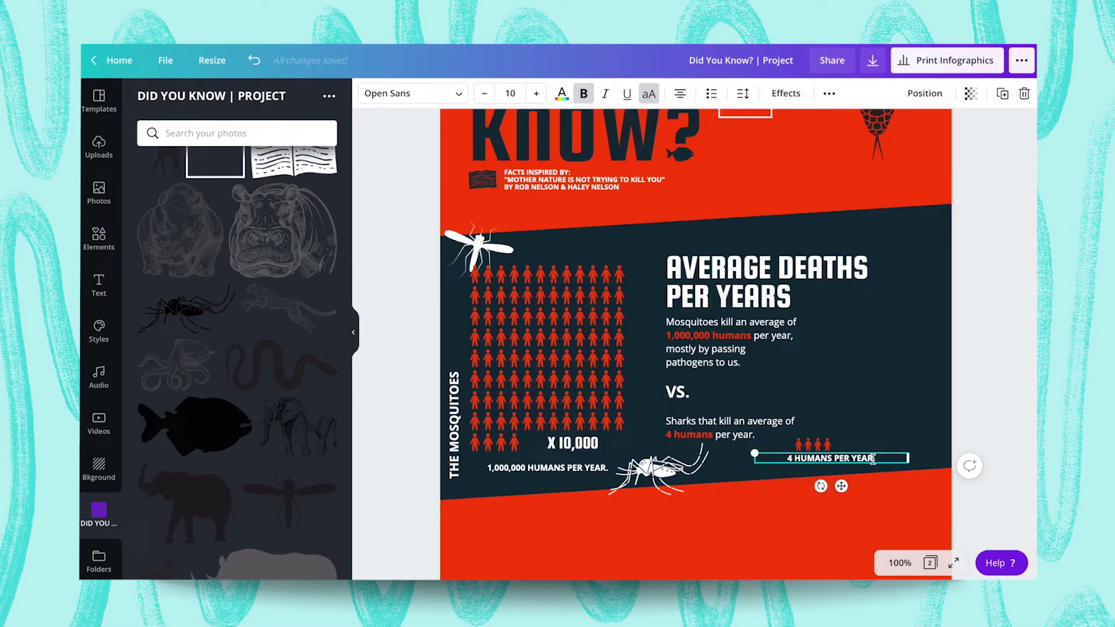
{"action": "left_click_drag", "start_coordinate": [822, 446], "coordinate": [814, 446]}
Add the shark head from the project folder, flip it horizontally and resize it at the navy section's lower-right edge
{"action": "left_click", "coordinate": [645, 366]}
{"action": "scroll", "coordinate": [315, 215], "scroll_direction": "down", "scroll_amount": 3}
{"action": "left_click_drag", "start_coordinate": [169, 528], "coordinate": [859, 408]}
{"action": "left_click", "coordinate": [463, 93]}
{"action": "left_click", "coordinate": [465, 129]}
{"action": "left_click_drag", "start_coordinate": [756, 344], "coordinate": [824, 427]}
{"action": "left_click_drag", "start_coordinate": [923, 497], "coordinate": [926, 430]}
Recolour the shark head white and navy, and fine-tune its size and position at the page edge
{"action": "left_click", "coordinate": [367, 96]}
{"action": "left_click", "coordinate": [322, 221]}
{"action": "left_click", "coordinate": [388, 94]}
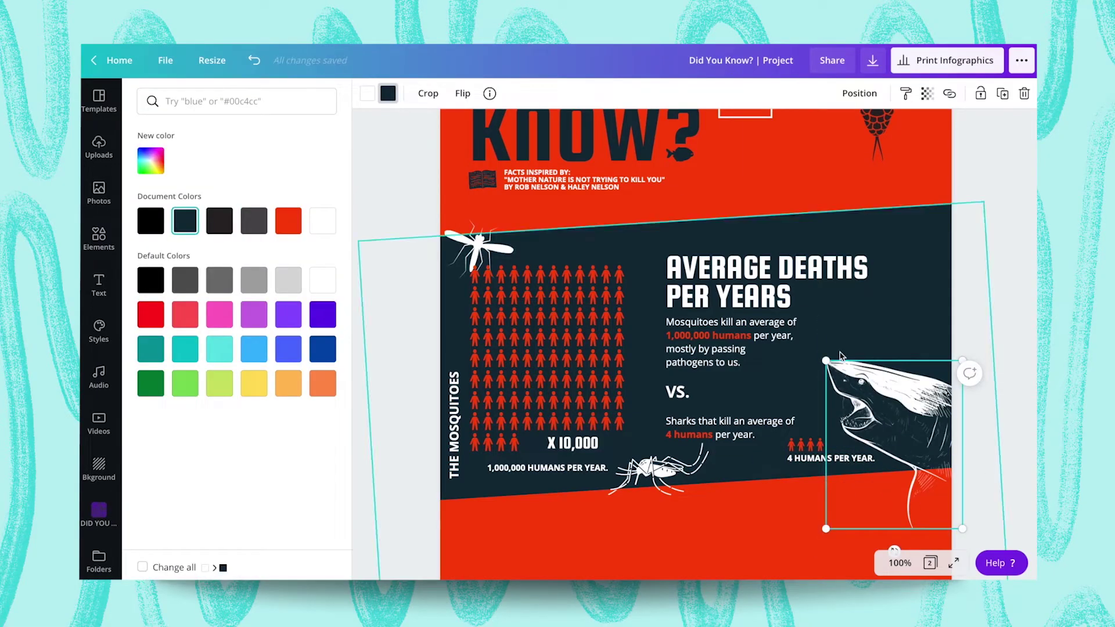
{"action": "left_click_drag", "start_coordinate": [826, 362], "coordinate": [832, 368]}
{"action": "mouse_move", "coordinate": [897, 426]}
{"action": "left_mouse_down"}
{"action": "mouse_move", "coordinate": [877, 423]}
{"action": "mouse_move", "coordinate": [882, 415]}
{"action": "left_mouse_up"}
{"action": "left_click", "coordinate": [912, 304]}
Add the full-body shark from the project folder, make it white, flip it horizontally and shrink it at the navy section's upper-right corner
{"action": "scroll", "coordinate": [224, 428], "scroll_direction": "up", "scroll_amount": 3}
{"action": "left_click", "coordinate": [277, 243]}
{"action": "left_click_drag", "start_coordinate": [761, 572], "coordinate": [898, 189]}
{"action": "left_click", "coordinate": [367, 93]}
{"action": "left_click", "coordinate": [288, 221]}
{"action": "left_click", "coordinate": [442, 93]}
{"action": "left_click", "coordinate": [477, 127]}
{"action": "left_click_drag", "start_coordinate": [731, 193], "coordinate": [776, 208]}
{"action": "left_click_drag", "start_coordinate": [904, 239], "coordinate": [944, 224]}
Duplicate the vertical THE MOSQUITOES label between the two sharks, change it to "THE SHARK" and centre its text
{"action": "left_click", "coordinate": [456, 430]}
{"action": "key", "text": "ctrl+d"}
{"action": "left_click_drag", "start_coordinate": [466, 444], "coordinate": [937, 321]}
{"action": "double_click", "coordinate": [936, 321]}
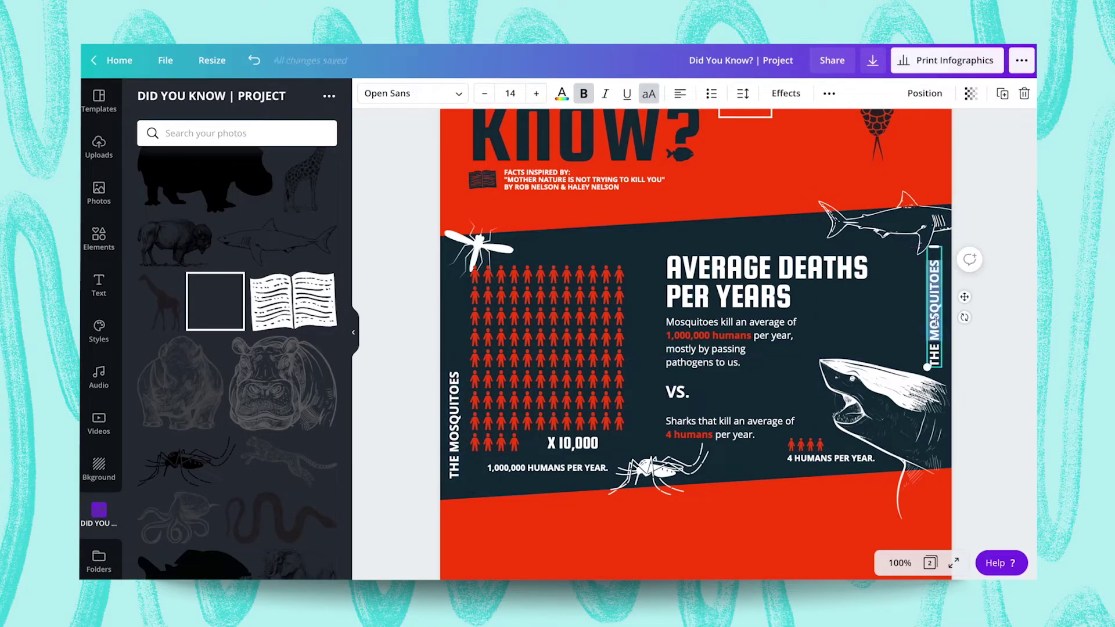
{"action": "left_click", "coordinate": [679, 95]}
{"action": "left_click_drag", "start_coordinate": [934, 318], "coordinate": [934, 323]}
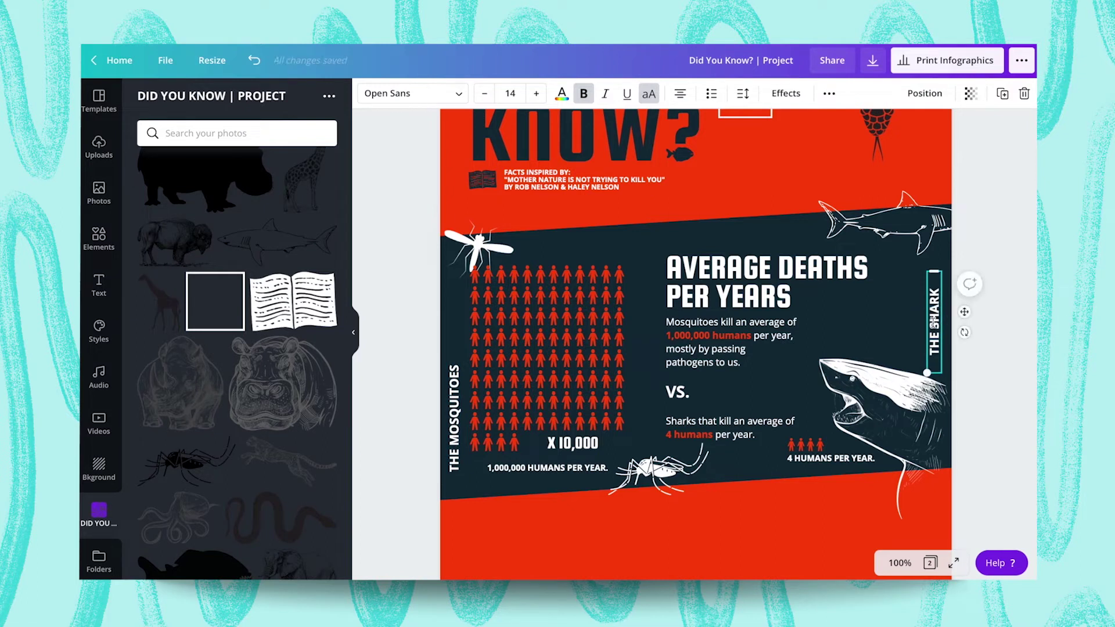
Select the "4 HUMANS PER YEAR." caption with its four-figure pictogram and nudge both slightly down
{"action": "left_click", "coordinate": [908, 313]}
{"action": "left_click", "coordinate": [805, 299]}
{"action": "left_click", "coordinate": [719, 351]}
{"action": "left_click", "coordinate": [852, 459]}
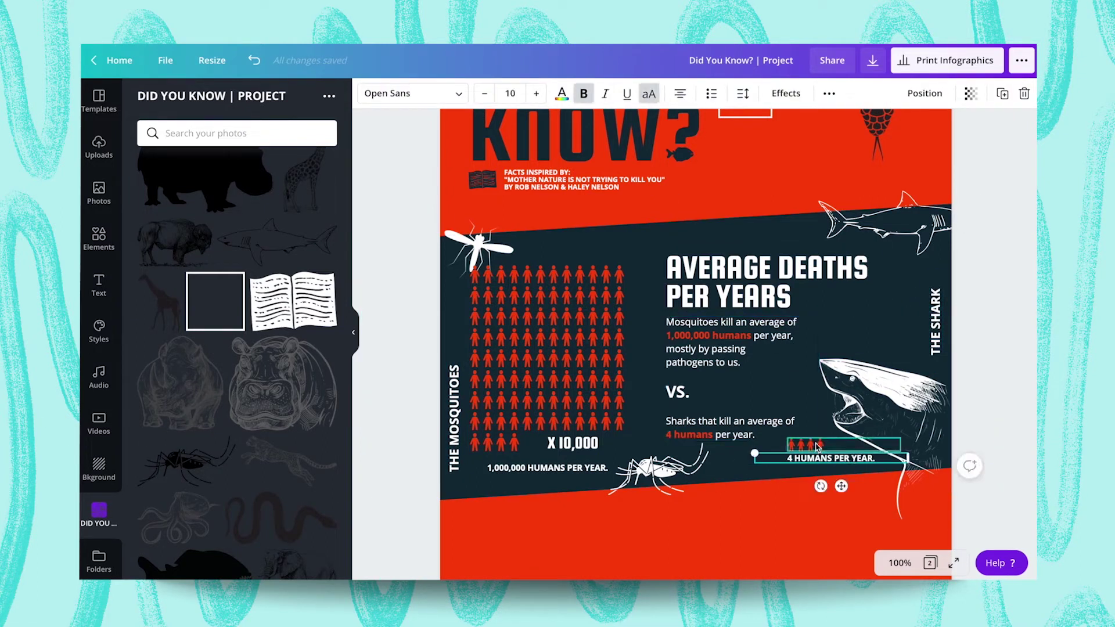
{"action": "left_click", "coordinate": [818, 447], "text": "shift"}
{"action": "left_click", "coordinate": [892, 325]}
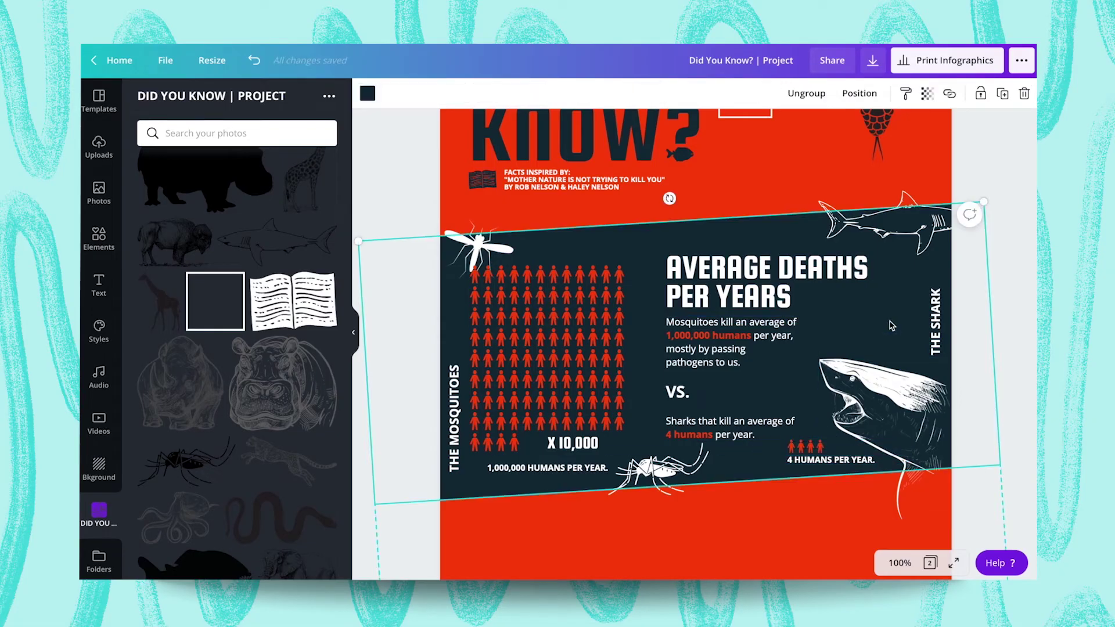
Nudge the large shark head up and raise the vertical THE SHARK label slightly above it
{"action": "left_click", "coordinate": [904, 385]}
{"action": "key", "text": "Up"}
{"action": "key", "text": "Up"}
{"action": "key", "text": "Up"}
{"action": "key", "text": "Up"}
{"action": "key", "text": "Up"}
{"action": "key", "text": "Up"}
{"action": "key", "text": "Up"}
{"action": "key", "text": "Up"}
{"action": "key", "text": "Up"}
{"action": "key", "text": "Up"}
{"action": "key", "text": "Up"}
{"action": "key", "text": "Up"}
{"action": "key", "text": "Up"}
{"action": "key", "text": "Up"}
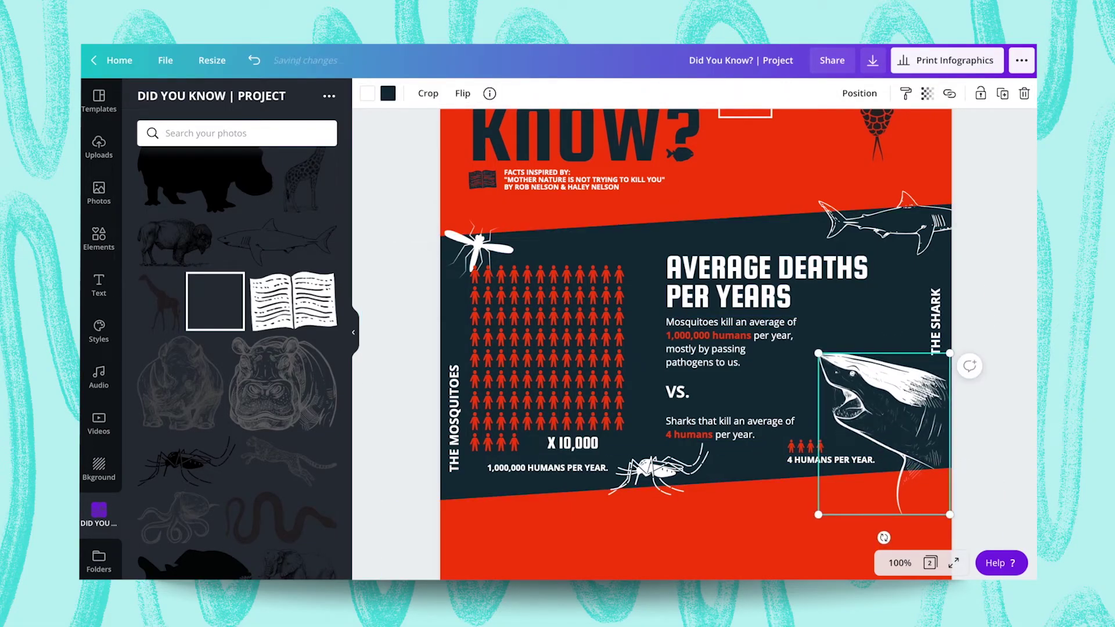
{"action": "left_click_drag", "start_coordinate": [904, 378], "coordinate": [904, 374]}
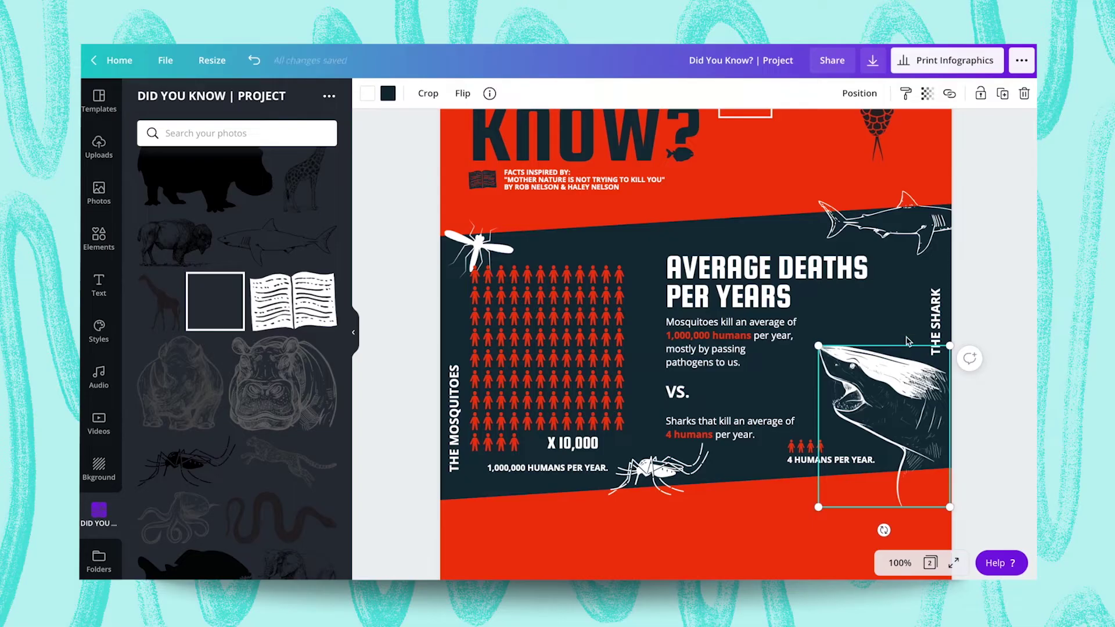
{"action": "left_click", "coordinate": [935, 325]}
{"action": "left_click", "coordinate": [1004, 234]}
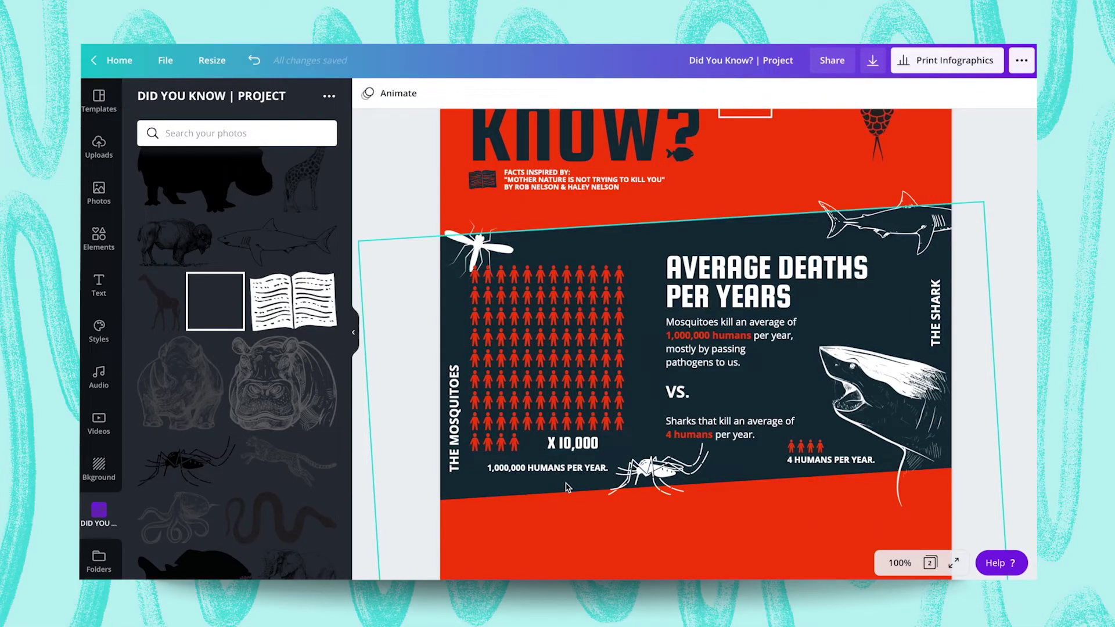
{"action": "scroll", "coordinate": [568, 487], "scroll_direction": "down", "scroll_amount": 2}
{"action": "left_click", "coordinate": [709, 295]}
{"action": "left_click", "coordinate": [595, 319]}
{"action": "left_click", "coordinate": [455, 349]}
{"action": "left_click", "coordinate": [936, 244]}
{"action": "scroll", "coordinate": [872, 391], "scroll_direction": "down", "scroll_amount": 2}
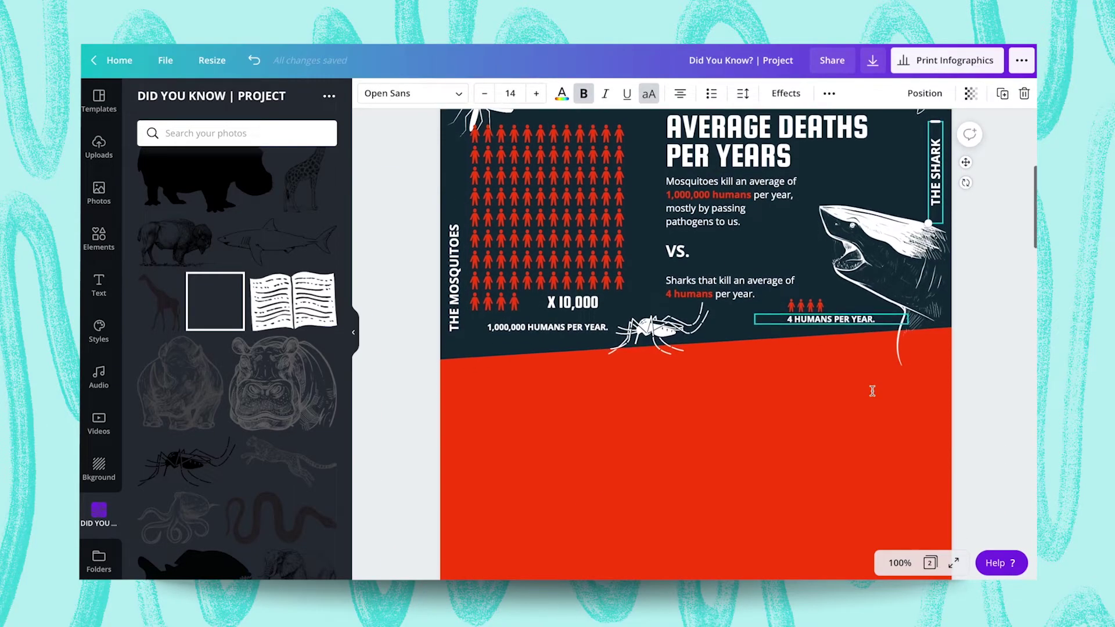
{"action": "scroll", "coordinate": [872, 391], "scroll_direction": "up", "scroll_amount": 1}
Copy HEADER 1 from the Project Overview page into the empty red section and colour it white
{"action": "scroll", "coordinate": [647, 518], "scroll_direction": "down", "scroll_amount": 12}
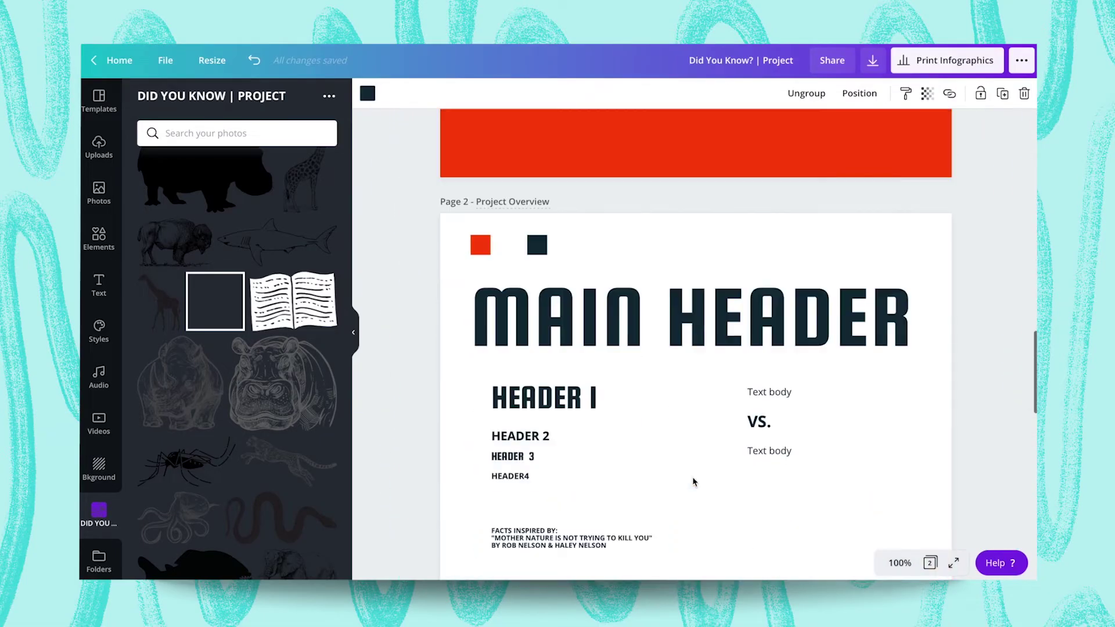
{"action": "left_click", "coordinate": [570, 410]}
{"action": "left_click_drag", "start_coordinate": [571, 410], "coordinate": [713, 408]}
{"action": "left_click", "coordinate": [562, 93]}
{"action": "double_click", "coordinate": [725, 410]}
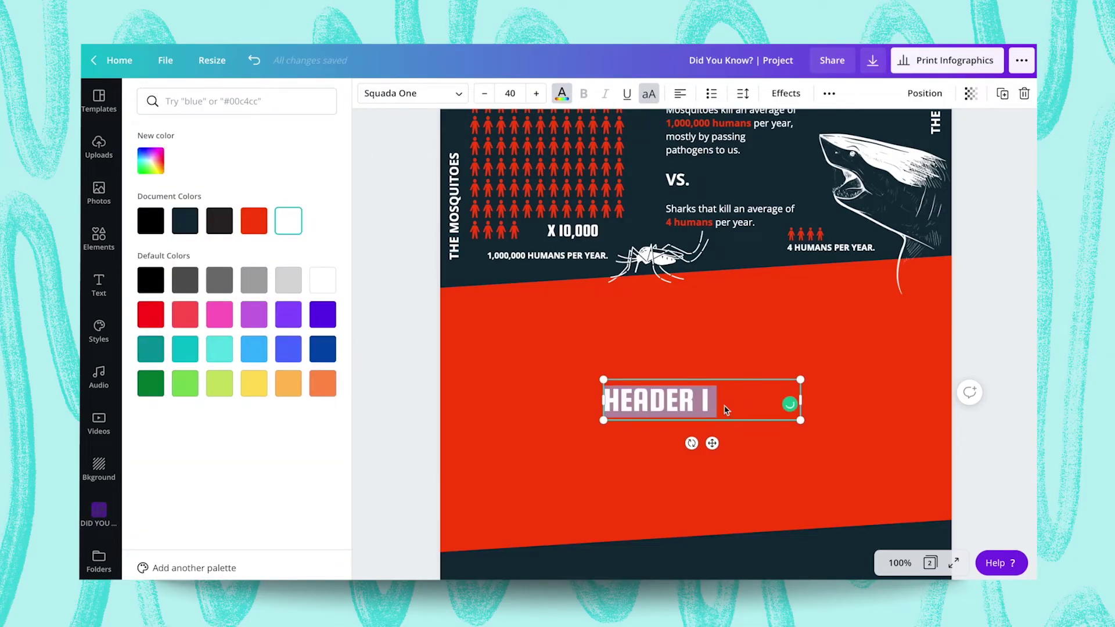
Copy the cheetah and bison speed facts from the overview page into the red section, placing them on opposite sides near its lower edge
{"action": "scroll", "coordinate": [725, 410], "scroll_direction": "down", "scroll_amount": 15}
{"action": "left_click", "coordinate": [569, 407]}
{"action": "left_click_drag", "start_coordinate": [674, 398], "coordinate": [567, 463]}
{"action": "key", "text": "super+c"}
{"action": "scroll", "coordinate": [567, 463], "scroll_direction": "up", "scroll_amount": 12}
{"action": "left_click", "coordinate": [720, 416]}
{"action": "key", "text": "super+v"}
{"action": "mouse_move", "coordinate": [592, 507]}
{"action": "left_mouse_down"}
{"action": "mouse_move", "coordinate": [595, 478]}
{"action": "mouse_move", "coordinate": [603, 508]}
{"action": "left_mouse_up"}
{"action": "left_click", "coordinate": [668, 505]}
{"action": "left_click", "coordinate": [577, 510]}
{"action": "left_click_drag", "start_coordinate": [552, 465], "coordinate": [829, 501]}
{"action": "left_click_drag", "start_coordinate": [599, 504], "coordinate": [561, 504]}
Move the line "WOW, THAT'S FAST." from the bison text into the white header and rotate the header vertically in the red section's middle
{"action": "left_click", "coordinate": [813, 487]}
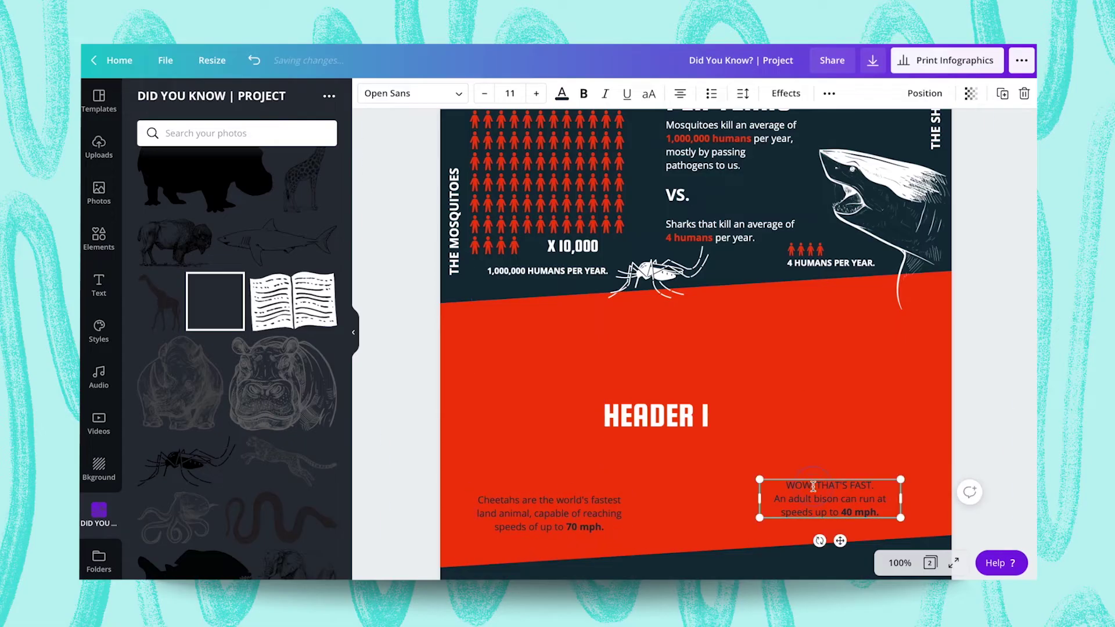
{"action": "triple_click", "coordinate": [666, 413]}
{"action": "key", "text": "ctrl+v"}
{"action": "left_click_drag", "start_coordinate": [802, 428], "coordinate": [855, 428]}
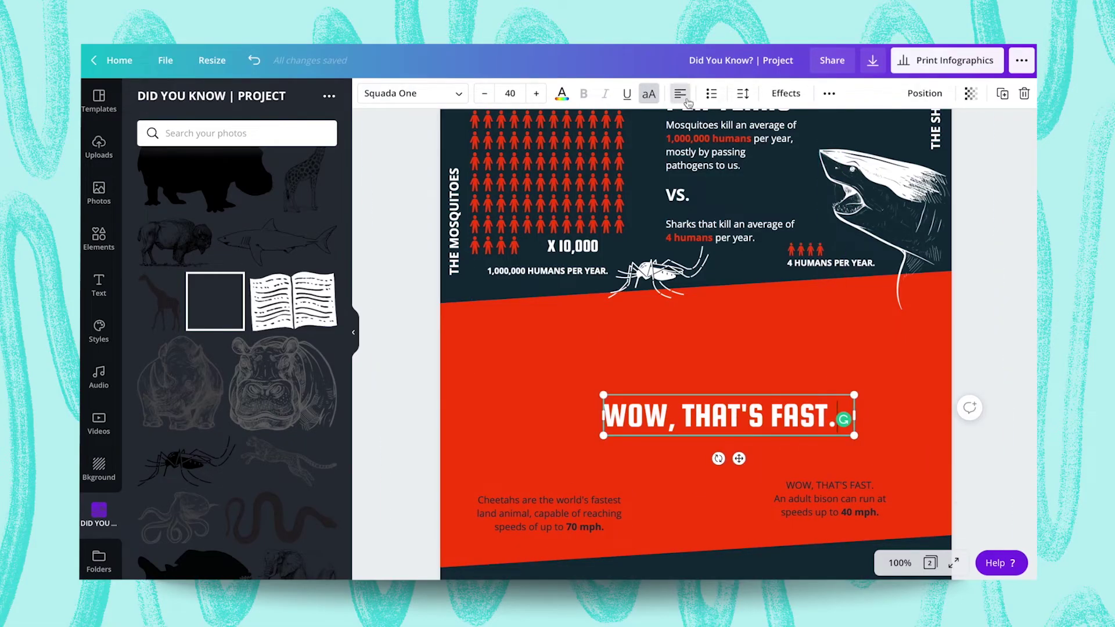
{"action": "left_click_drag", "start_coordinate": [719, 459], "coordinate": [742, 404]}
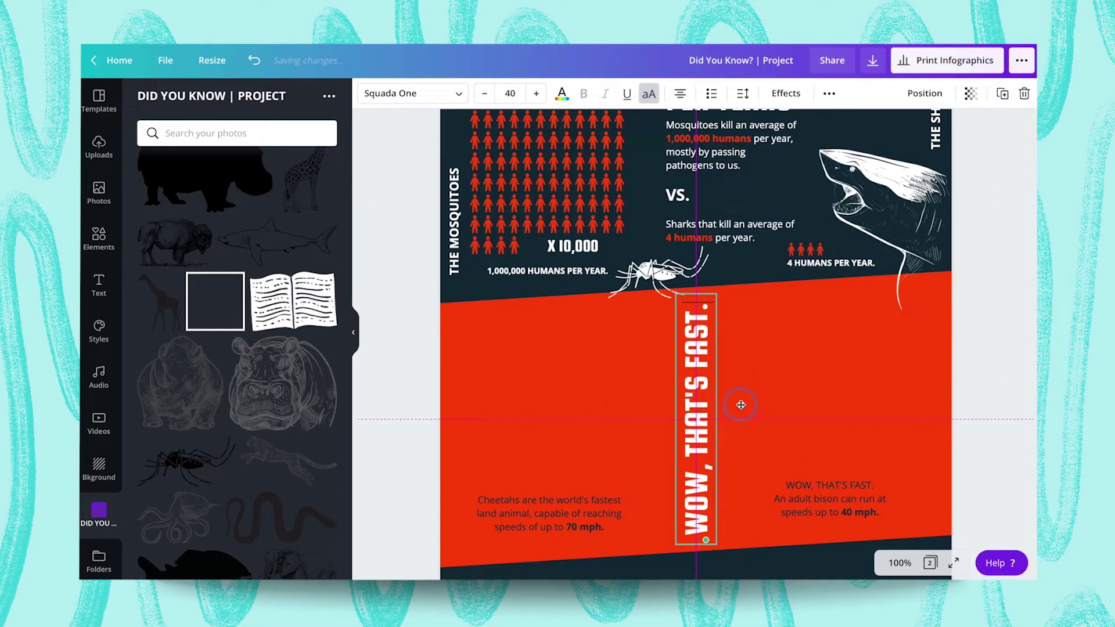
{"action": "left_click", "coordinate": [829, 361]}
{"action": "double_click", "coordinate": [830, 486]}
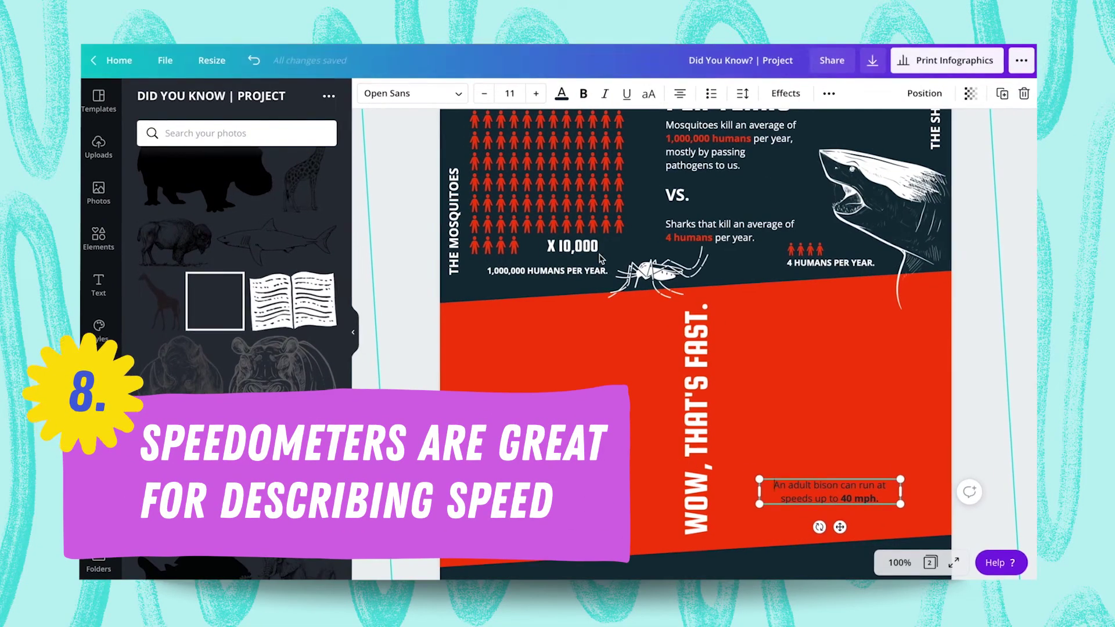
{"action": "scroll", "coordinate": [601, 260], "scroll_direction": "up", "scroll_amount": 3}
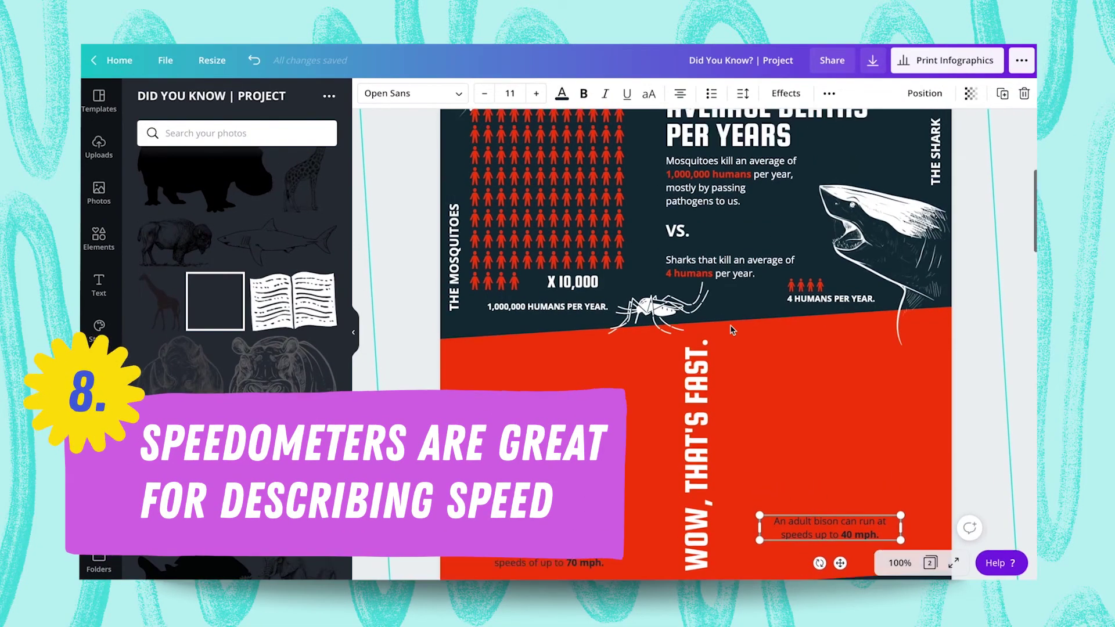
{"action": "left_click", "coordinate": [586, 244]}
{"action": "left_click", "coordinate": [740, 235]}
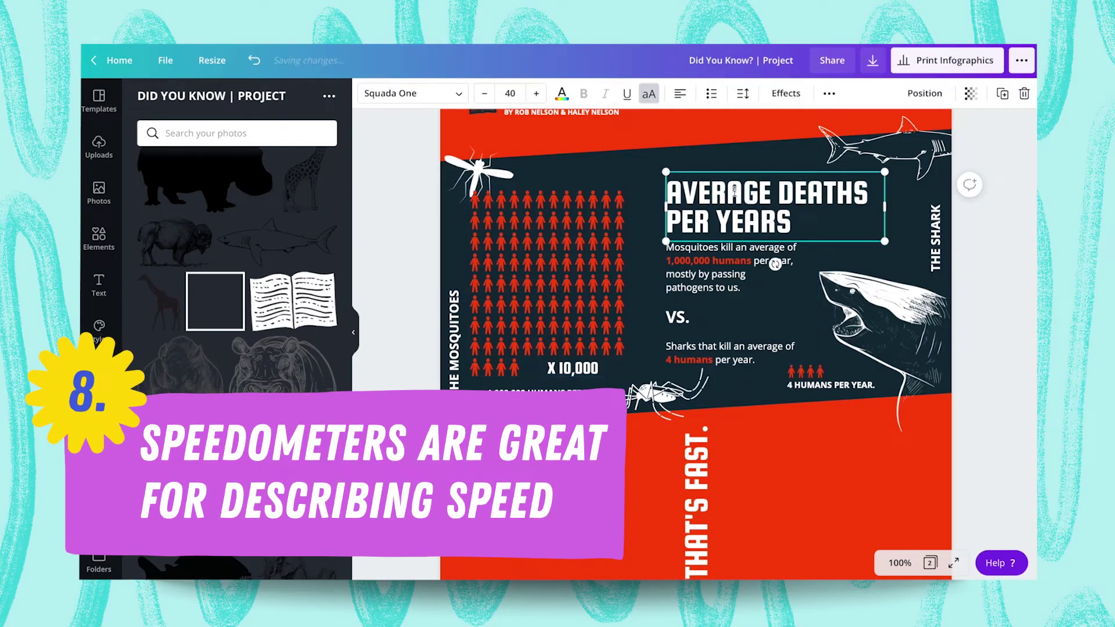
{"action": "scroll", "coordinate": [739, 239], "scroll_direction": "down", "scroll_amount": 4}
{"action": "left_click", "coordinate": [614, 376]}
{"action": "scroll", "coordinate": [614, 376], "scroll_direction": "down", "scroll_amount": 1}
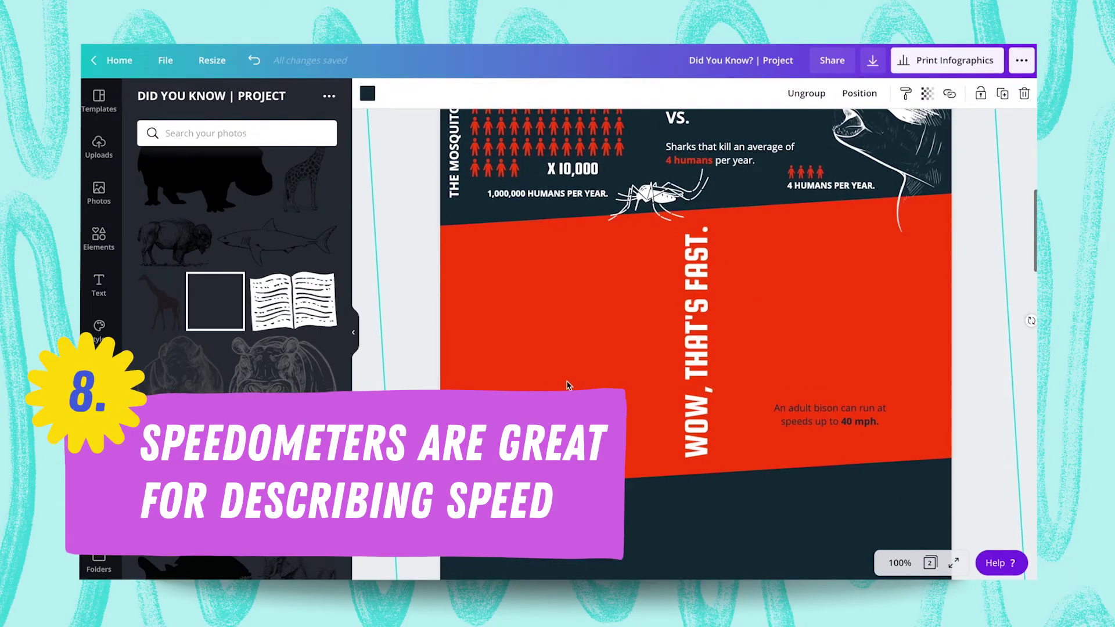
Add the orange Radial progress chart, set its percentage to 70 and shrink it above the cheetah text
{"action": "left_click", "coordinate": [99, 238]}
{"action": "left_click", "coordinate": [291, 296]}
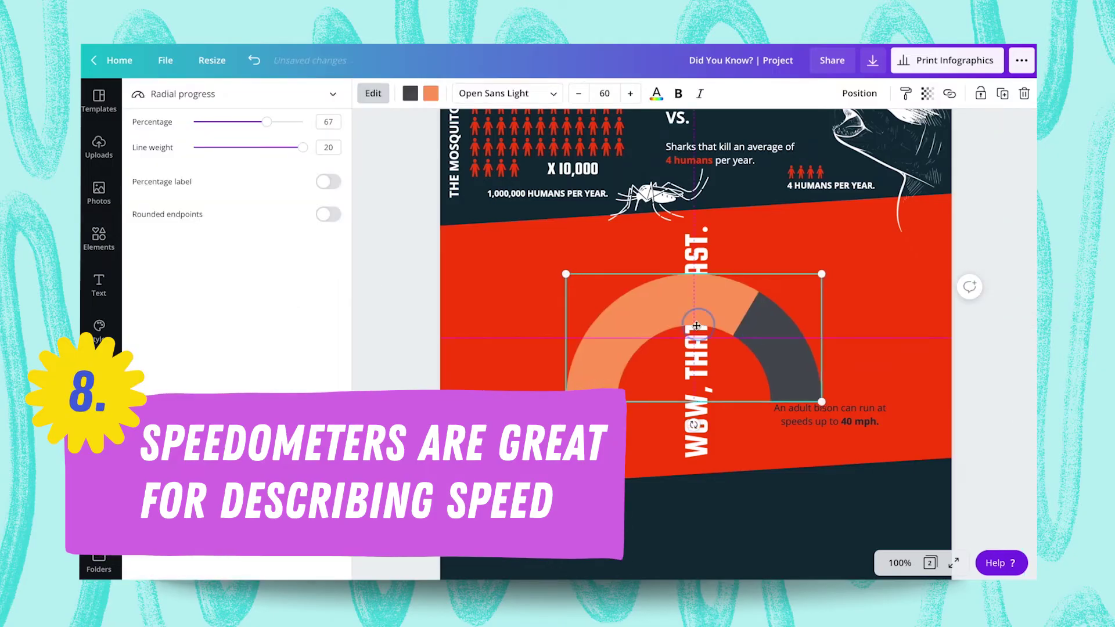
{"action": "left_click_drag", "start_coordinate": [697, 348], "coordinate": [571, 348]}
{"action": "left_click_drag", "start_coordinate": [709, 409], "coordinate": [598, 349]}
{"action": "left_click_drag", "start_coordinate": [556, 326], "coordinate": [592, 345]}
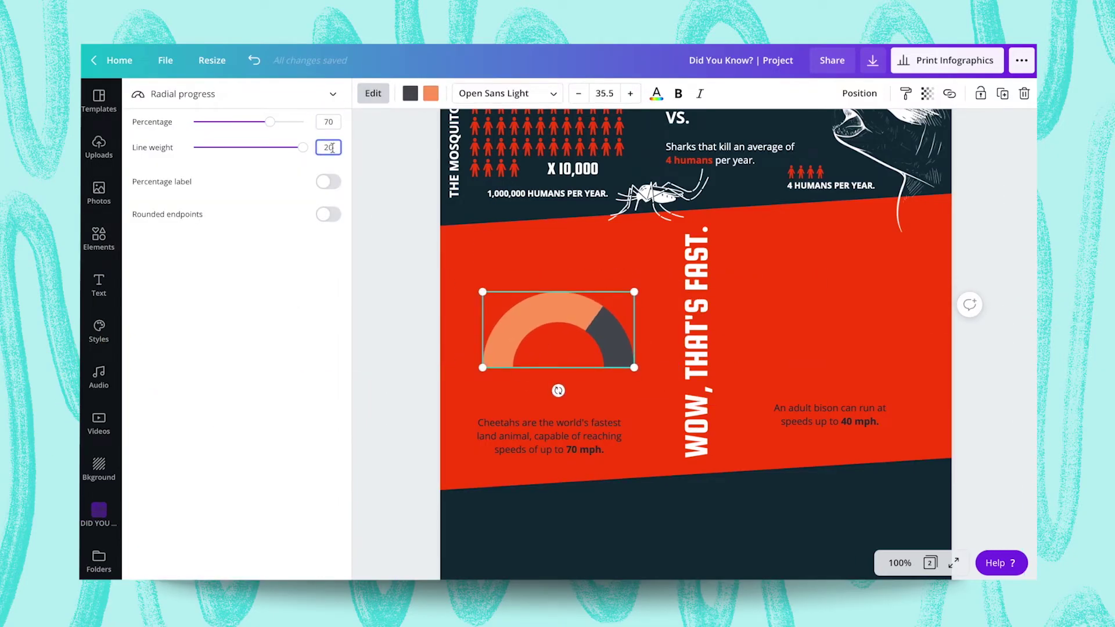
Change the chart above the cheetah text to a Progress dial with a line weight of 12
{"action": "left_click", "coordinate": [233, 94]}
{"action": "left_click", "coordinate": [174, 139]}
{"action": "mouse_move", "coordinate": [269, 121]}
{"action": "left_mouse_down"}
{"action": "mouse_move", "coordinate": [219, 124]}
{"action": "mouse_move", "coordinate": [256, 134]}
{"action": "left_mouse_up"}
{"action": "left_click", "coordinate": [330, 147]}
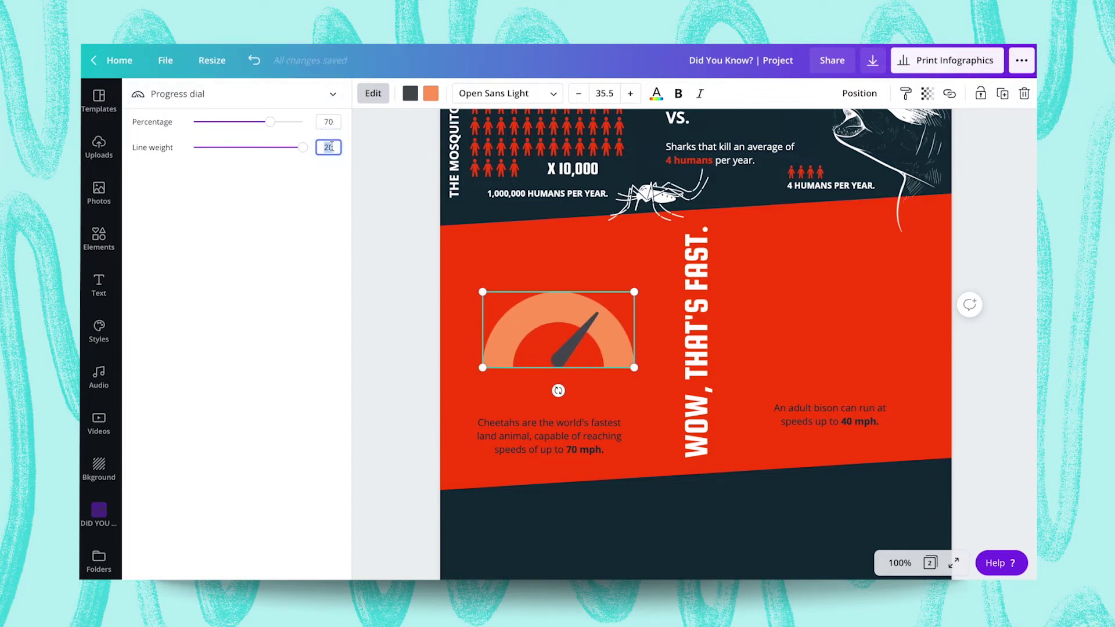
{"action": "type", "text": "12"}
{"action": "left_click", "coordinate": [333, 123]}
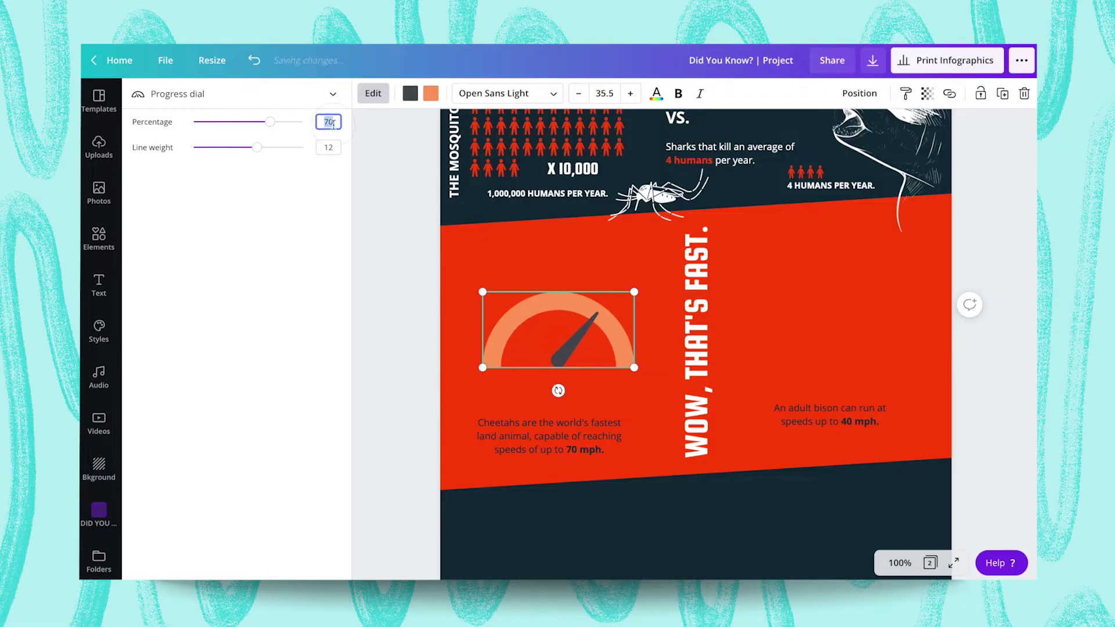
Make the dial's needle white and its arc navy, then shrink and centre it directly above the cheetah text
{"action": "left_click", "coordinate": [410, 93]}
{"action": "left_click", "coordinate": [150, 255]}
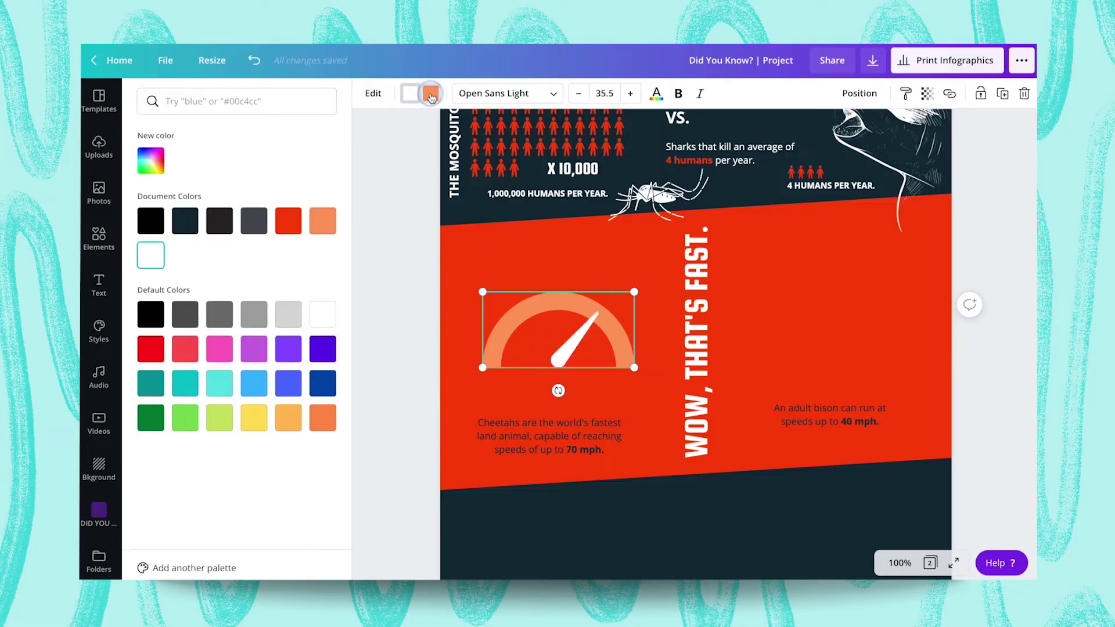
{"action": "left_click", "coordinate": [430, 93]}
{"action": "left_click", "coordinate": [184, 221]}
{"action": "left_click", "coordinate": [582, 338]}
{"action": "left_click_drag", "start_coordinate": [634, 365], "coordinate": [583, 395]}
Colour the cheetah fact white, keeping "70 mph." navy
{"action": "left_click", "coordinate": [549, 435]}
{"action": "left_click", "coordinate": [562, 93]}
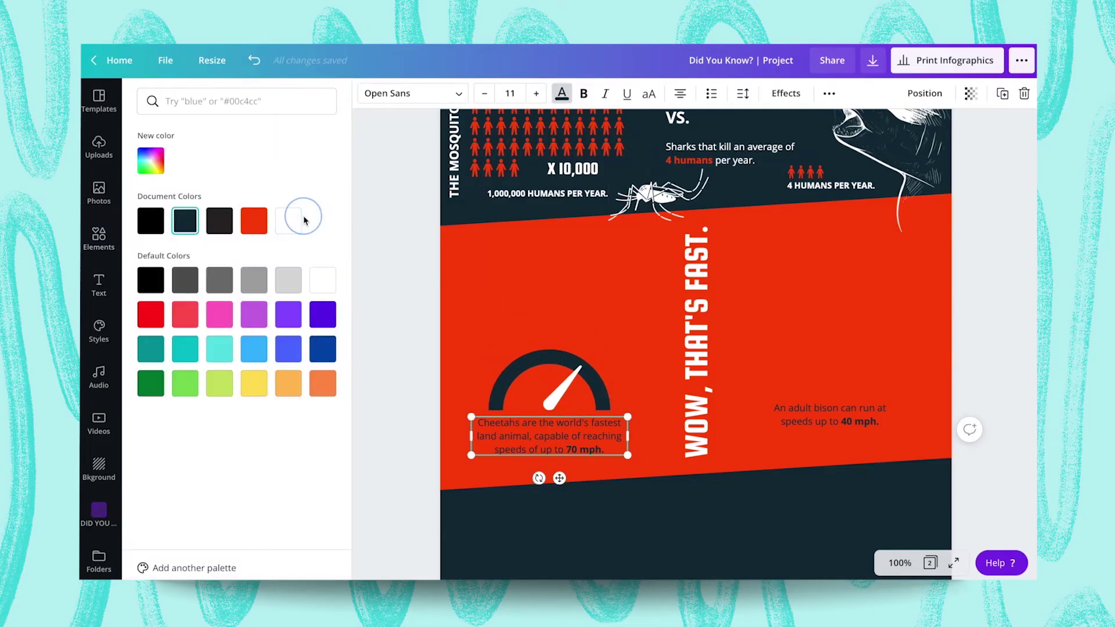
{"action": "left_click", "coordinate": [288, 221]}
{"action": "left_click", "coordinate": [588, 366]}
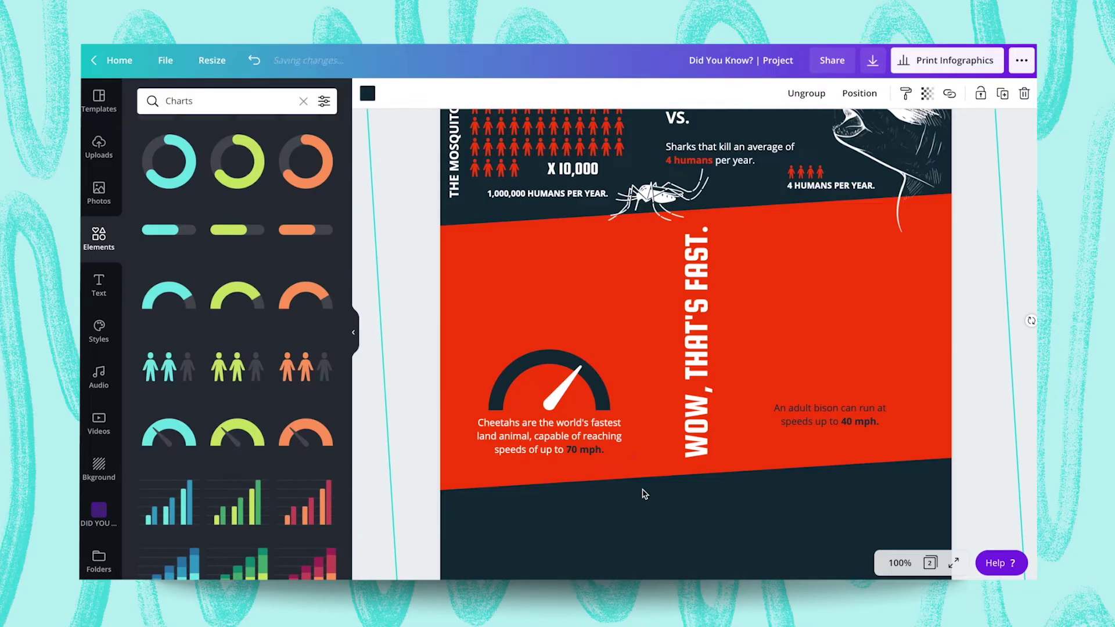
{"action": "left_click", "coordinate": [605, 436]}
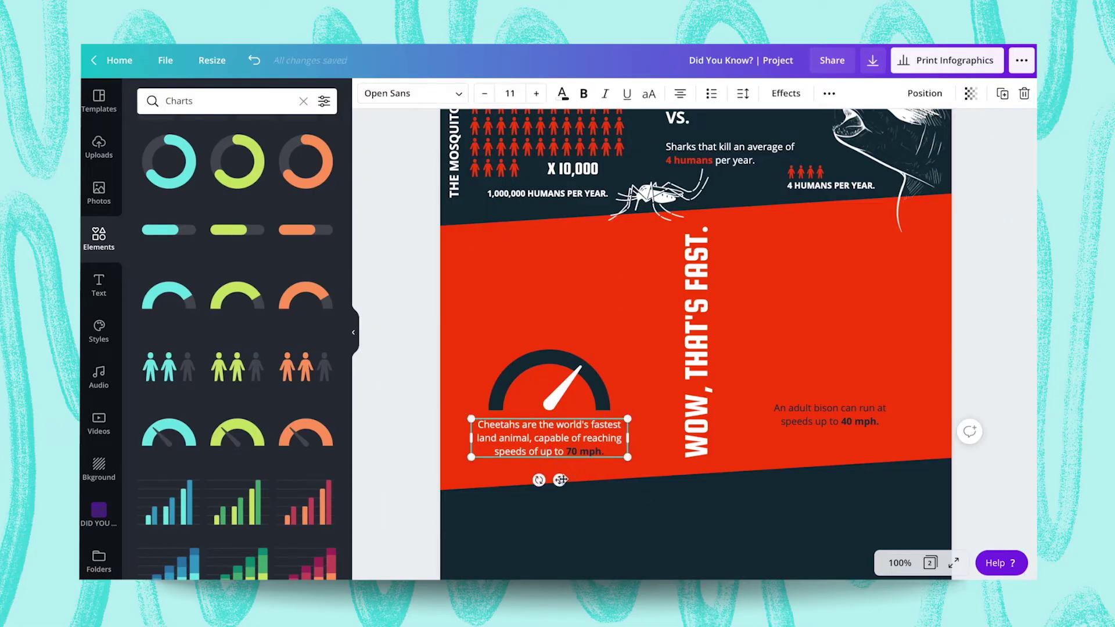
{"action": "left_click", "coordinate": [578, 382]}
Duplicate the "X 10,000" text, change it to "70 MPH" and place it just above the cheetah dial
{"action": "scroll", "coordinate": [575, 137], "scroll_direction": "up", "scroll_amount": 1}
{"action": "left_click", "coordinate": [573, 172]}
{"action": "key", "text": "ctrl+d"}
{"action": "left_click_drag", "start_coordinate": [593, 192], "coordinate": [561, 338]}
{"action": "left_click", "coordinate": [562, 338]}
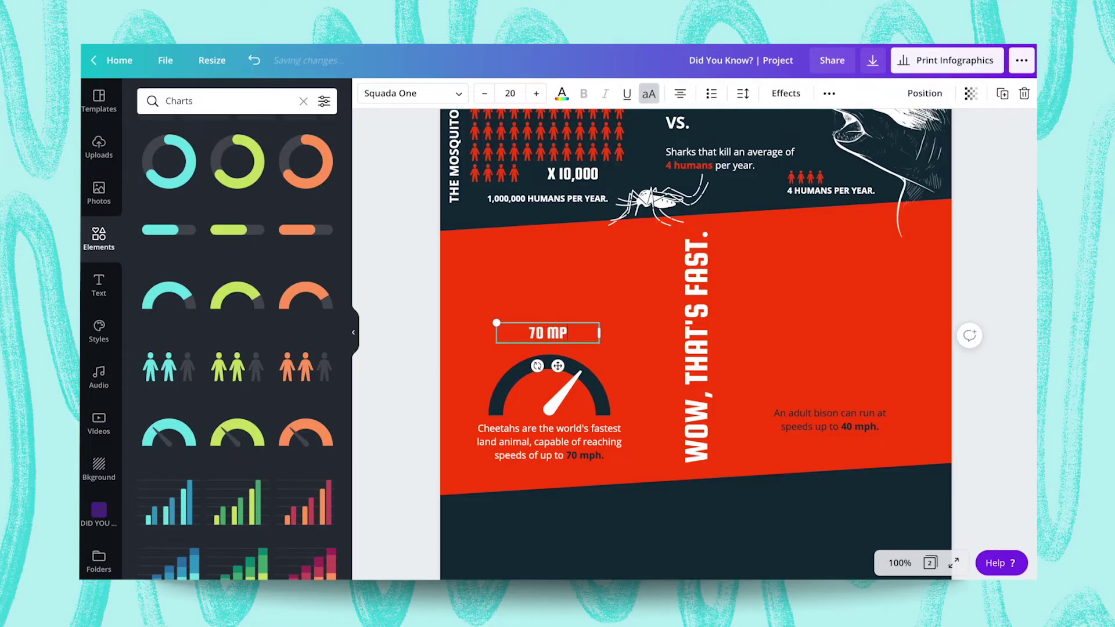
{"action": "left_click", "coordinate": [640, 342]}
Undo the accidental move of the slanted background and lock it in place
{"action": "left_click_drag", "start_coordinate": [626, 340], "coordinate": [607, 405]}
{"action": "key", "text": "ctrl+z"}
{"action": "left_click", "coordinate": [980, 93]}
Duplicate the cheetah dial and its label, place the copies above the bison text and change the label to "40 MPH"
{"action": "left_click", "coordinate": [558, 343]}
{"action": "left_click", "coordinate": [594, 388]}
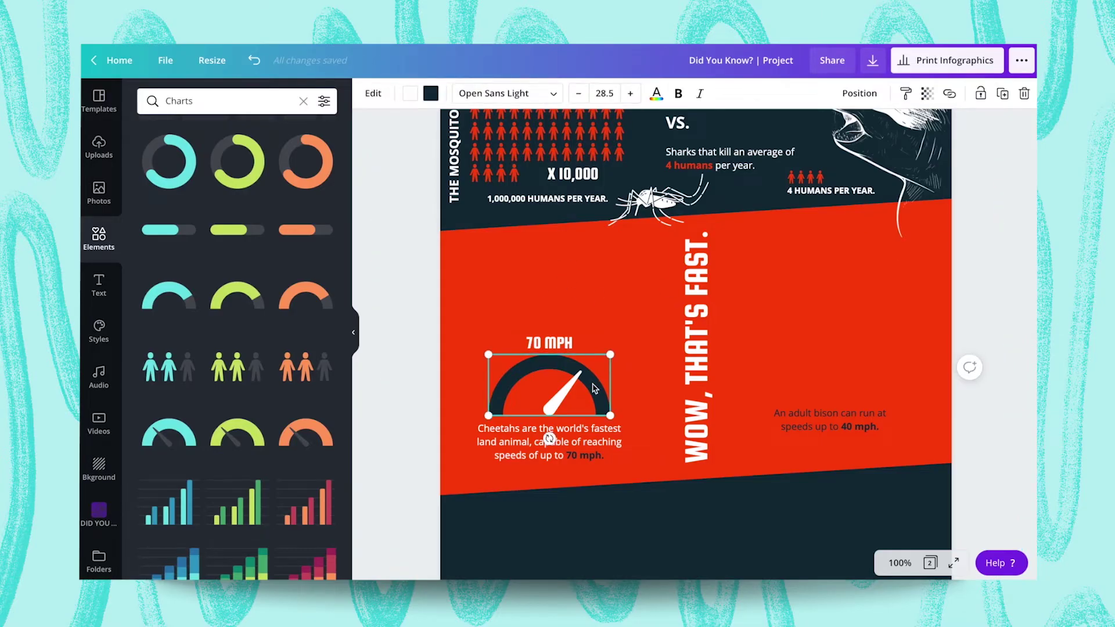
{"action": "left_click", "coordinate": [550, 343], "text": "shift"}
{"action": "key", "text": "ctrl+d"}
{"action": "left_click_drag", "start_coordinate": [550, 382], "coordinate": [829, 331]}
{"action": "double_click", "coordinate": [817, 292]}
{"action": "type", "text": "40"}
Set the bison dial's percentage to 40
{"action": "left_click", "coordinate": [882, 392]}
{"action": "left_click", "coordinate": [871, 355]}
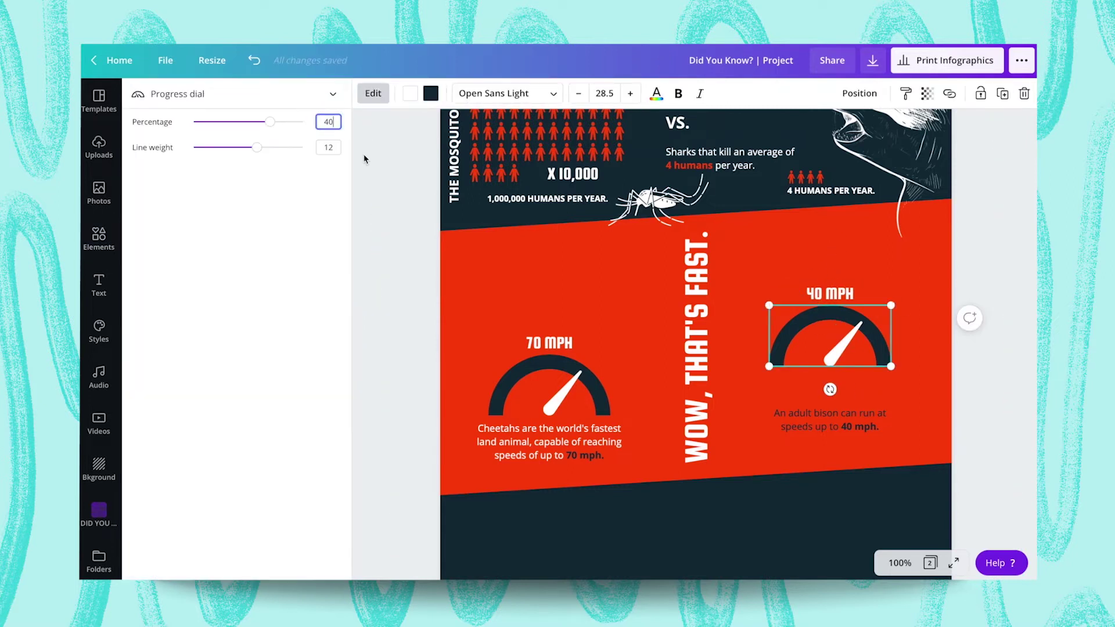
{"action": "key", "text": "Return"}
Move the bison fact up under its dial and colour it white with "40 mph." in navy
{"action": "left_click_drag", "start_coordinate": [844, 426], "coordinate": [881, 392]}
{"action": "left_click", "coordinate": [772, 448]}
{"action": "left_click", "coordinate": [805, 389]}
{"action": "left_click", "coordinate": [561, 93]}
{"action": "left_click", "coordinate": [289, 221]}
{"action": "left_click", "coordinate": [183, 220]}
{"action": "left_click", "coordinate": [748, 318]}
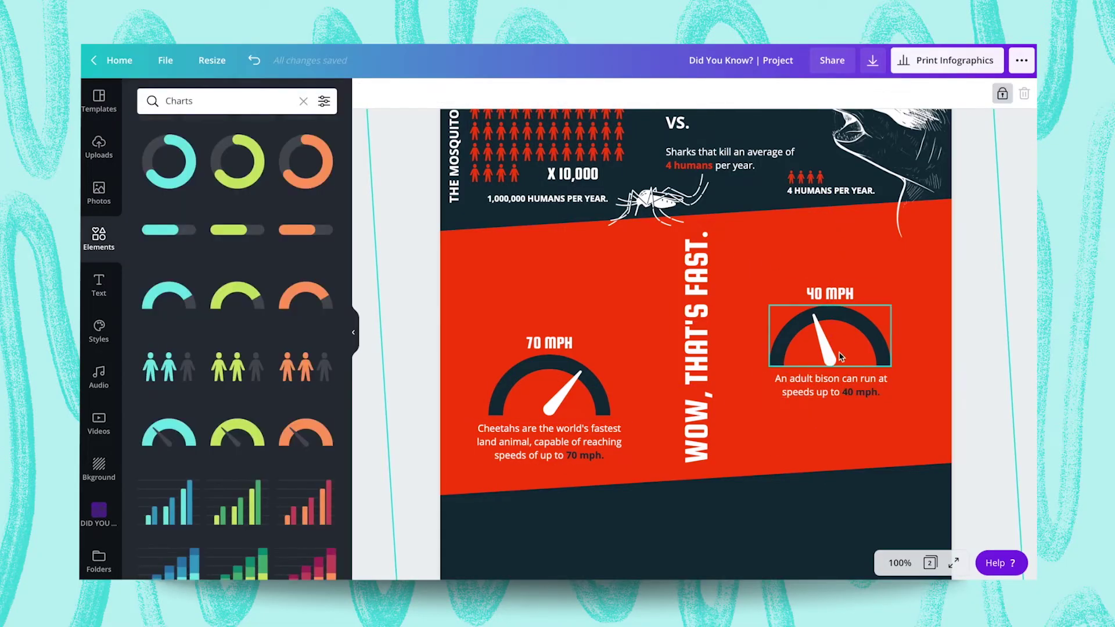
Duplicate the vertical THE MOSQUITOES label twice for the red section, as "THE CHEETAH" and "THE BISON" along opposite page edges
{"action": "left_click", "coordinate": [452, 194]}
{"action": "key", "text": "ctrl+d"}
{"action": "left_click_drag", "start_coordinate": [466, 193], "coordinate": [938, 304]}
{"action": "type", "text": "ETAH"}
{"action": "key", "text": "ctrl+d"}
{"action": "double_click", "coordinate": [935, 288]}
{"action": "type", "text": "BISON"}
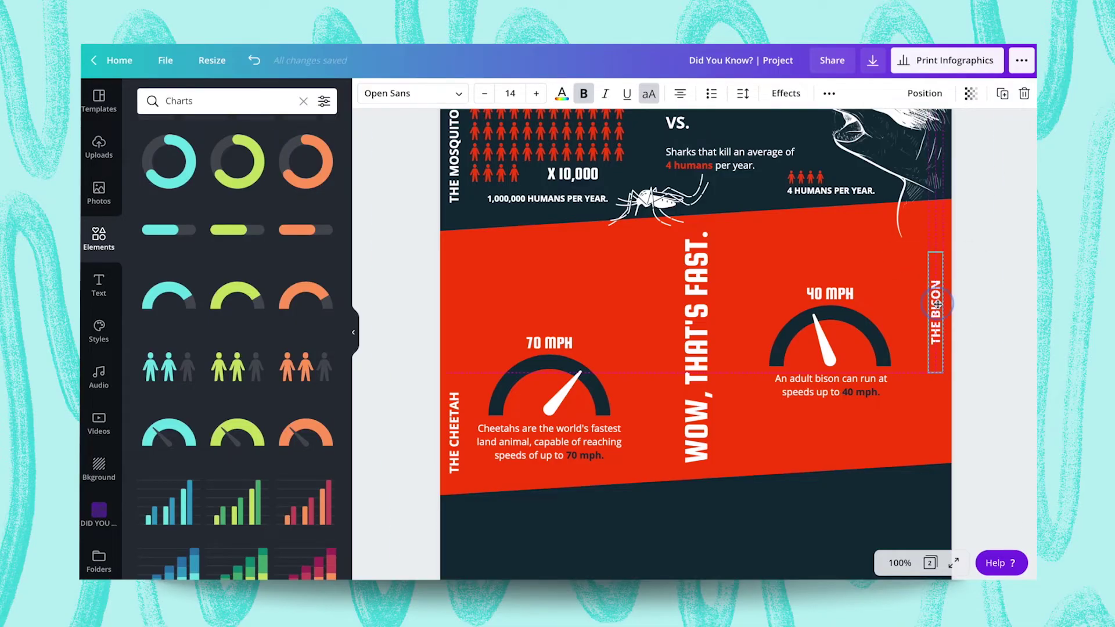
Add the running cheetah from the project folder above the 70 MPH dial, flip it horizontally and colour it navy
{"action": "left_click", "coordinate": [99, 514]}
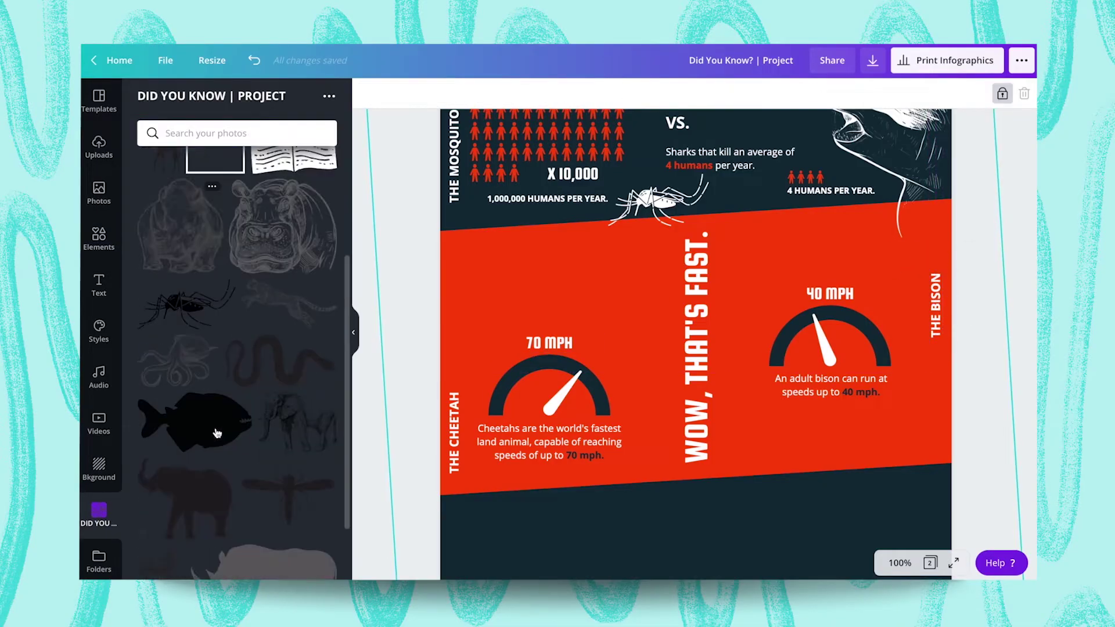
{"action": "scroll", "coordinate": [251, 279], "scroll_direction": "down", "scroll_amount": 5}
{"action": "scroll", "coordinate": [246, 346], "scroll_direction": "up", "scroll_amount": 1}
{"action": "left_click", "coordinate": [284, 238]}
{"action": "left_click_drag", "start_coordinate": [696, 343], "coordinate": [574, 306]}
{"action": "left_click", "coordinate": [441, 93]}
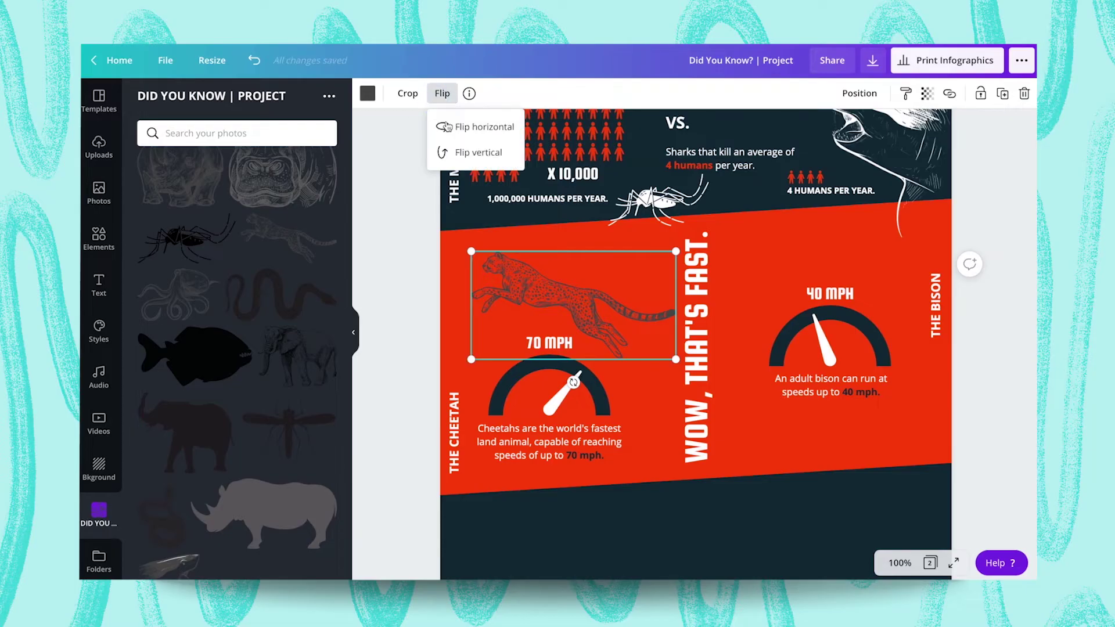
{"action": "left_click", "coordinate": [471, 128]}
{"action": "left_click", "coordinate": [367, 92]}
{"action": "left_click", "coordinate": [185, 220]}
Enlarge the cheetah so its hindquarters run off the page edge, and slightly shrink the white mosquito above it
{"action": "left_click_drag", "start_coordinate": [471, 360], "coordinate": [355, 421]}
{"action": "mouse_move", "coordinate": [589, 296]}
{"action": "left_mouse_down"}
{"action": "mouse_move", "coordinate": [550, 276]}
{"action": "mouse_move", "coordinate": [589, 304]}
{"action": "left_mouse_up"}
{"action": "left_click_drag", "start_coordinate": [660, 411], "coordinate": [653, 407]}
{"action": "left_click_drag", "start_coordinate": [584, 282], "coordinate": [590, 279]}
{"action": "left_click_drag", "start_coordinate": [655, 231], "coordinate": [657, 203]}
{"action": "left_click", "coordinate": [651, 206]}
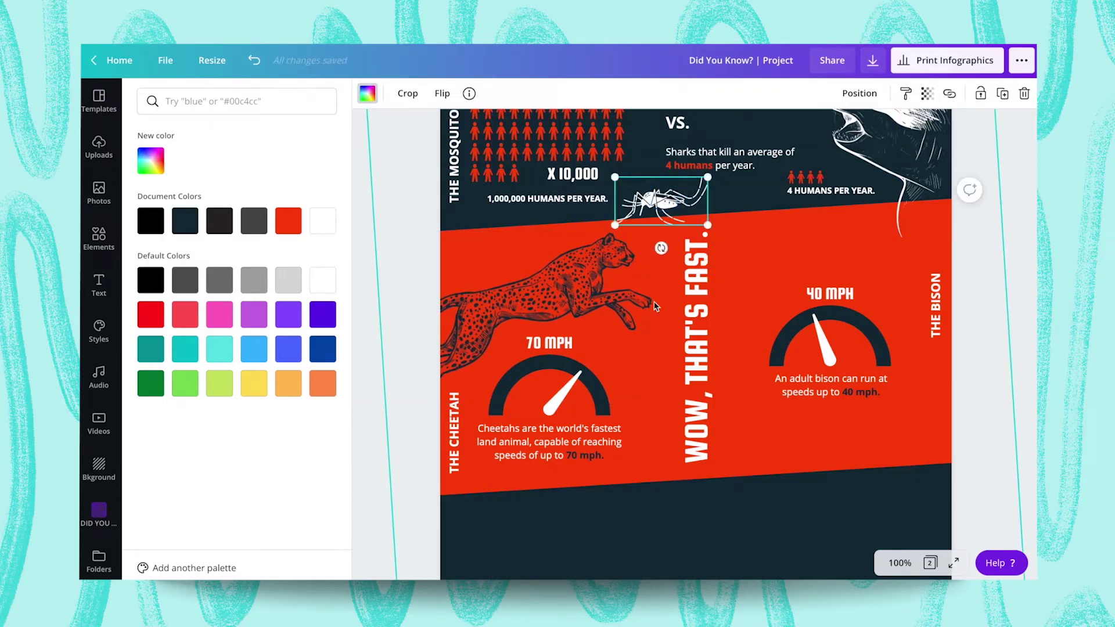
Add the bison from the project folder, colour it navy, flip it horizontally and place it in the red section's lower corner
{"action": "left_click", "coordinate": [676, 354]}
{"action": "scroll", "coordinate": [675, 353], "scroll_direction": "down", "scroll_amount": 1}
{"action": "scroll", "coordinate": [238, 438], "scroll_direction": "up", "scroll_amount": 4}
{"action": "left_click", "coordinate": [174, 270]}
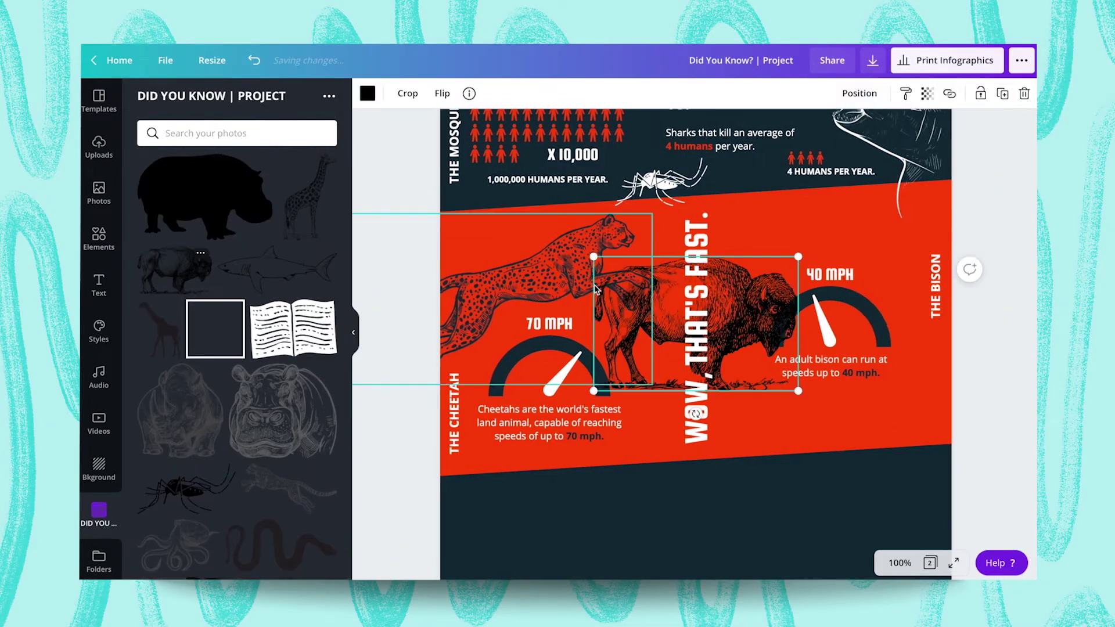
{"action": "left_click_drag", "start_coordinate": [697, 325], "coordinate": [783, 383]}
{"action": "left_click", "coordinate": [367, 93]}
{"action": "left_click", "coordinate": [185, 220]}
{"action": "left_click", "coordinate": [443, 94]}
{"action": "left_click", "coordinate": [468, 127]}
{"action": "left_click_drag", "start_coordinate": [827, 426], "coordinate": [890, 493]}
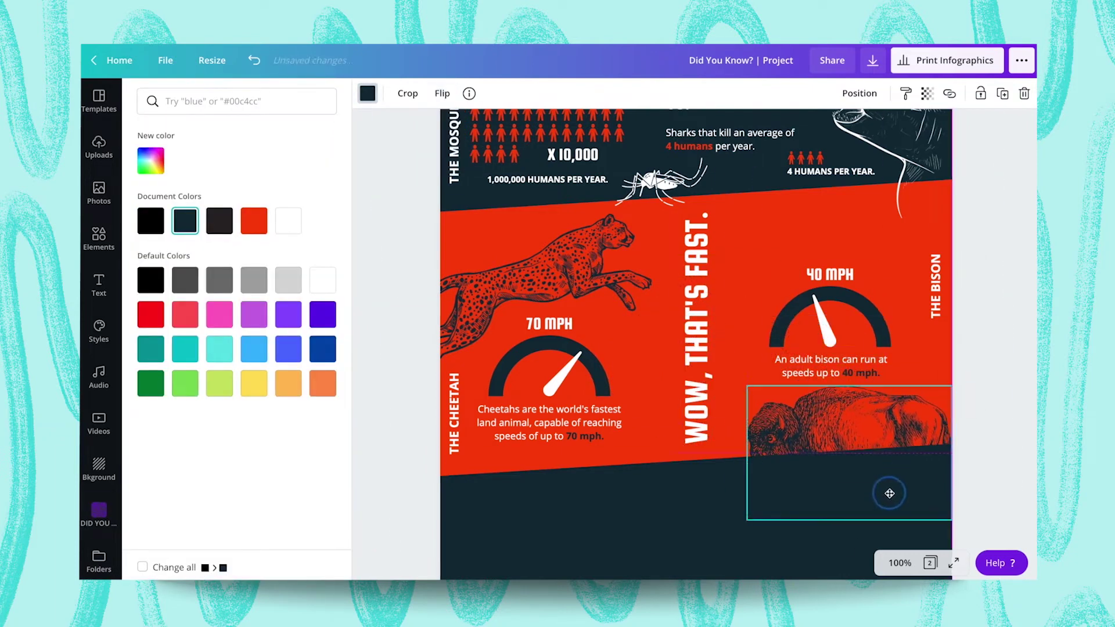
Raise the 40 MPH dial with its label and text, and enlarge the bison beneath them so it runs off the page edge
{"action": "left_click_drag", "start_coordinate": [838, 316], "coordinate": [837, 251]}
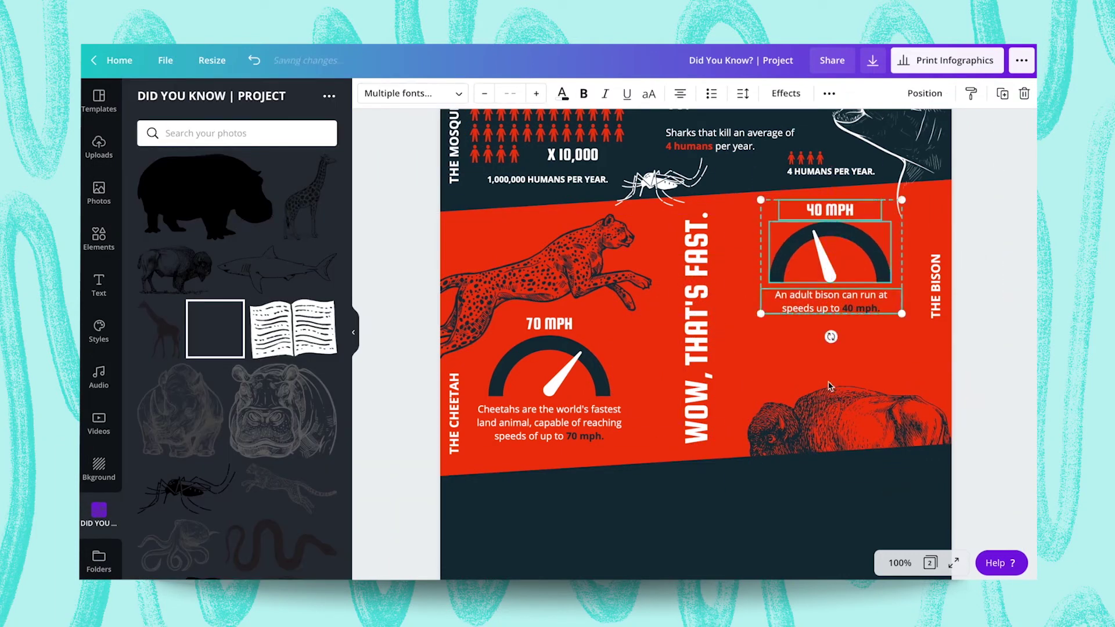
{"action": "left_click_drag", "start_coordinate": [831, 413], "coordinate": [826, 361]}
{"action": "left_click_drag", "start_coordinate": [742, 333], "coordinate": [650, 275]}
{"action": "left_click_drag", "start_coordinate": [791, 358], "coordinate": [848, 398]}
{"action": "left_click_drag", "start_coordinate": [708, 507], "coordinate": [745, 482]}
{"action": "left_click_drag", "start_coordinate": [882, 395], "coordinate": [853, 394]}
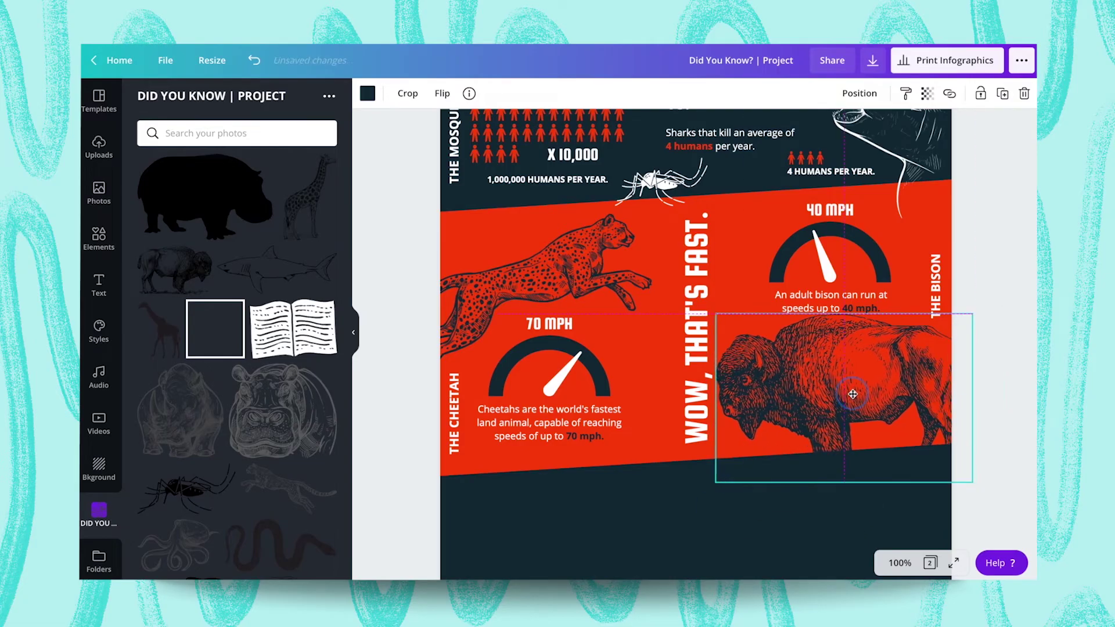
{"action": "left_click_drag", "start_coordinate": [715, 314], "coordinate": [737, 328]}
{"action": "left_click_drag", "start_coordinate": [854, 366], "coordinate": [855, 357]}
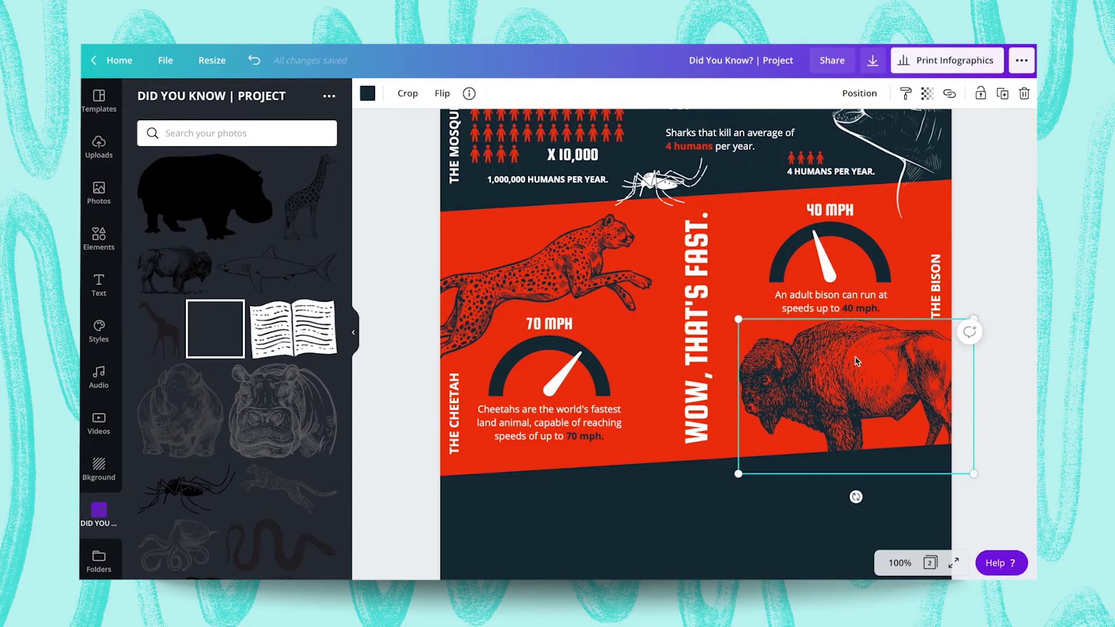
Raise the 40 MPH dial with its label and text slightly, and shift the vertical THE BISON label up to match
{"action": "left_click", "coordinate": [813, 211]}
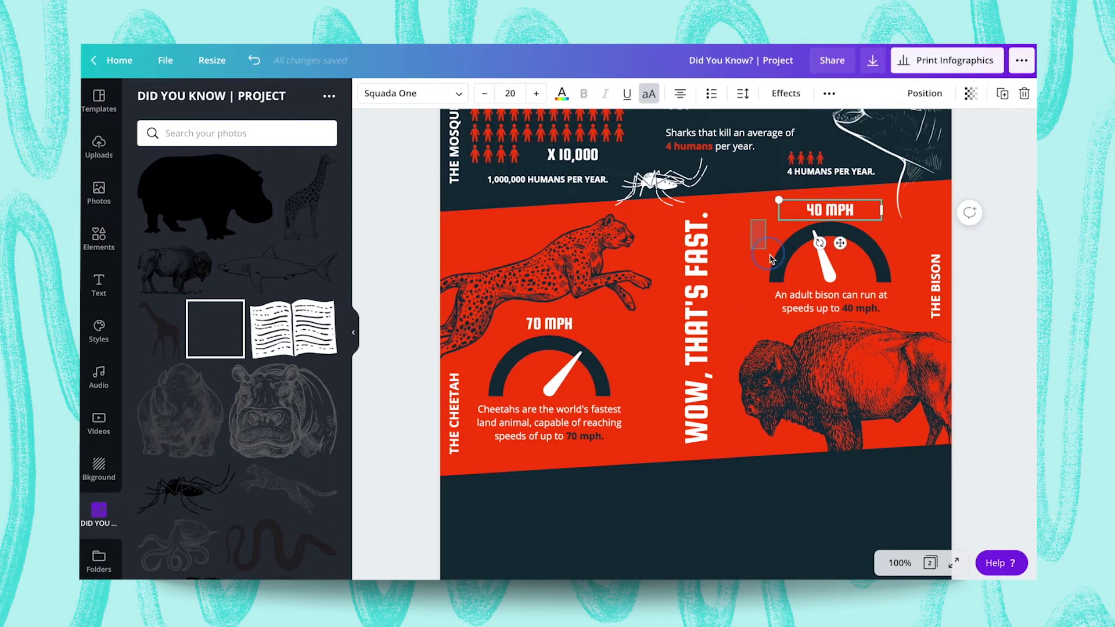
{"action": "left_click_drag", "start_coordinate": [769, 255], "coordinate": [831, 302]}
{"action": "left_click_drag", "start_coordinate": [830, 268], "coordinate": [831, 264]}
{"action": "left_click_drag", "start_coordinate": [935, 285], "coordinate": [936, 282]}
{"action": "left_click", "coordinate": [909, 244]}
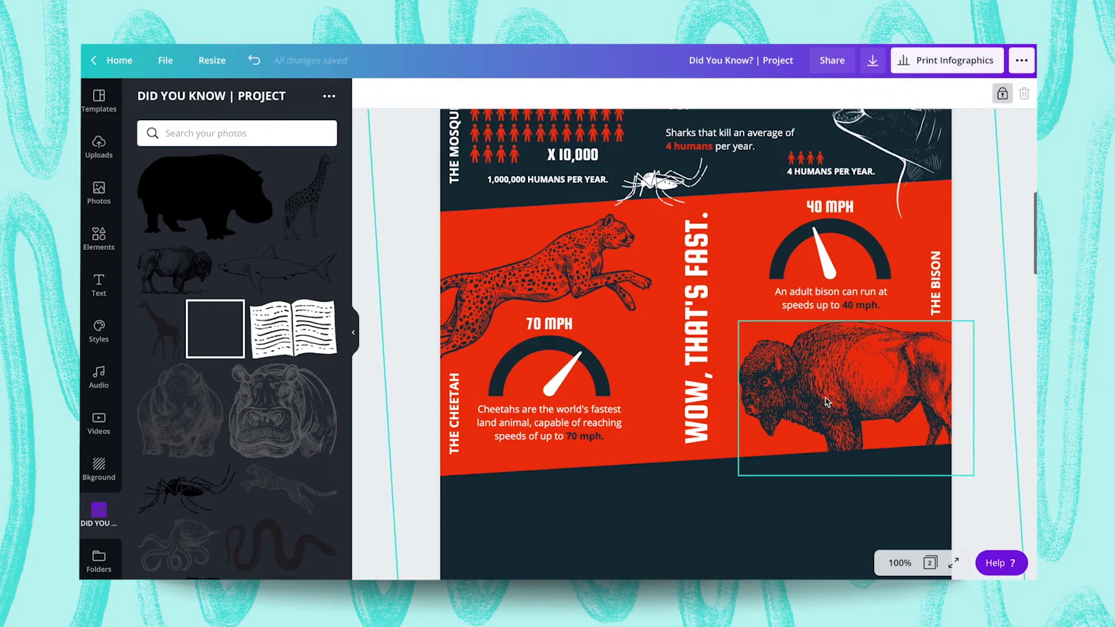
Adjust the cheetah's layer order and move the vertical THE CHEETAH label down slightly beside its dial
{"action": "scroll", "coordinate": [828, 402], "scroll_direction": "up", "scroll_amount": 1}
{"action": "left_click", "coordinate": [581, 278]}
{"action": "left_click", "coordinate": [860, 93]}
{"action": "left_click", "coordinate": [830, 134]}
{"action": "left_click", "coordinate": [568, 322]}
{"action": "left_click", "coordinate": [562, 334]}
{"action": "left_click", "coordinate": [584, 395]}
{"action": "left_click", "coordinate": [702, 429]}
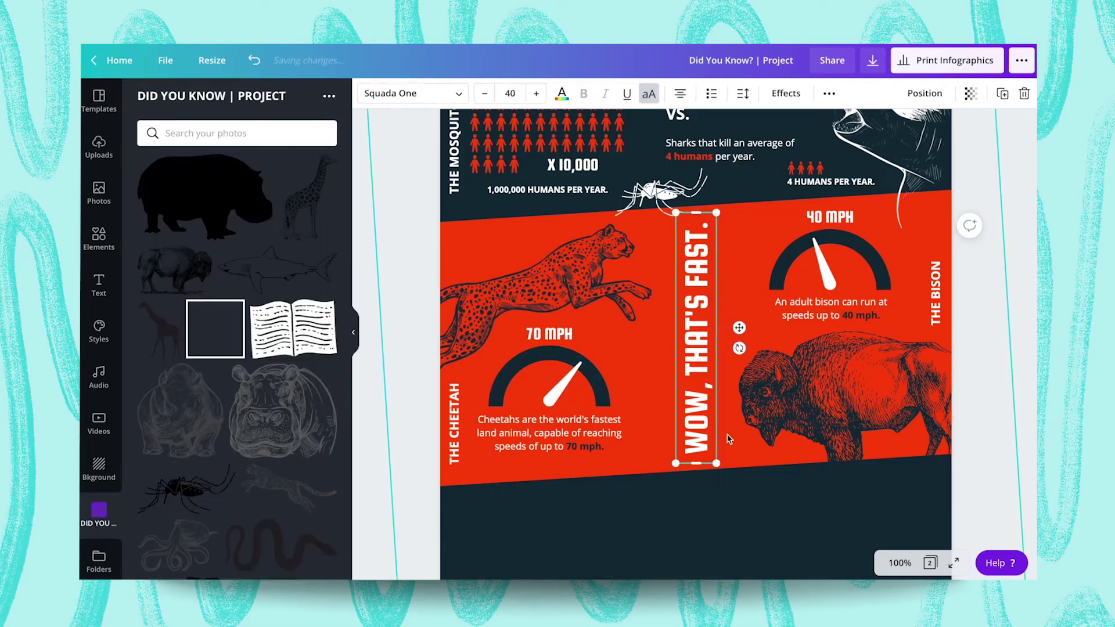
{"action": "left_click", "coordinate": [455, 430]}
{"action": "left_click", "coordinate": [702, 428]}
{"action": "left_click", "coordinate": [647, 403]}
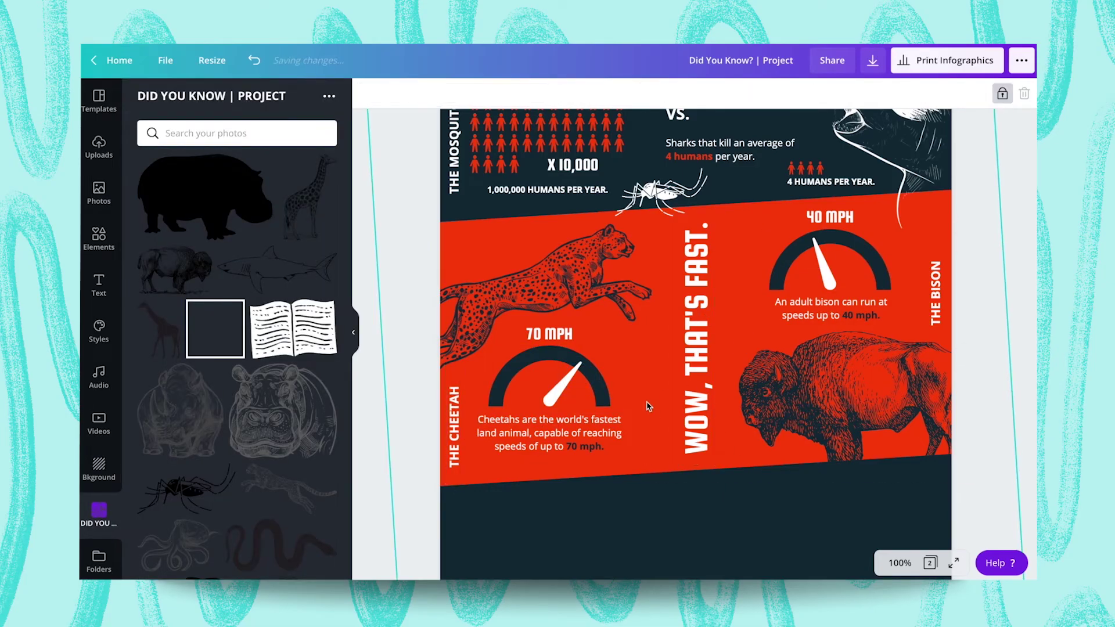
Set the bar chart's text size to 12, shrink the chart and fit it beside the THAT'S BIG! heading
{"action": "scroll", "coordinate": [650, 412], "scroll_direction": "up", "scroll_amount": 8}
{"action": "scroll", "coordinate": [650, 412], "scroll_direction": "down", "scroll_amount": 12}
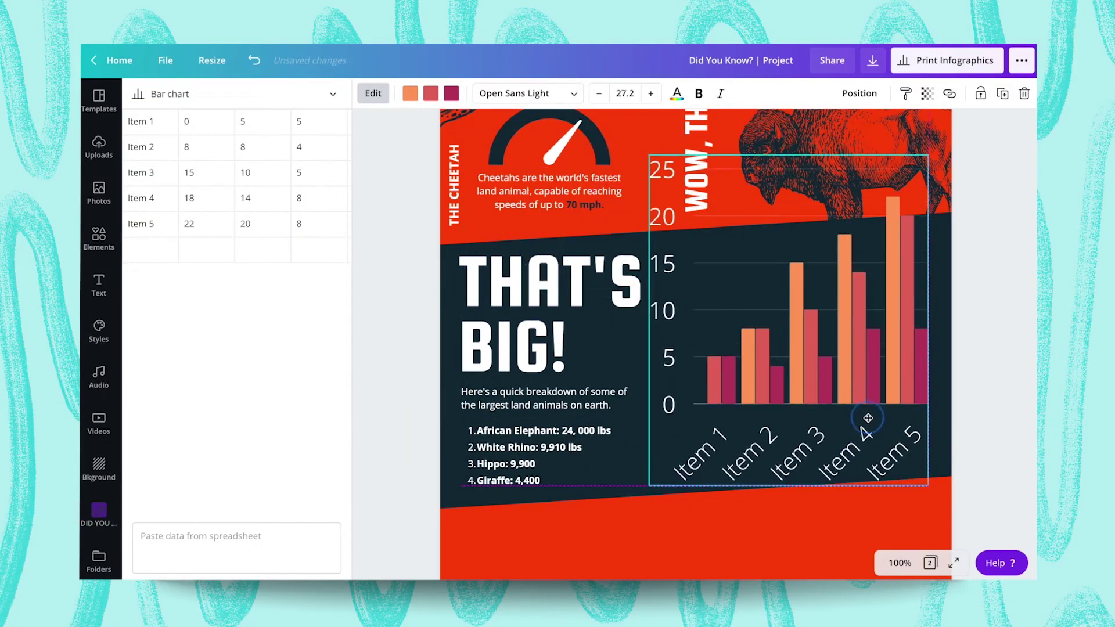
{"action": "left_click", "coordinate": [632, 93]}
{"action": "key", "text": "Return"}
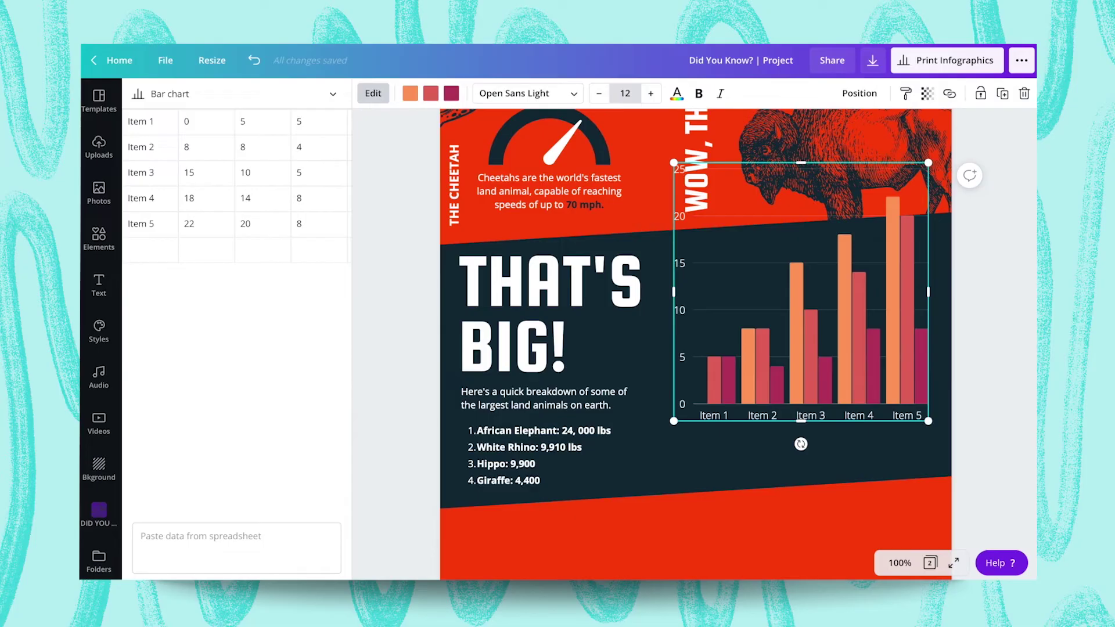
{"action": "left_click", "coordinate": [625, 93]}
{"action": "left_click_drag", "start_coordinate": [853, 295], "coordinate": [853, 342]}
{"action": "left_click_drag", "start_coordinate": [929, 210], "coordinate": [901, 239]}
{"action": "left_click_drag", "start_coordinate": [838, 343], "coordinate": [857, 348]}
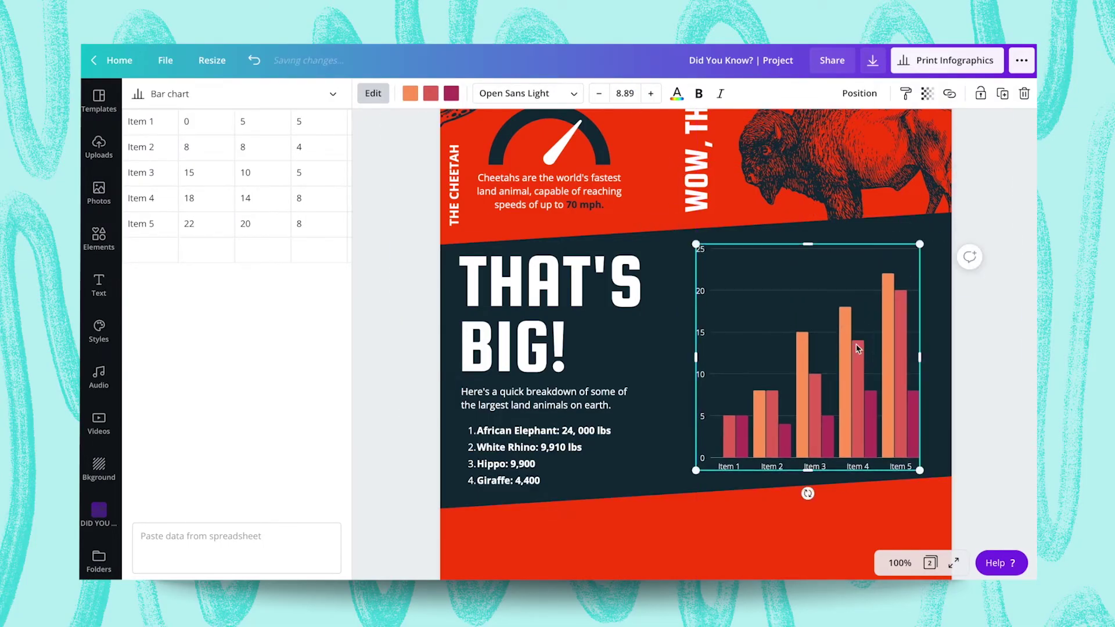
Clear the second and third value columns and all the Item labels from the bar chart's data
{"action": "left_click", "coordinate": [308, 125]}
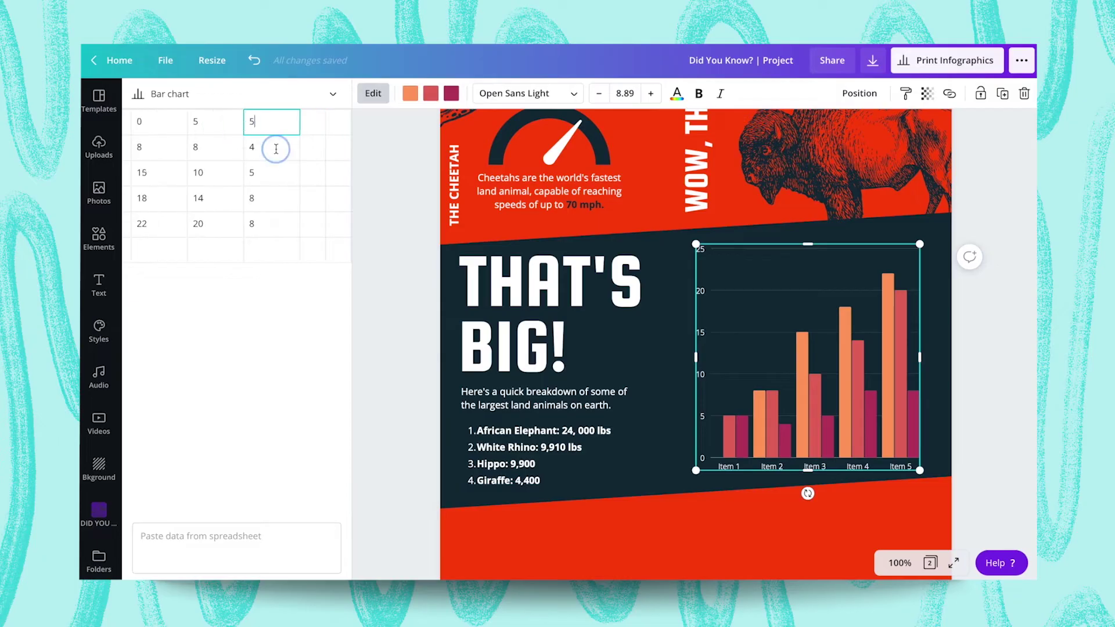
{"action": "left_click", "coordinate": [269, 154]}
{"action": "key", "text": "BackSpace"}
{"action": "left_click", "coordinate": [265, 120]}
{"action": "key", "text": "BackSpace"}
{"action": "left_click", "coordinate": [214, 115]}
{"action": "key", "text": "BackSpace"}
{"action": "left_click", "coordinate": [247, 149]}
{"action": "key", "text": "BackSpace"}
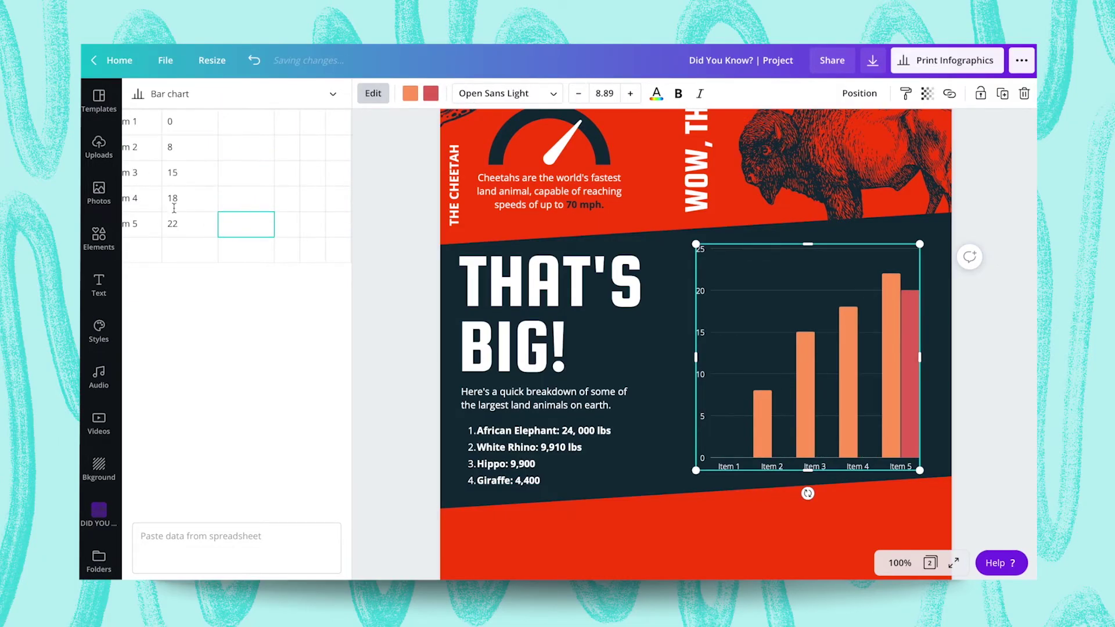
{"action": "left_click", "coordinate": [153, 220]}
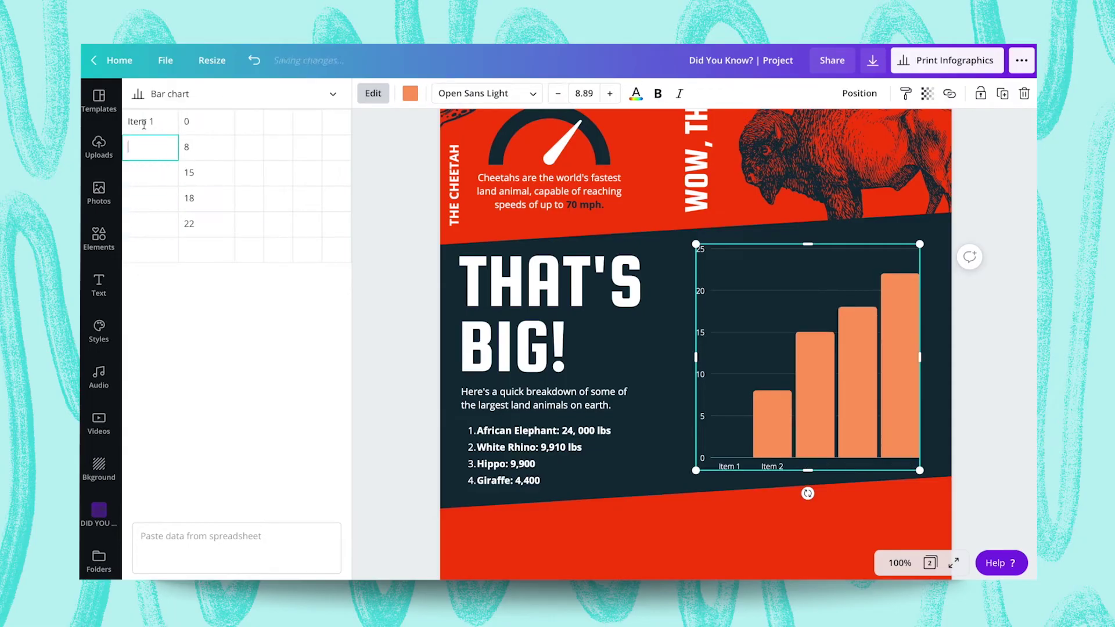
Enter the chart values 24000 LBS, 9,910, 9,900 and 4,400, and clear the fifth value
{"action": "left_click", "coordinate": [187, 123]}
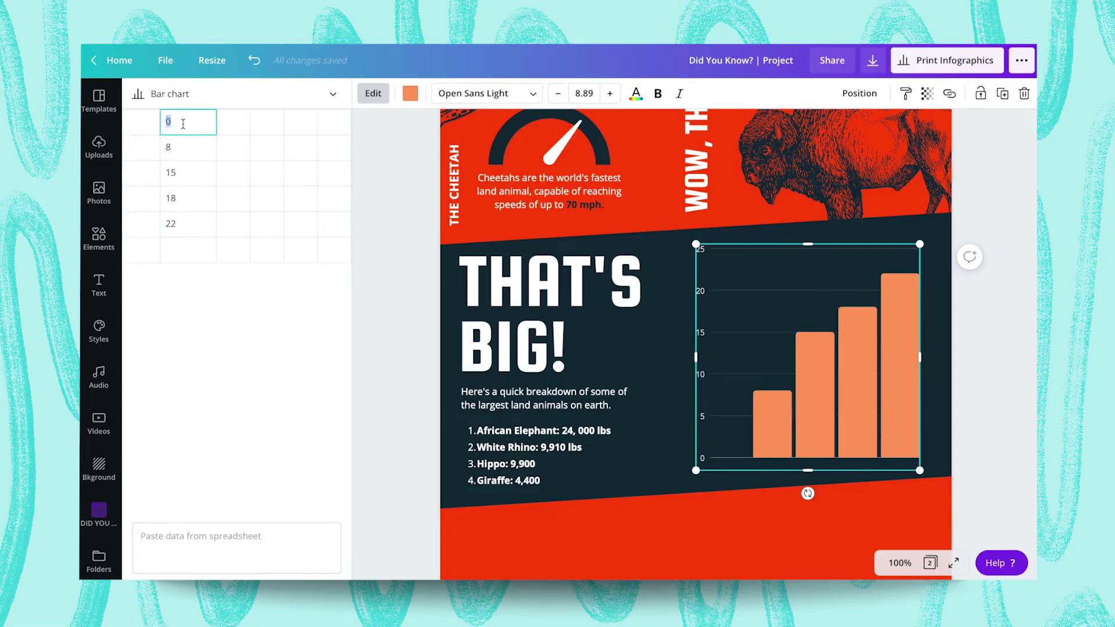
{"action": "type", "text": "24000 LBS"}
{"action": "left_click", "coordinate": [178, 146]}
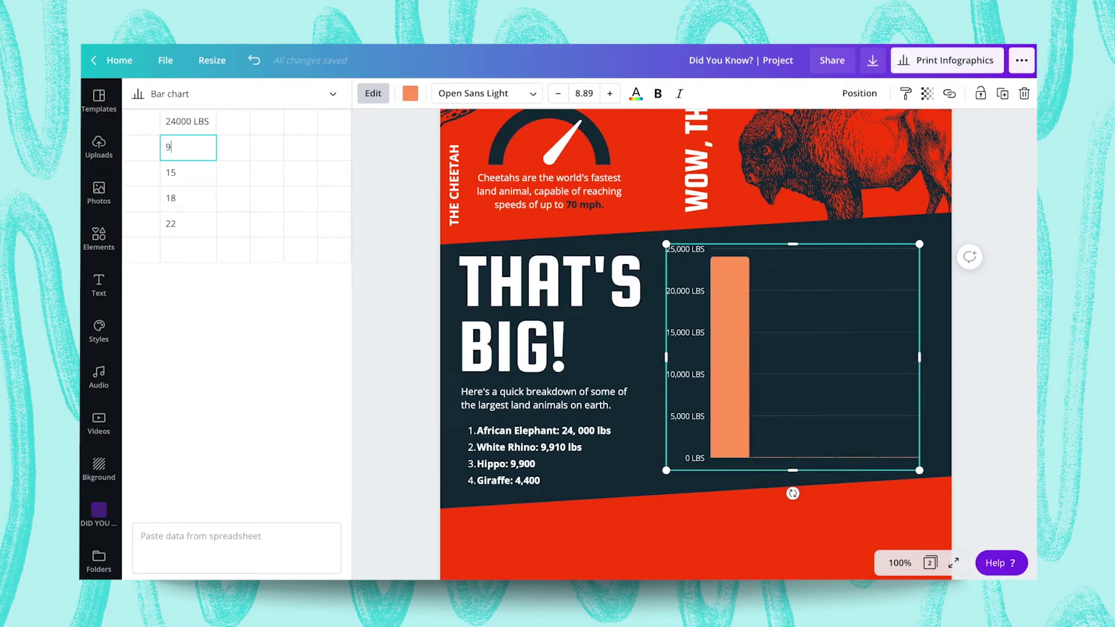
{"action": "type", "text": "9,910"}
{"action": "left_click", "coordinate": [179, 170]}
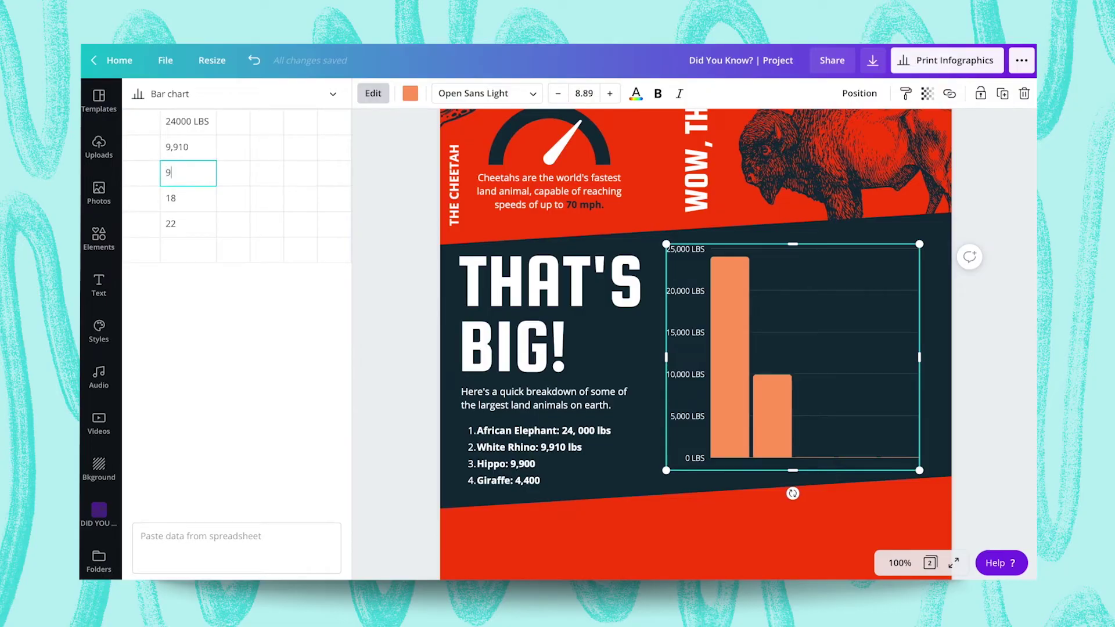
{"action": "left_click", "coordinate": [181, 200]}
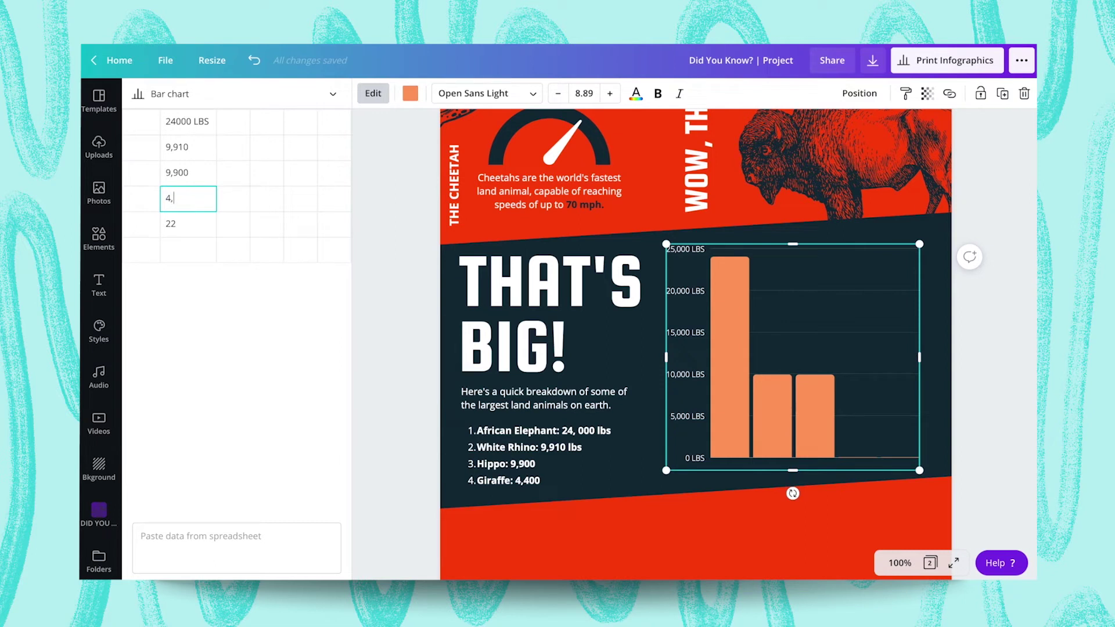
{"action": "left_click", "coordinate": [182, 222]}
{"action": "key", "text": "BackSpace"}
{"action": "left_click", "coordinate": [197, 199]}
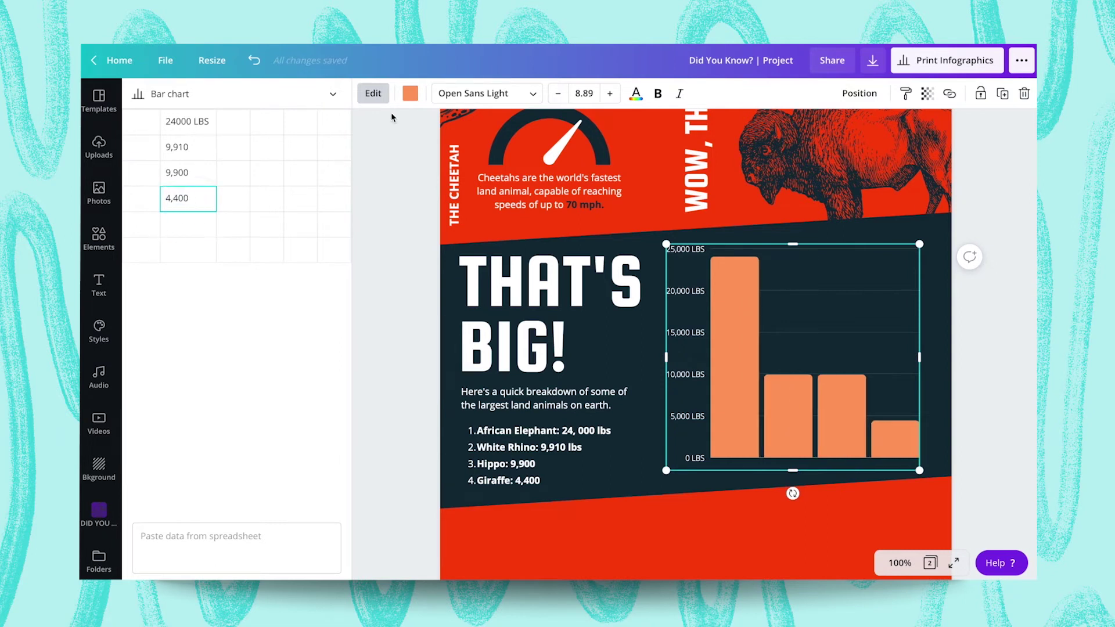
Colour the chart's bars with the document's red
{"action": "left_click", "coordinate": [410, 93]}
{"action": "left_click", "coordinate": [254, 221]}
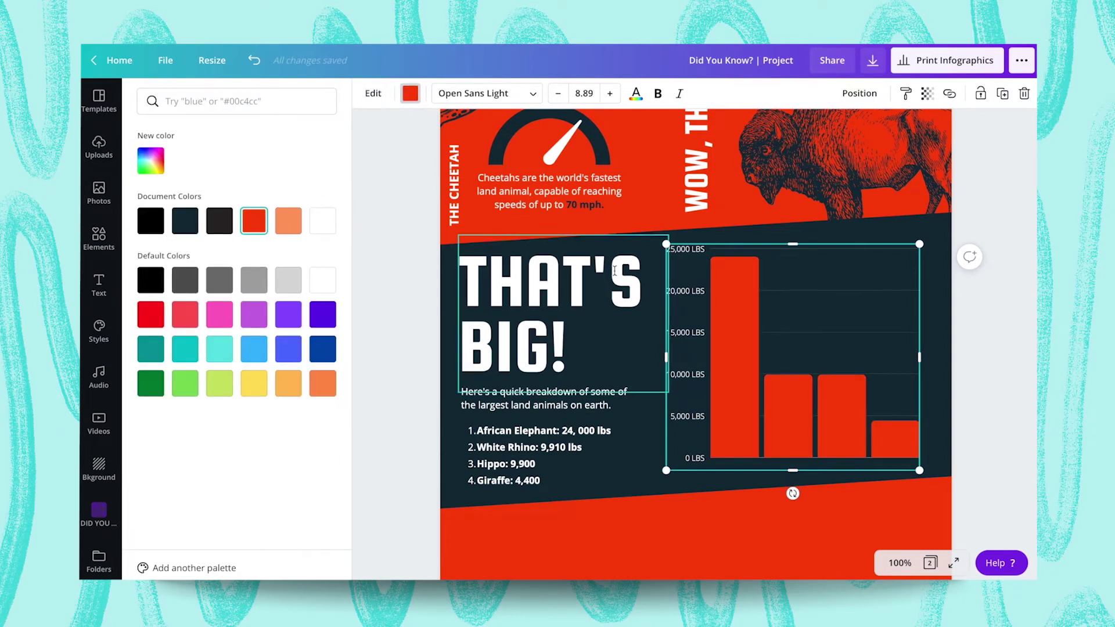
{"action": "left_click", "coordinate": [779, 413]}
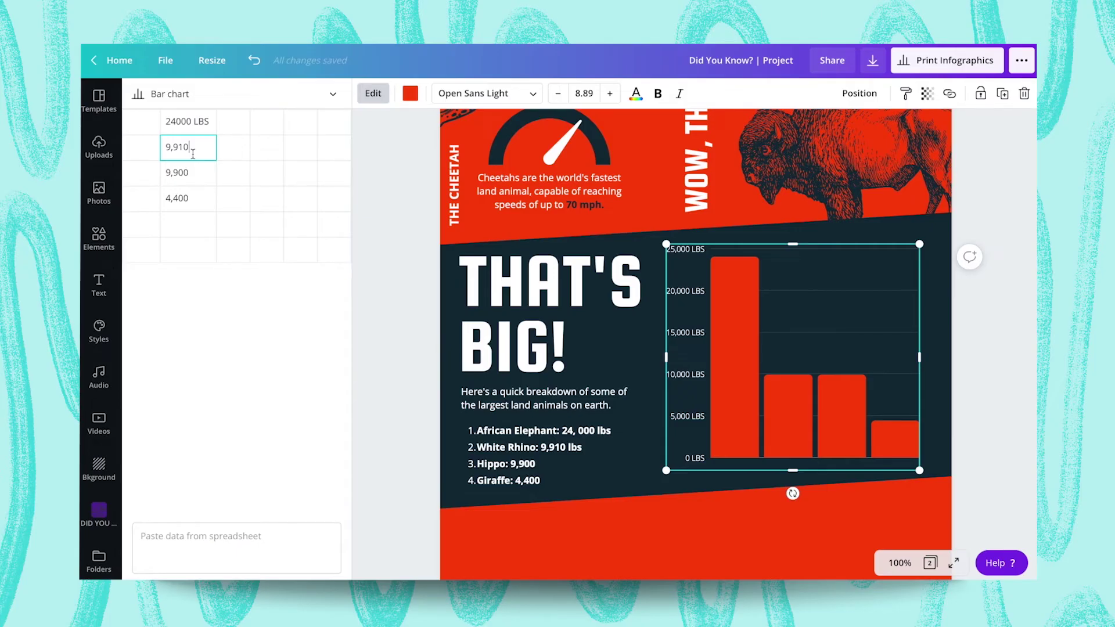
Shrink the bar chart and raise it in the navy section, leaving room beneath the bars for icons
{"action": "left_click_drag", "start_coordinate": [667, 245], "coordinate": [708, 281]}
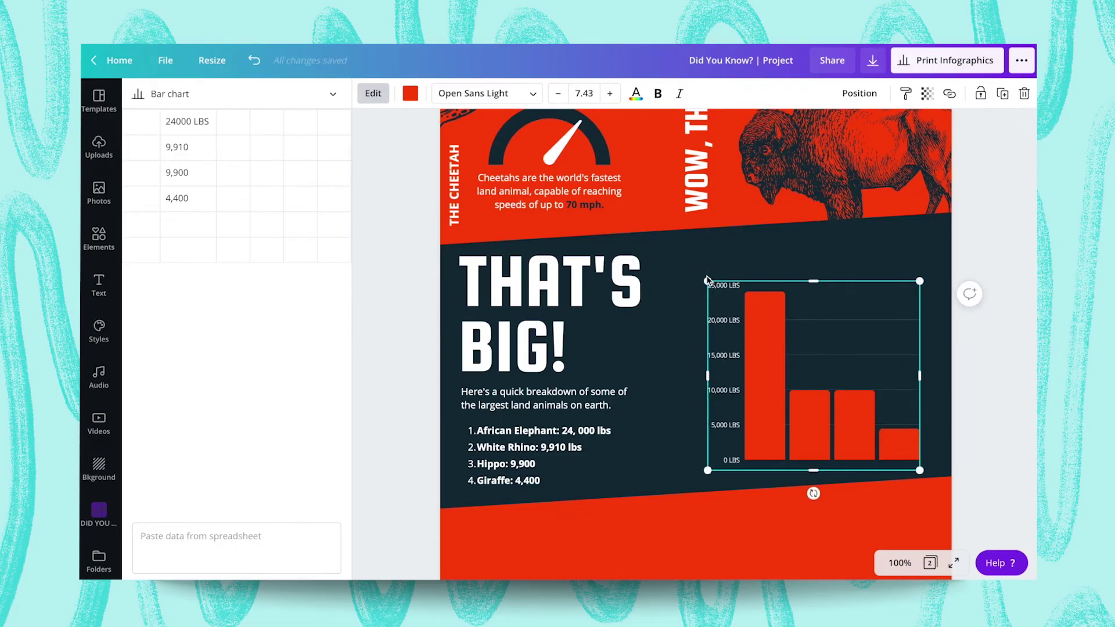
{"action": "left_click_drag", "start_coordinate": [920, 281], "coordinate": [923, 280]}
{"action": "left_click_drag", "start_coordinate": [850, 369], "coordinate": [847, 343]}
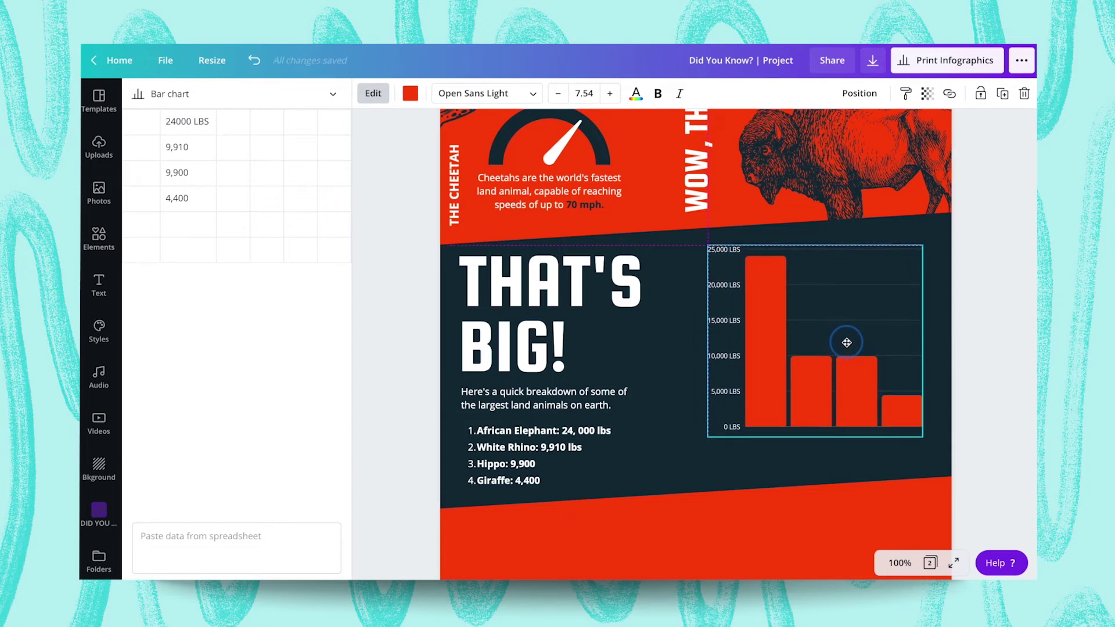
{"action": "left_click", "coordinate": [877, 465]}
Add the hippo silhouette from the project folder, colour it white, flip it horizontally and place it small beneath the third bar
{"action": "left_click", "coordinate": [99, 515]}
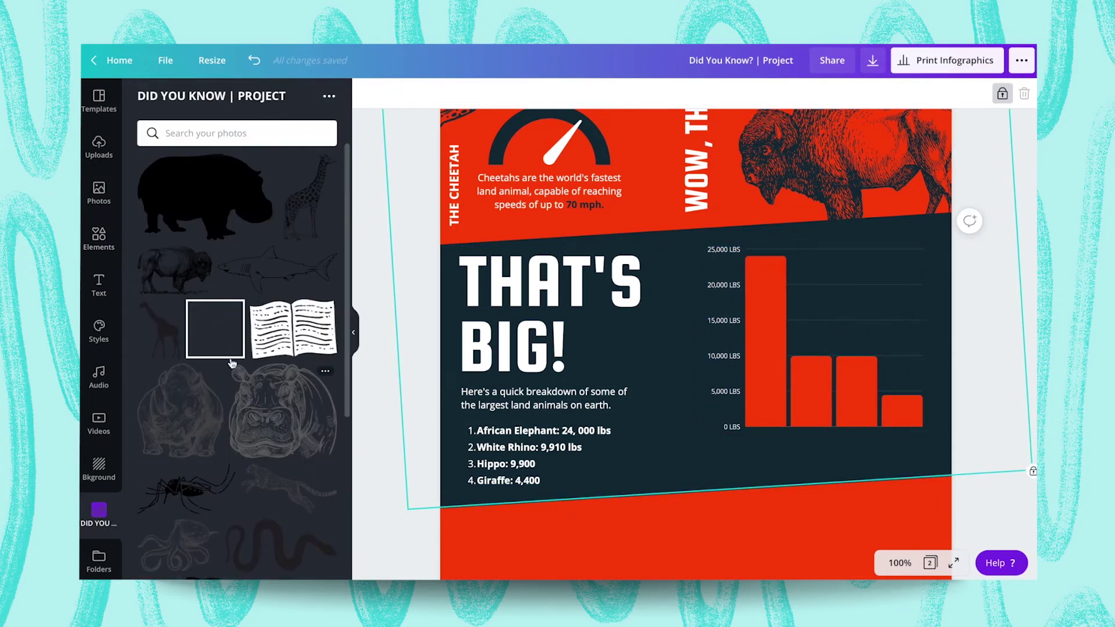
{"action": "left_click_drag", "start_coordinate": [210, 205], "coordinate": [718, 375]}
{"action": "left_click", "coordinate": [367, 93]}
{"action": "left_click", "coordinate": [288, 221]}
{"action": "left_click", "coordinate": [442, 93]}
{"action": "left_click", "coordinate": [457, 126]}
{"action": "left_click_drag", "start_coordinate": [823, 453], "coordinate": [868, 447]}
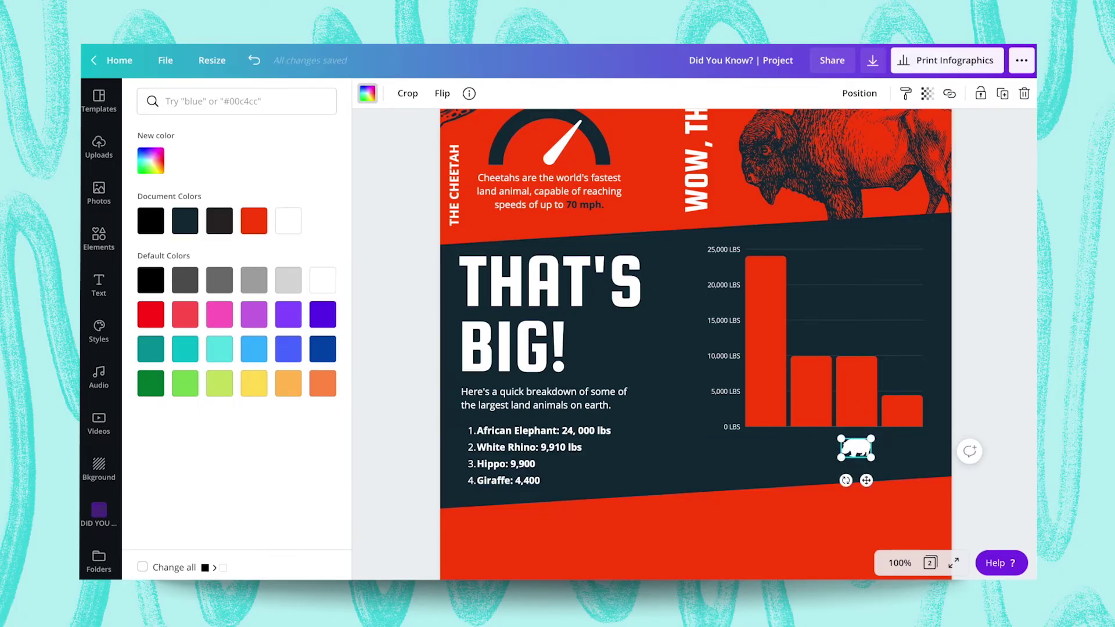
Add the elephant silhouette from the project folder, colour it white and place it at icon size beneath the first bar
{"action": "left_click", "coordinate": [98, 514]}
{"action": "scroll", "coordinate": [226, 298], "scroll_direction": "down", "scroll_amount": 4}
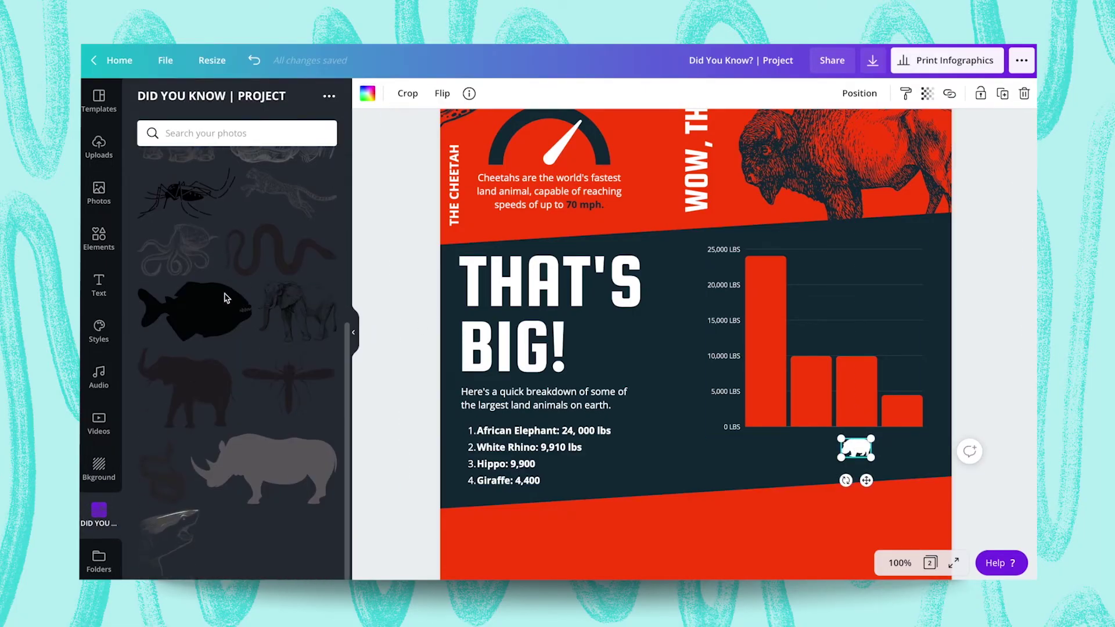
{"action": "left_click", "coordinate": [175, 394]}
{"action": "left_click_drag", "start_coordinate": [764, 118], "coordinate": [764, 439]}
{"action": "left_click_drag", "start_coordinate": [799, 329], "coordinate": [668, 436]}
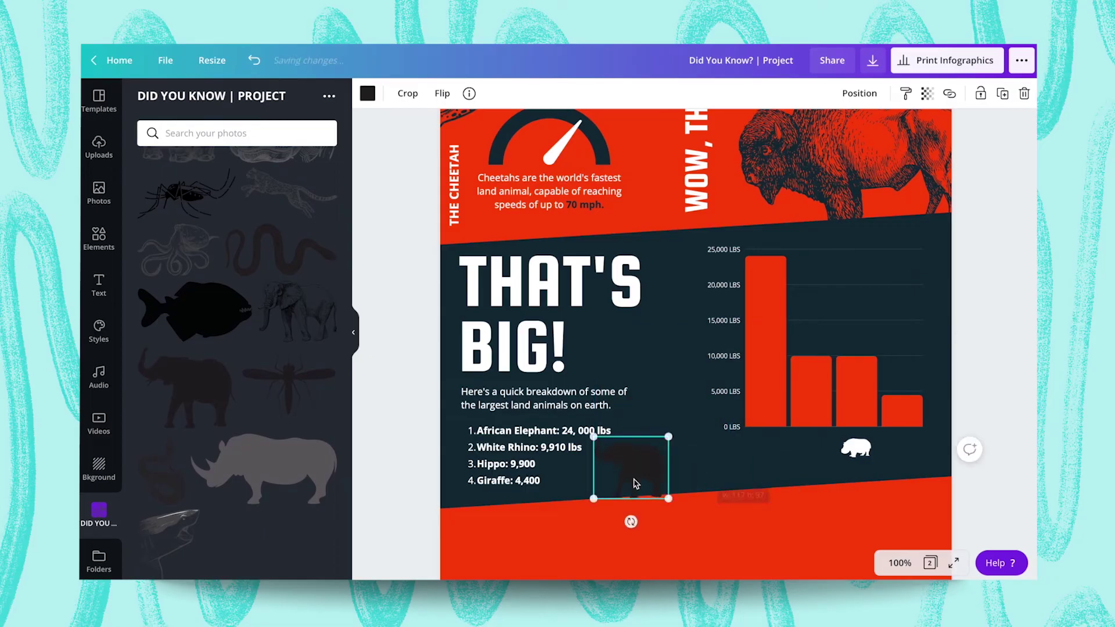
{"action": "left_click_drag", "start_coordinate": [635, 483], "coordinate": [686, 473]}
{"action": "left_click", "coordinate": [363, 99]}
{"action": "left_click", "coordinate": [321, 222]}
{"action": "left_click_drag", "start_coordinate": [644, 427], "coordinate": [757, 452]}
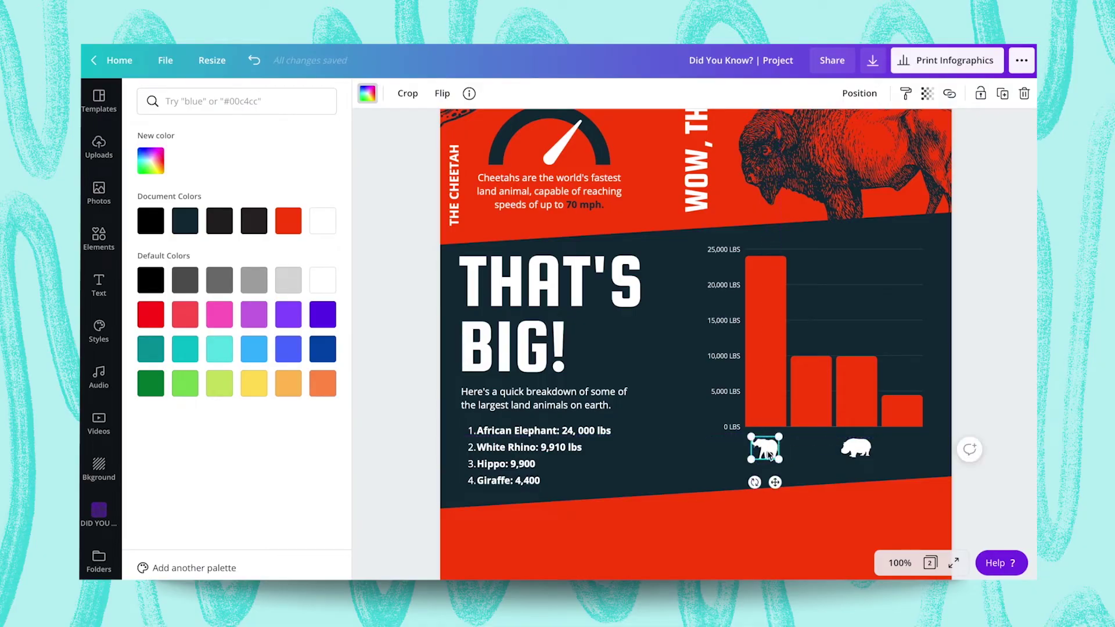
Add the rhino silhouette from the project folder, colour it white and place it at icon size beneath the second bar
{"action": "left_click", "coordinate": [97, 509]}
{"action": "left_click", "coordinate": [278, 464]}
{"action": "left_click_drag", "start_coordinate": [694, 129], "coordinate": [744, 415]}
{"action": "left_click_drag", "start_coordinate": [642, 331], "coordinate": [826, 407]}
{"action": "left_click", "coordinate": [367, 93]}
{"action": "left_click", "coordinate": [322, 220]}
{"action": "left_click_drag", "start_coordinate": [817, 424], "coordinate": [827, 445]}
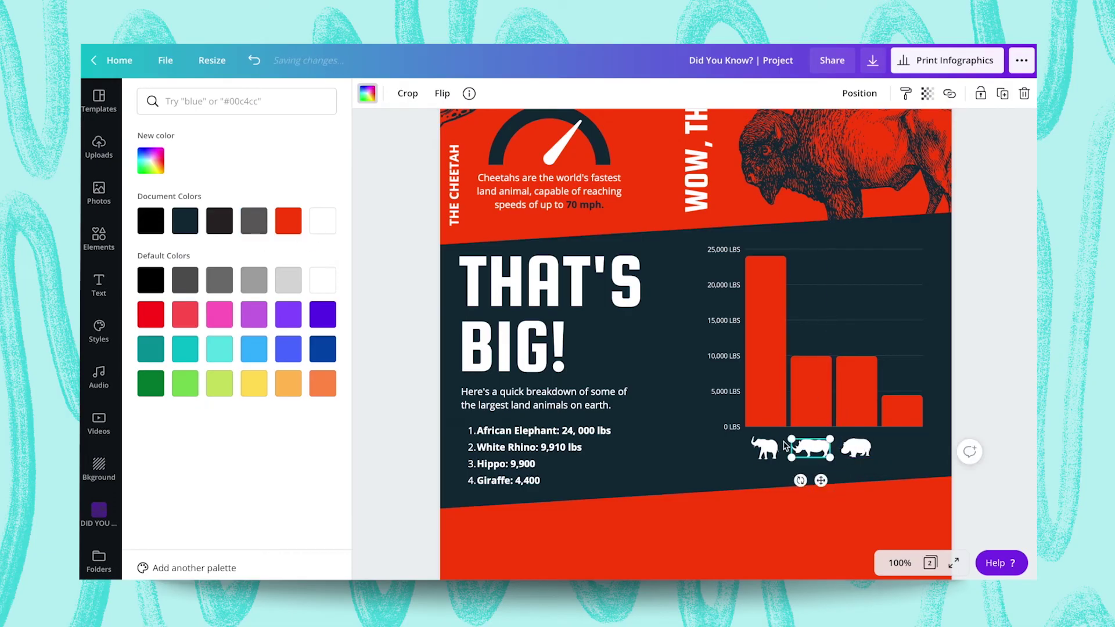
Fine-tune the hippo and elephant icons so they line up with the rhino beneath the bars
{"action": "left_click", "coordinate": [852, 450]}
{"action": "left_click", "coordinate": [856, 449]}
{"action": "left_click", "coordinate": [765, 448]}
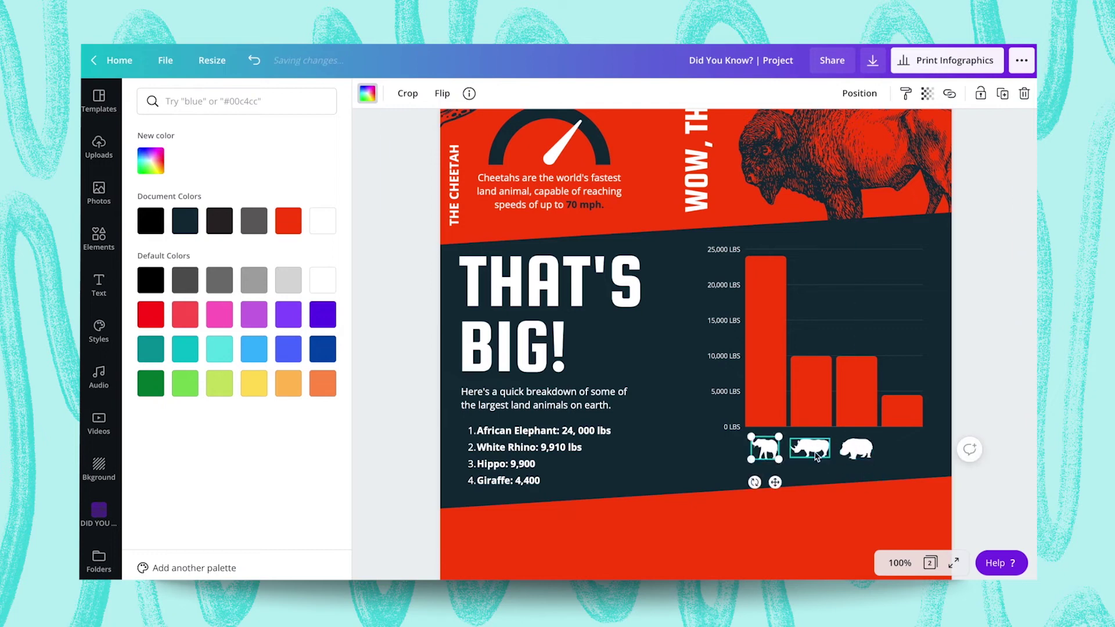
{"action": "left_click", "coordinate": [928, 467]}
{"action": "left_click", "coordinate": [851, 456]}
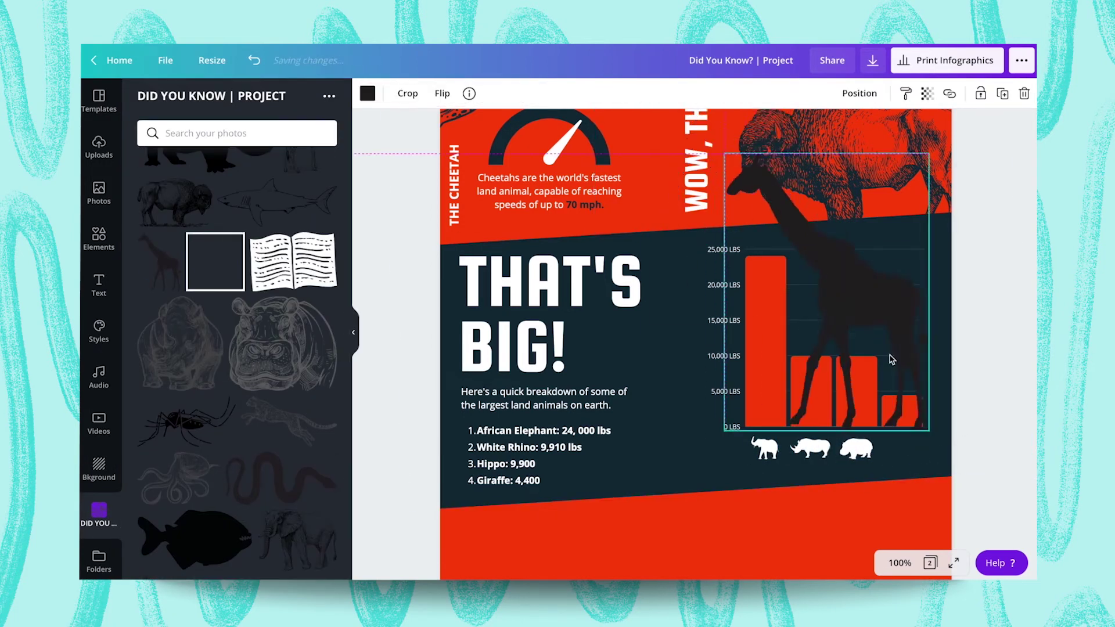
Place the giraffe silhouette from the project folder as a small white icon at the fourth bar, overlapping its base
{"action": "left_click_drag", "start_coordinate": [792, 323], "coordinate": [934, 404]}
{"action": "left_click", "coordinate": [930, 378]}
{"action": "left_click", "coordinate": [861, 449]}
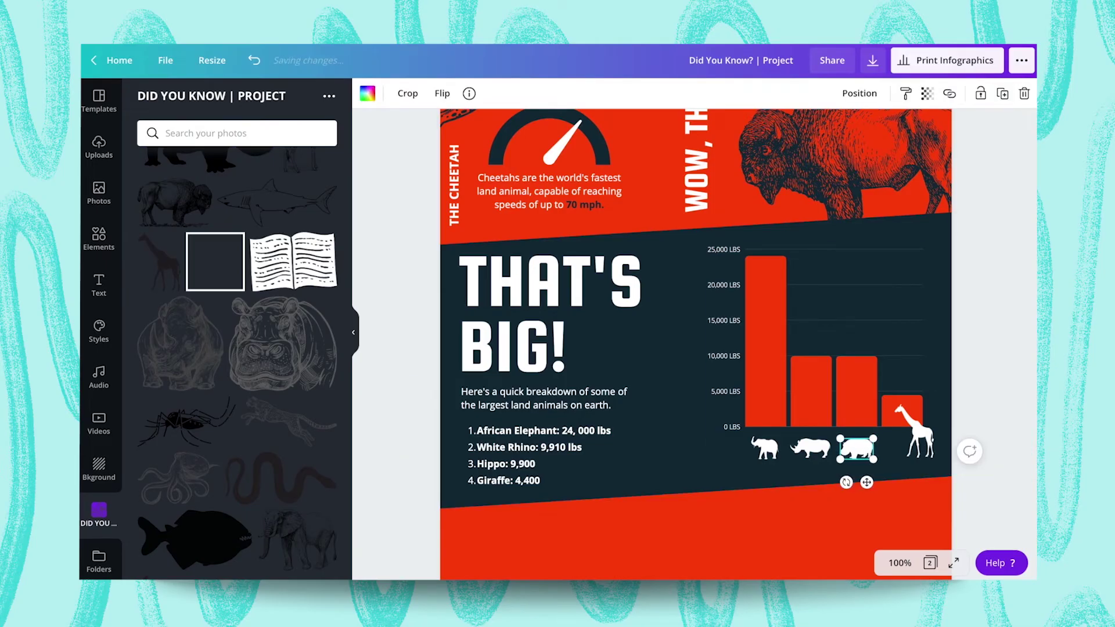
{"action": "left_click", "coordinate": [721, 465]}
Add the detailed giraffe illustration from the project folder, shrink it, place it between the weight list and chart, and colour it red
{"action": "scroll", "coordinate": [721, 464], "scroll_direction": "up", "scroll_amount": 1}
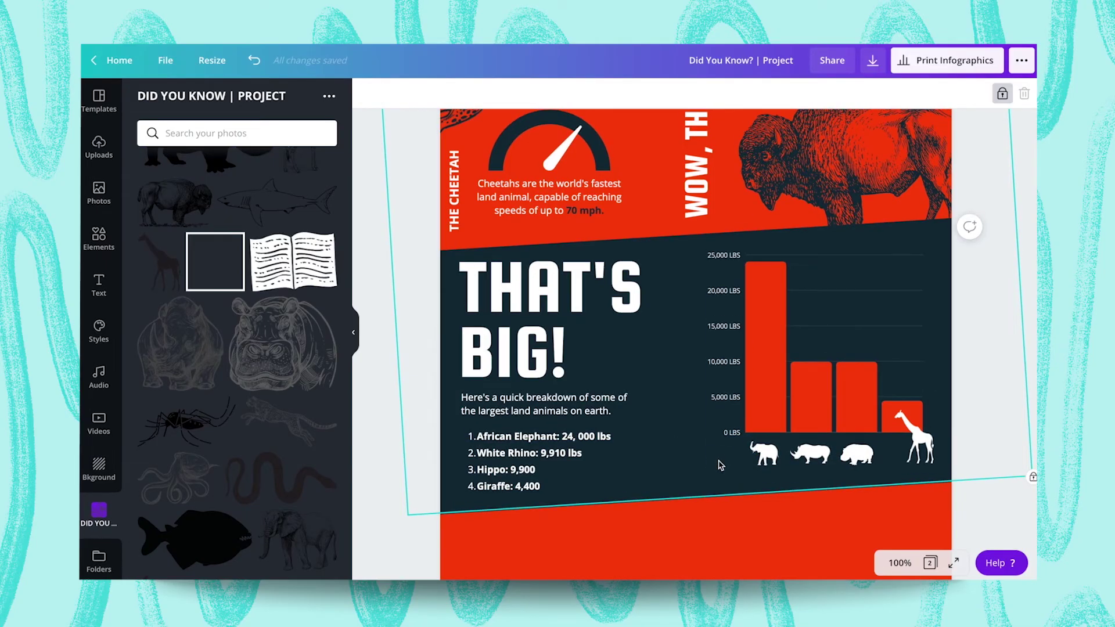
{"action": "scroll", "coordinate": [233, 331], "scroll_direction": "up", "scroll_amount": 2}
{"action": "left_click", "coordinate": [304, 209]}
{"action": "left_click_drag", "start_coordinate": [706, 168], "coordinate": [627, 478]}
{"action": "left_click_drag", "start_coordinate": [750, 311], "coordinate": [712, 366]}
{"action": "mouse_move", "coordinate": [675, 437]}
{"action": "left_mouse_down"}
{"action": "mouse_move", "coordinate": [682, 418]}
{"action": "mouse_move", "coordinate": [685, 431]}
{"action": "left_mouse_up"}
{"action": "left_click", "coordinate": [367, 93]}
{"action": "left_click", "coordinate": [254, 220]}
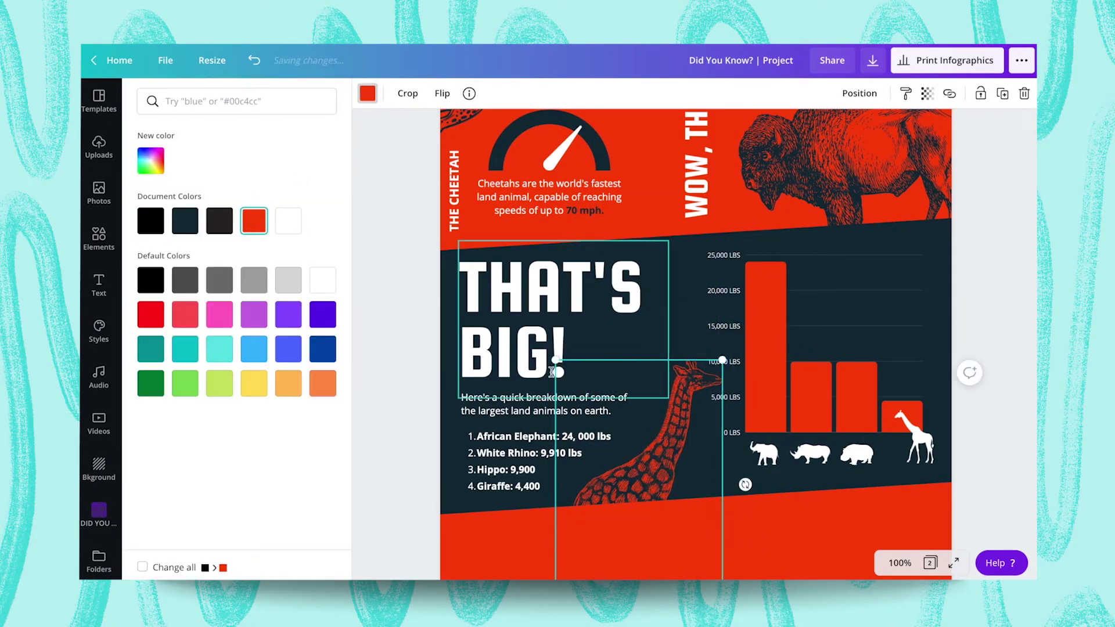
Crop off the lower part of the red giraffe illustration just below the navy section's edge
{"action": "scroll", "coordinate": [639, 348], "scroll_direction": "down", "scroll_amount": 2}
{"action": "left_click", "coordinate": [407, 93]}
{"action": "left_click_drag", "start_coordinate": [720, 543], "coordinate": [733, 465]}
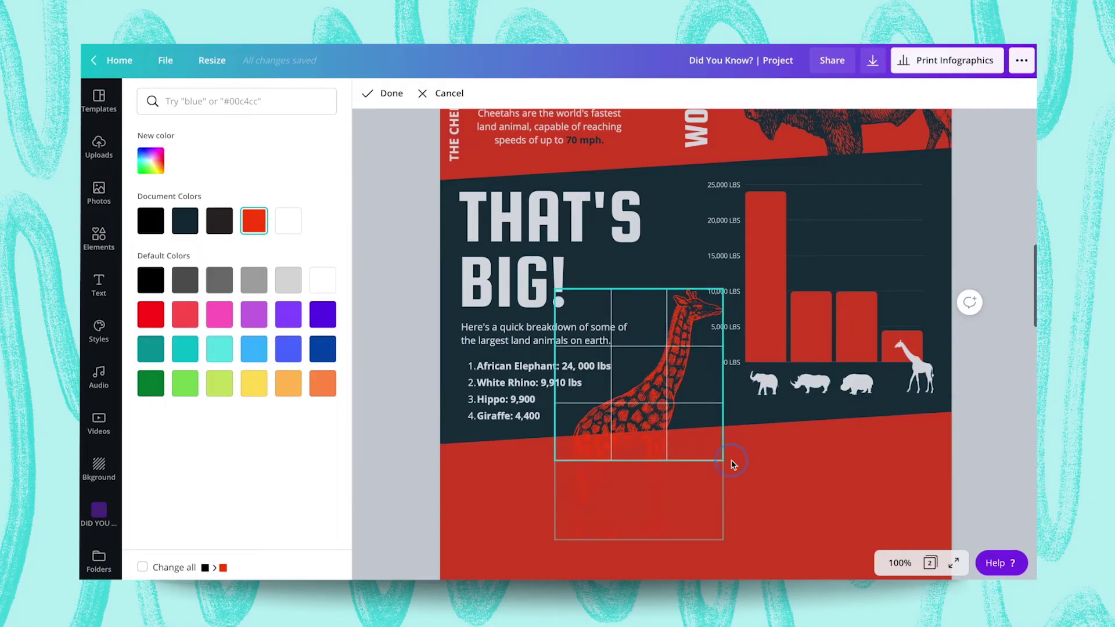
{"action": "left_click", "coordinate": [795, 461]}
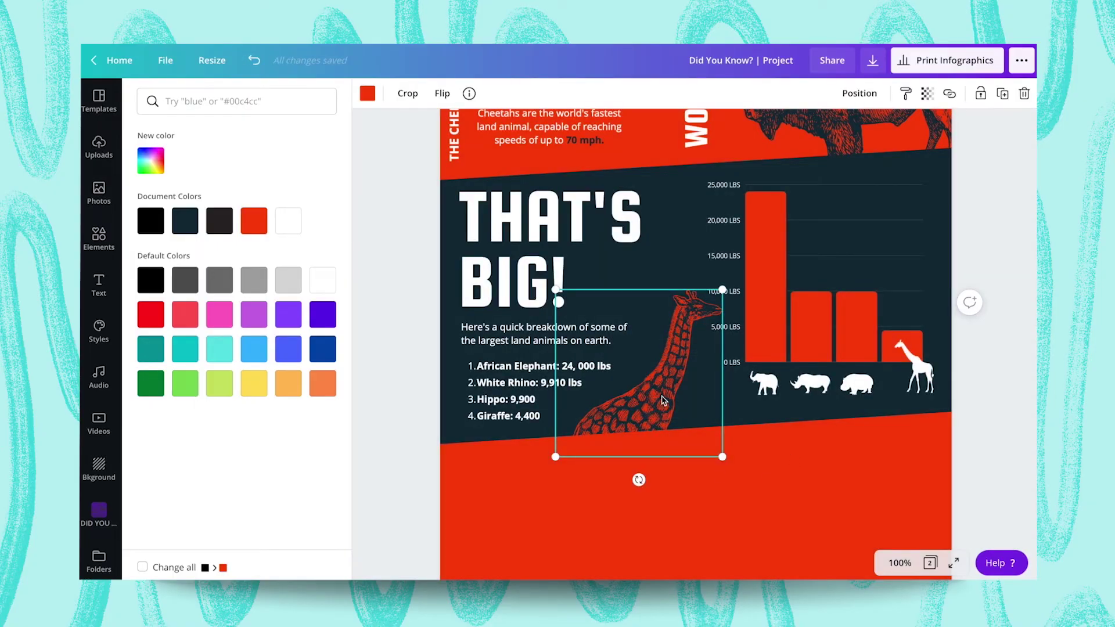
Shrink the red giraffe illustration and extend its crop downward to include more of its legs
{"action": "left_click_drag", "start_coordinate": [665, 370], "coordinate": [662, 368]}
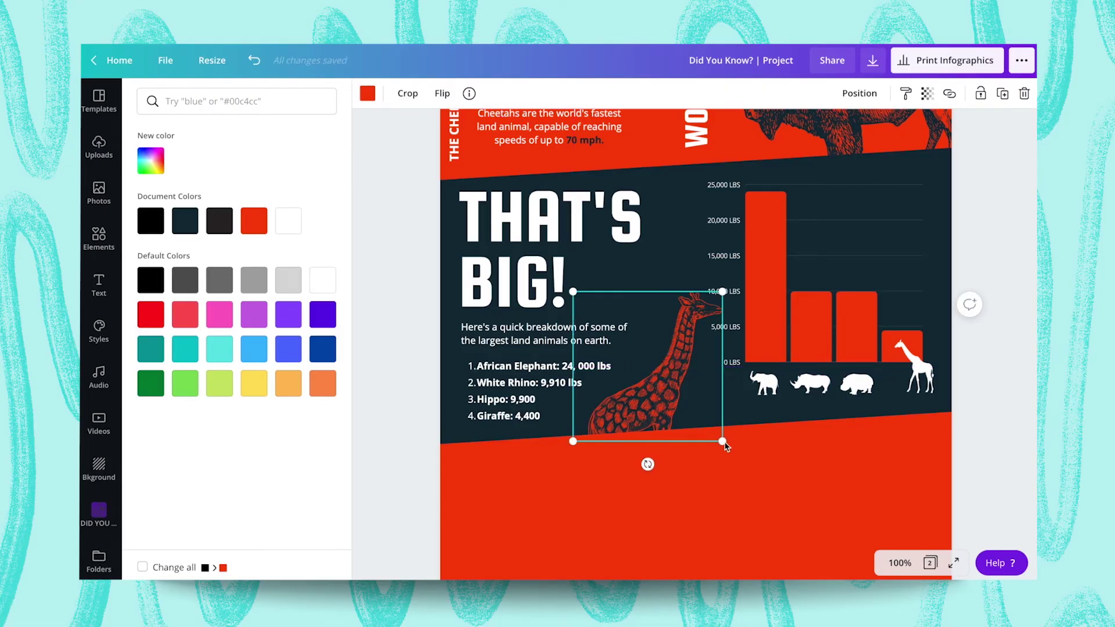
{"action": "double_click", "coordinate": [656, 411]}
{"action": "left_click_drag", "start_coordinate": [723, 442], "coordinate": [731, 468]}
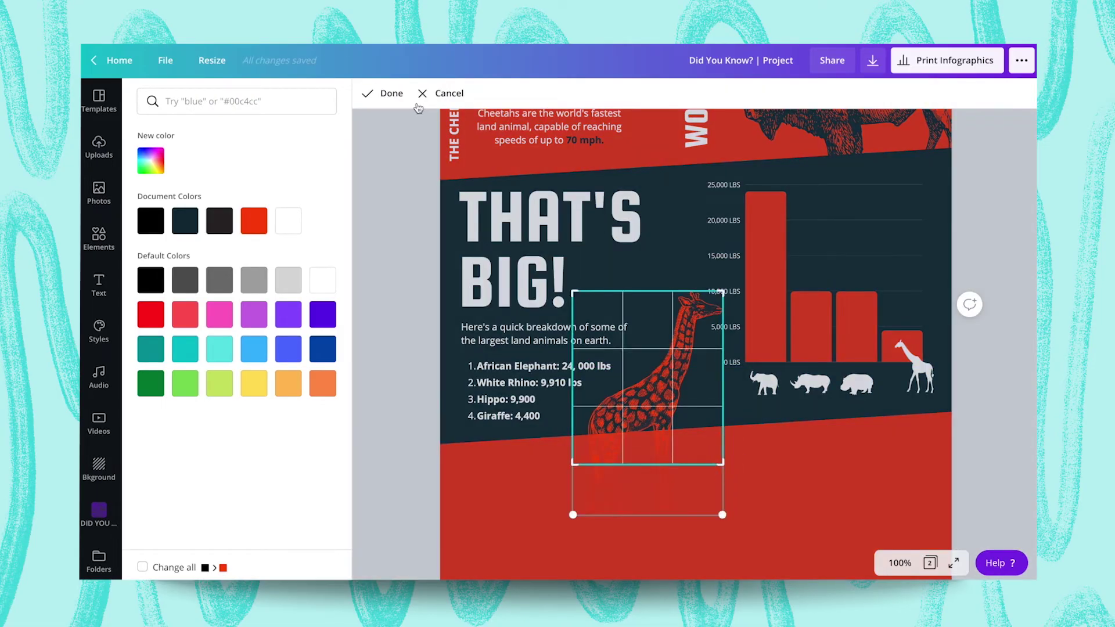
{"action": "left_click", "coordinate": [386, 94]}
Shrink the red giraffe a little more and nudge it left, away from the chart's axis labels
{"action": "left_click_drag", "start_coordinate": [574, 291], "coordinate": [585, 298]}
{"action": "left_click", "coordinate": [773, 492]}
{"action": "left_click_drag", "start_coordinate": [666, 410], "coordinate": [665, 410]}
{"action": "key", "text": "Left"}
{"action": "key", "text": "Left"}
{"action": "key", "text": "Left"}
{"action": "key", "text": "Left"}
{"action": "key", "text": "Left"}
{"action": "key", "text": "Left"}
{"action": "key", "text": "Left"}
{"action": "key", "text": "Left"}
{"action": "key", "text": "Left"}
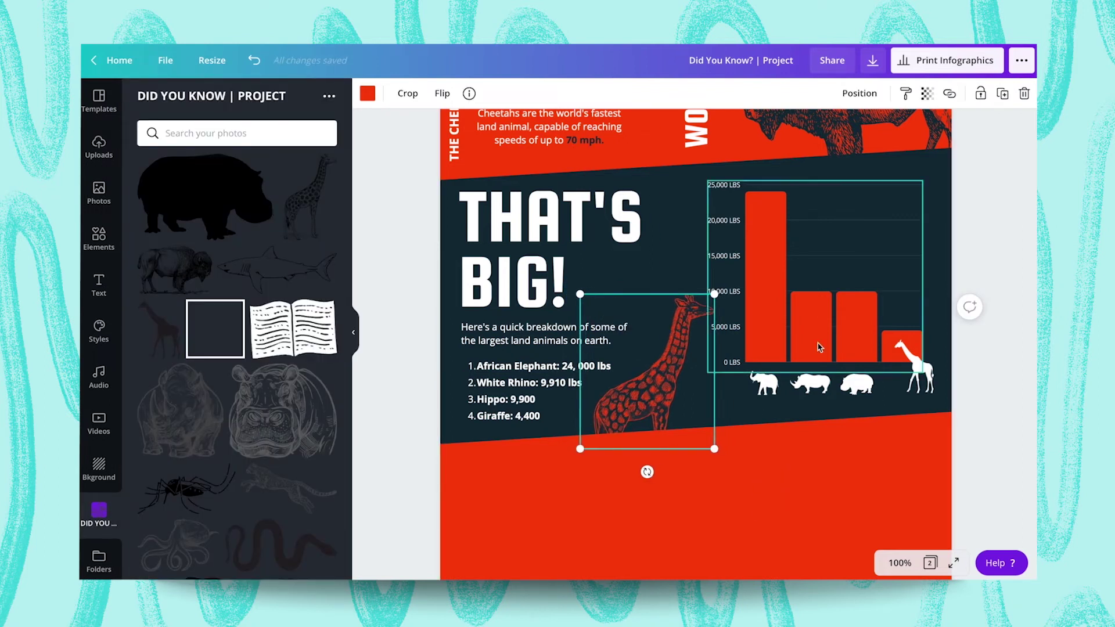
Nudge the weight bar chart together with its row of animal pictograms slightly to the left
{"action": "left_click", "coordinate": [835, 349]}
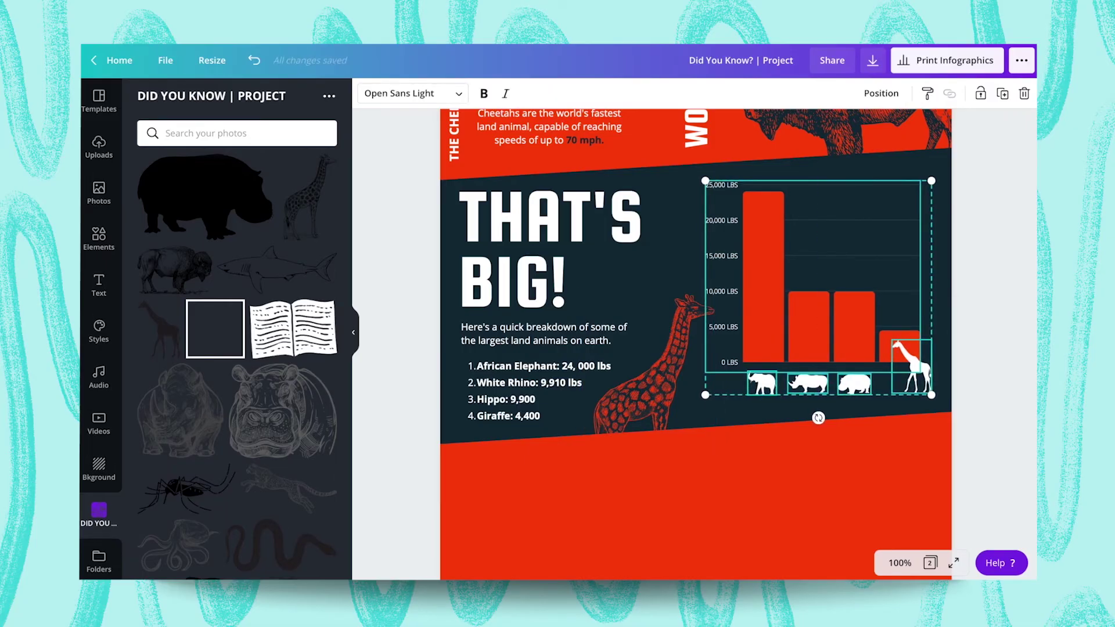
{"action": "key", "text": "Left"}
{"action": "key", "text": "Left"}
{"action": "key", "text": "Left"}
{"action": "key", "text": "Left"}
{"action": "key", "text": "Left"}
{"action": "key", "text": "Left"}
{"action": "key", "text": "Left"}
{"action": "key", "text": "Left"}
Nudge the red giraffe illustration slightly to the left, then deselect it
{"action": "left_click", "coordinate": [657, 396]}
{"action": "key", "text": "Left"}
{"action": "key", "text": "Left"}
{"action": "key", "text": "Left"}
{"action": "key", "text": "Left"}
{"action": "key", "text": "Left"}
{"action": "key", "text": "Left"}
{"action": "key", "text": "Left"}
{"action": "key", "text": "Left"}
{"action": "key", "text": "Left"}
{"action": "key", "text": "Left"}
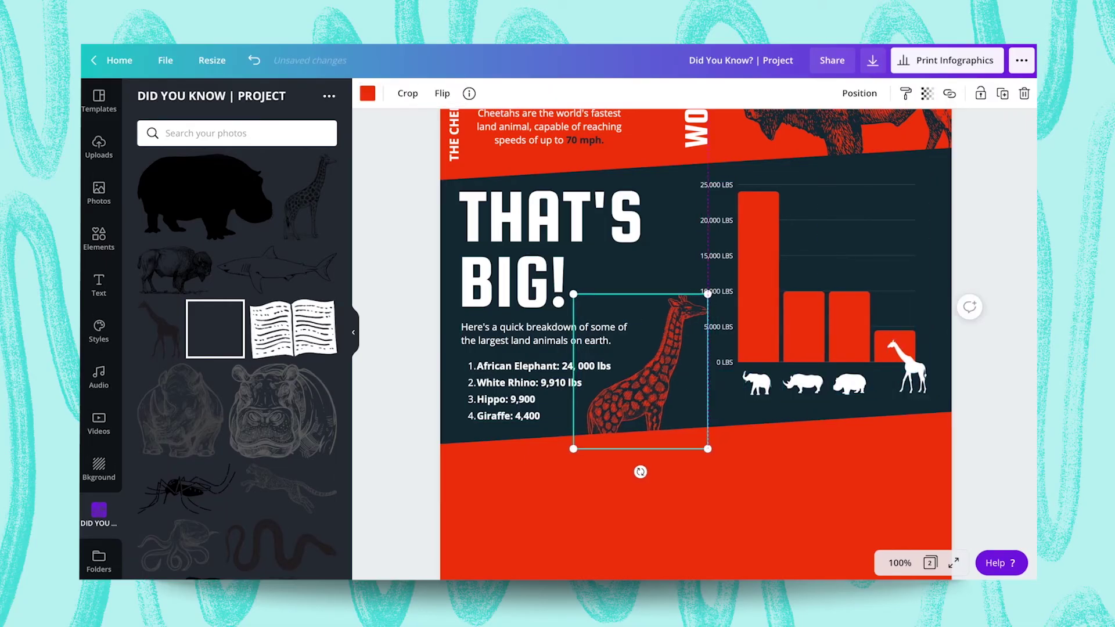
{"action": "left_click", "coordinate": [836, 435]}
Add the hippo face illustration at the navy section's left edge, colour it red and send it behind the THAT'S BIG! heading
{"action": "scroll", "coordinate": [838, 439], "scroll_direction": "up", "scroll_amount": 1}
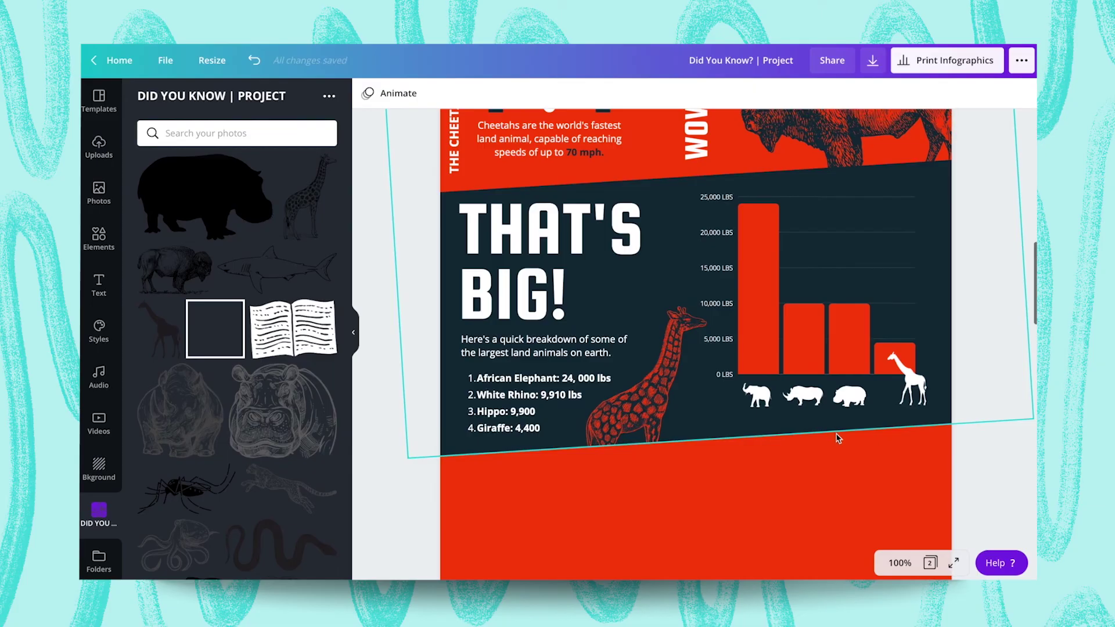
{"action": "mouse_move", "coordinate": [281, 413]}
{"action": "left_mouse_down"}
{"action": "mouse_move", "coordinate": [796, 120]}
{"action": "mouse_move", "coordinate": [640, 348]}
{"action": "mouse_move", "coordinate": [660, 383]}
{"action": "mouse_move", "coordinate": [466, 312]}
{"action": "left_mouse_up"}
{"action": "left_click", "coordinate": [367, 93]}
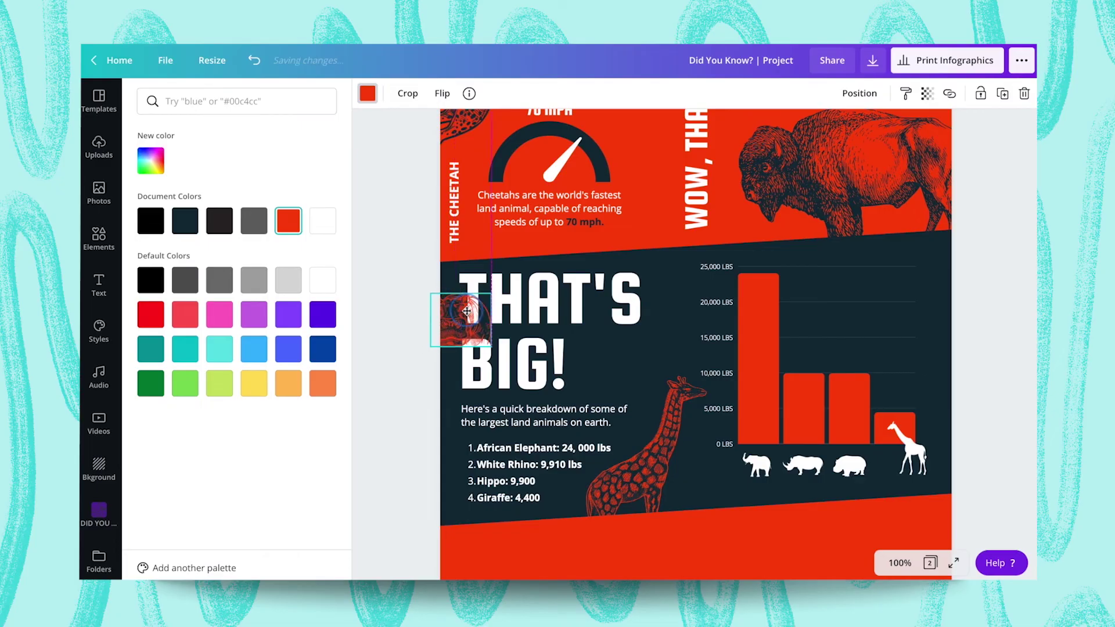
{"action": "left_click", "coordinate": [865, 95]}
{"action": "left_click", "coordinate": [831, 130]}
{"action": "left_click", "coordinate": [645, 359]}
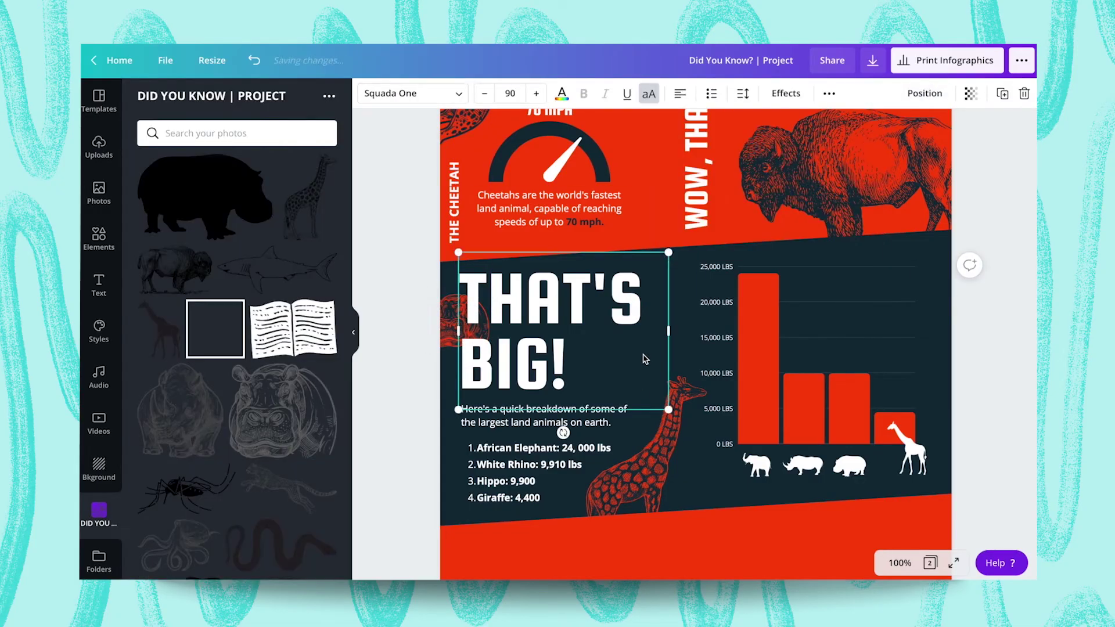
Add the rhino illustration from the project folder beside the word BIG! and colour it red
{"action": "mouse_move", "coordinate": [186, 421]}
{"action": "left_mouse_down"}
{"action": "mouse_move", "coordinate": [738, 175]}
{"action": "mouse_move", "coordinate": [709, 372]}
{"action": "mouse_move", "coordinate": [647, 434]}
{"action": "mouse_move", "coordinate": [642, 363]}
{"action": "left_mouse_up"}
{"action": "left_click", "coordinate": [368, 93]}
{"action": "left_click", "coordinate": [288, 220]}
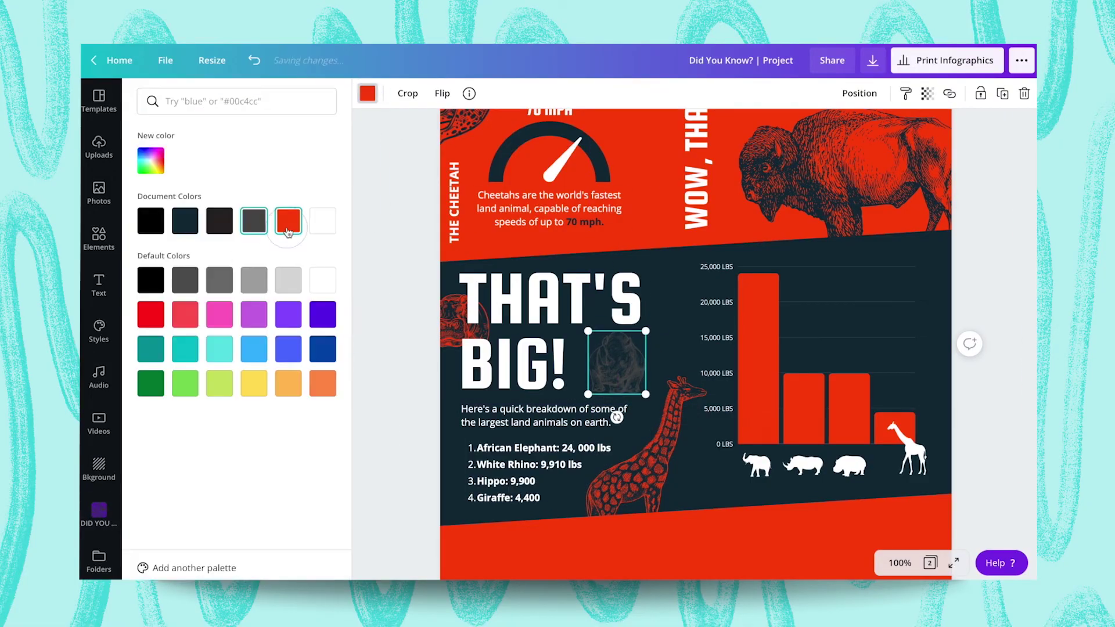
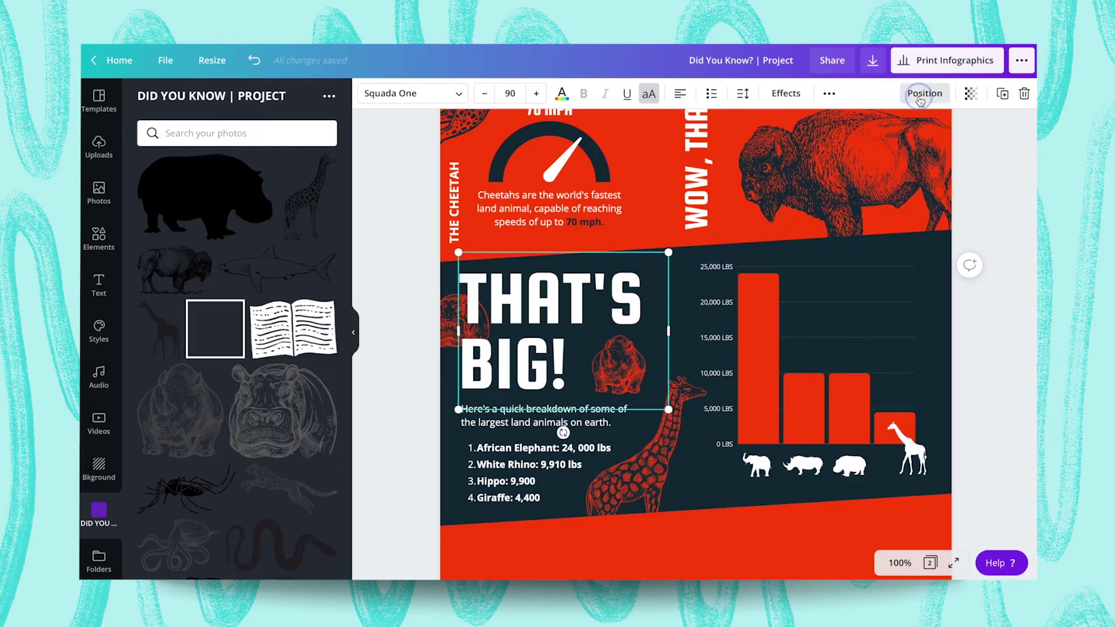
Send the THAT'S BIG! heading and the hippo face backward in the stacking order, and nudge the rhino slightly left
{"action": "left_click", "coordinate": [924, 93]}
{"action": "left_click", "coordinate": [892, 133]}
{"action": "left_click", "coordinate": [617, 363]}
{"action": "left_click", "coordinate": [860, 94]}
{"action": "left_click", "coordinate": [459, 319]}
{"action": "left_click", "coordinate": [860, 94]}
{"action": "left_click", "coordinate": [826, 132]}
{"action": "left_click", "coordinate": [619, 374]}
{"action": "left_click_drag", "start_coordinate": [620, 374], "coordinate": [615, 375]}
{"action": "left_click", "coordinate": [656, 360]}
{"action": "left_click", "coordinate": [747, 333]}
Add the detailed elephant illustration from the project folder over the bar chart, shrink it and flip it horizontally
{"action": "scroll", "coordinate": [228, 455], "scroll_direction": "down", "scroll_amount": 3}
{"action": "scroll", "coordinate": [229, 455], "scroll_direction": "up", "scroll_amount": 3}
{"action": "scroll", "coordinate": [228, 455], "scroll_direction": "down", "scroll_amount": 3}
{"action": "left_click_drag", "start_coordinate": [291, 410], "coordinate": [859, 355]}
{"action": "left_click_drag", "start_coordinate": [706, 265], "coordinate": [759, 298]}
{"action": "left_click", "coordinate": [442, 93]}
{"action": "left_click", "coordinate": [459, 120]}
Fit the white-coloured elephant above the chart's shorter bars and send it backward behind the tallest bar
{"action": "left_click_drag", "start_coordinate": [837, 360], "coordinate": [835, 301]}
{"action": "left_click_drag", "start_coordinate": [916, 251], "coordinate": [901, 254]}
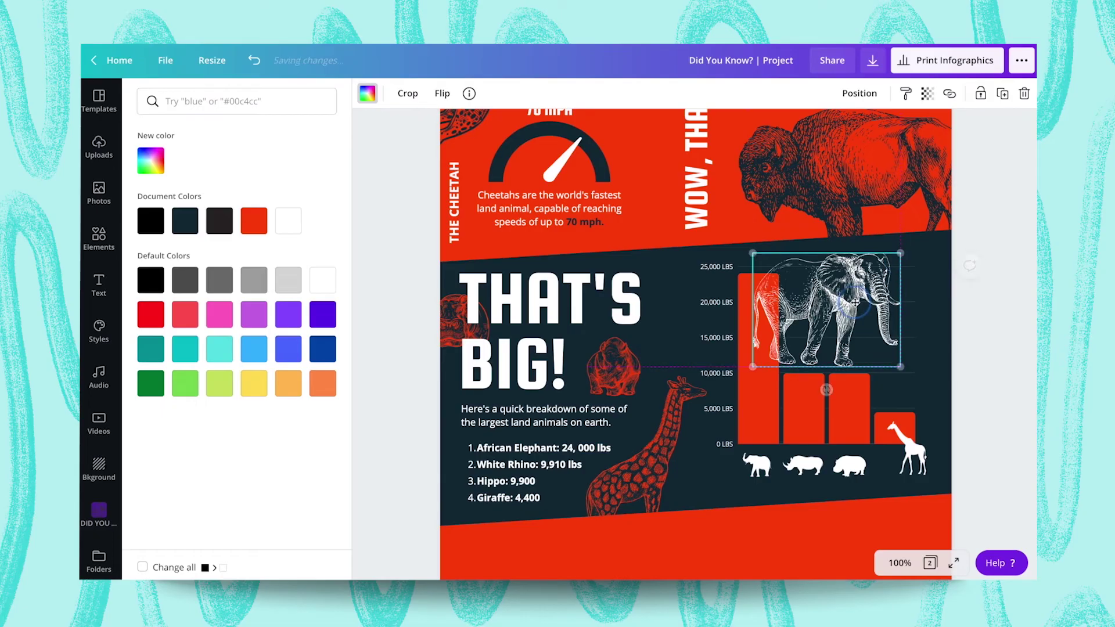
{"action": "left_click_drag", "start_coordinate": [855, 303], "coordinate": [857, 308]}
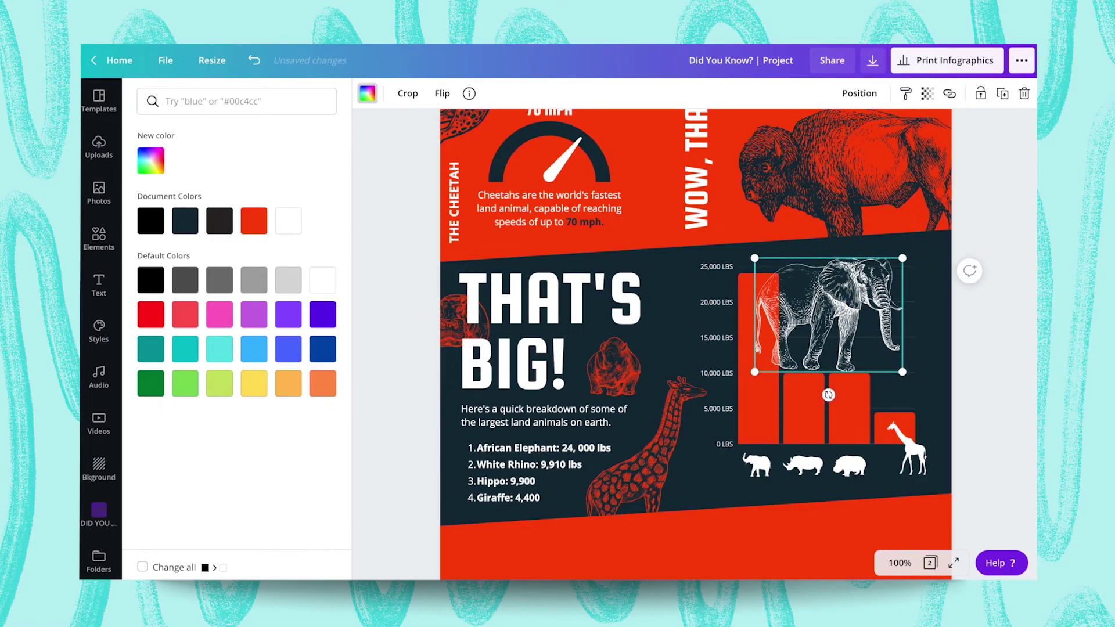
{"action": "left_click", "coordinate": [862, 93]}
{"action": "left_click", "coordinate": [825, 131]}
{"action": "left_click", "coordinate": [949, 346]}
{"action": "left_click", "coordinate": [757, 466]}
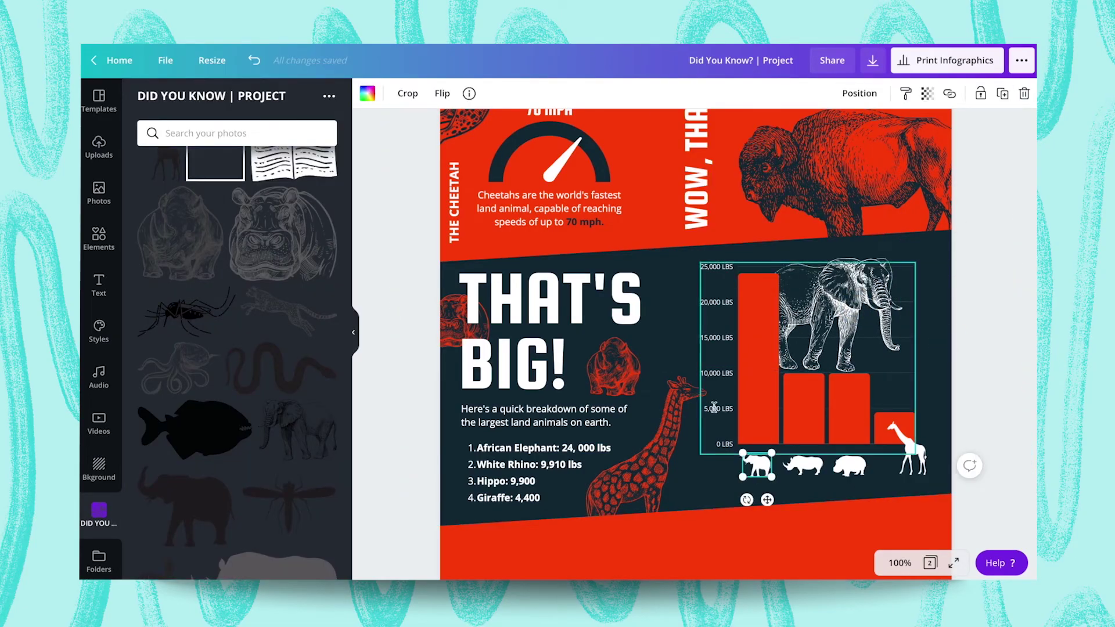
{"action": "left_click", "coordinate": [551, 464]}
{"action": "left_click", "coordinate": [669, 430]}
{"action": "left_click", "coordinate": [546, 340]}
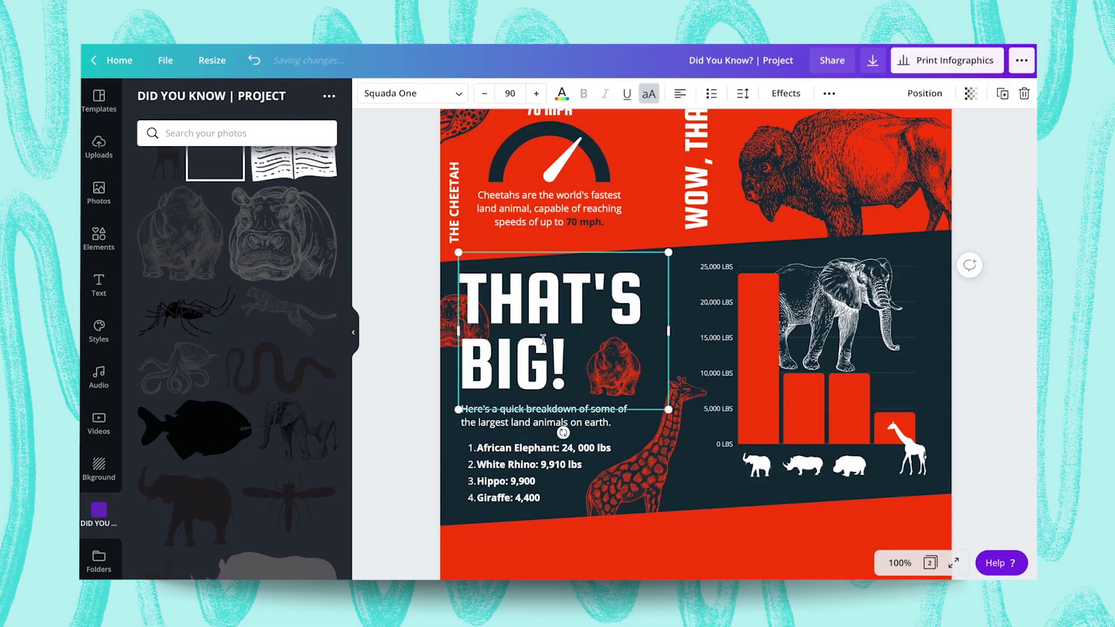
{"action": "left_click", "coordinate": [752, 501]}
Copy the THAT'S LONG python text block from the Project Overview page into the bottom red section of the infographic
{"action": "scroll", "coordinate": [751, 500], "scroll_direction": "down", "scroll_amount": 5}
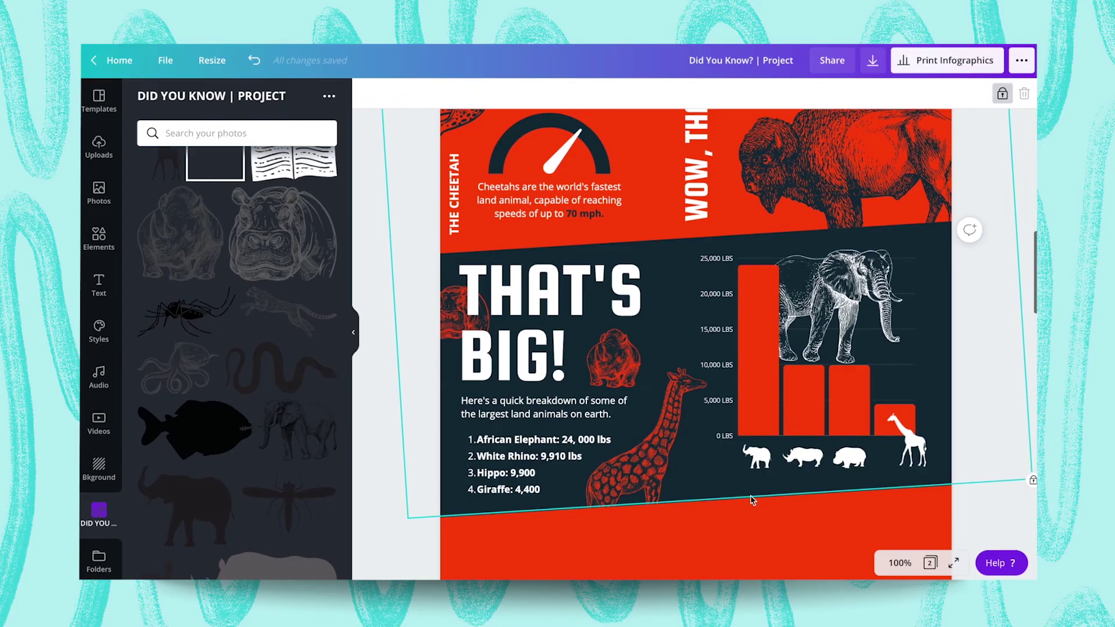
{"action": "left_click", "coordinate": [751, 465]}
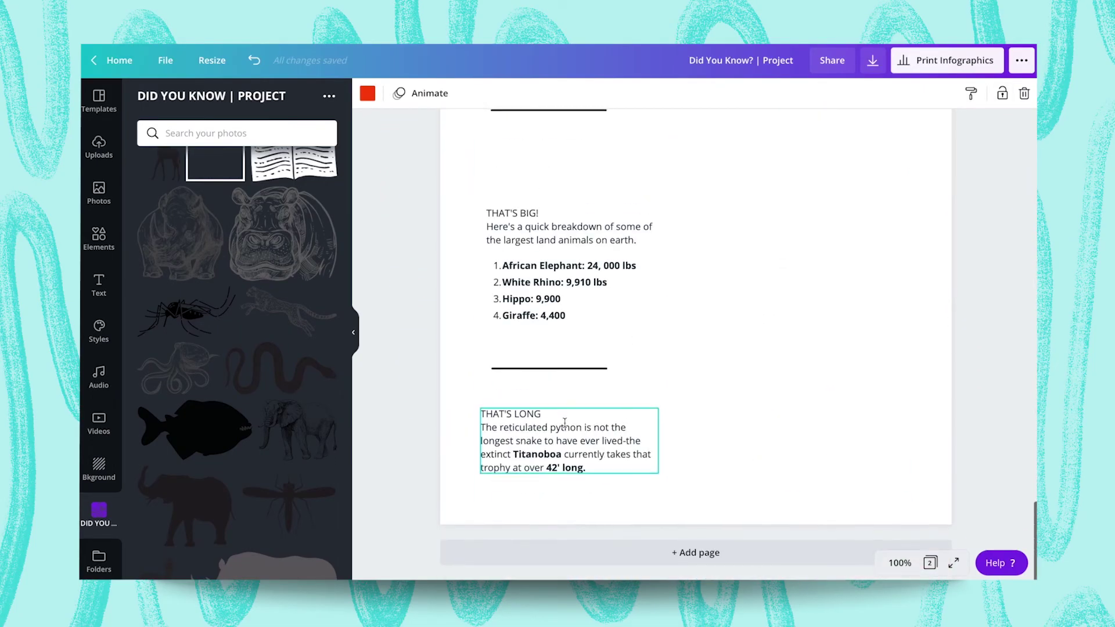
{"action": "scroll", "coordinate": [750, 348], "scroll_direction": "up", "scroll_amount": 4}
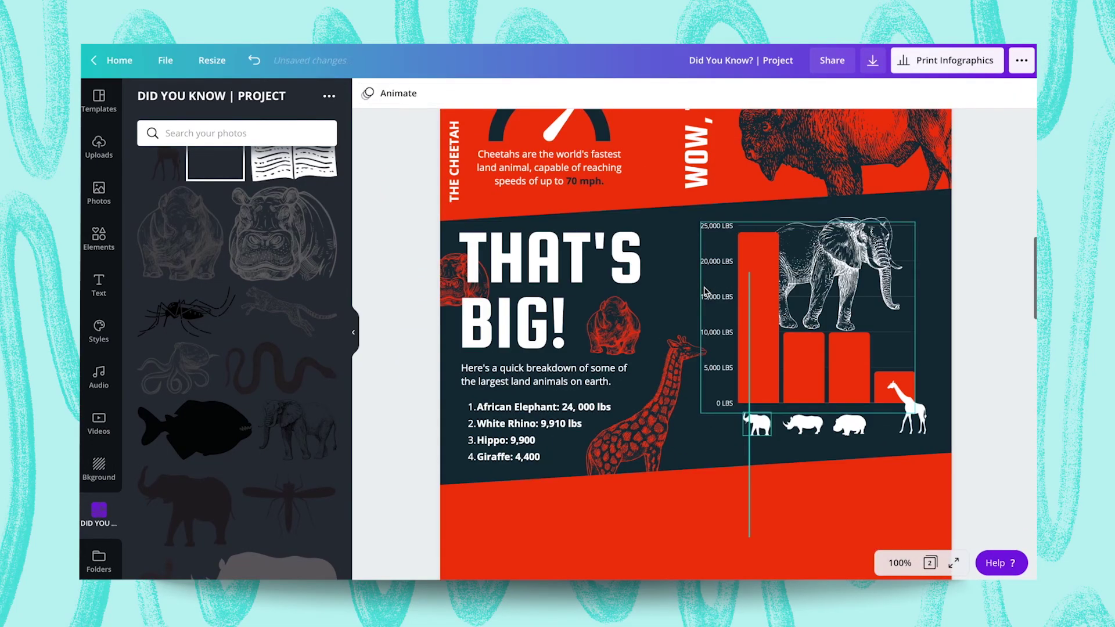
{"action": "type", "text": "THAT'S LONG The reticulated python is not the longest snake to have ever lived-the extinct Titanoboa currently takes that trophy at over 42' long."}
{"action": "scroll", "coordinate": [593, 454], "scroll_direction": "down", "scroll_amount": 1}
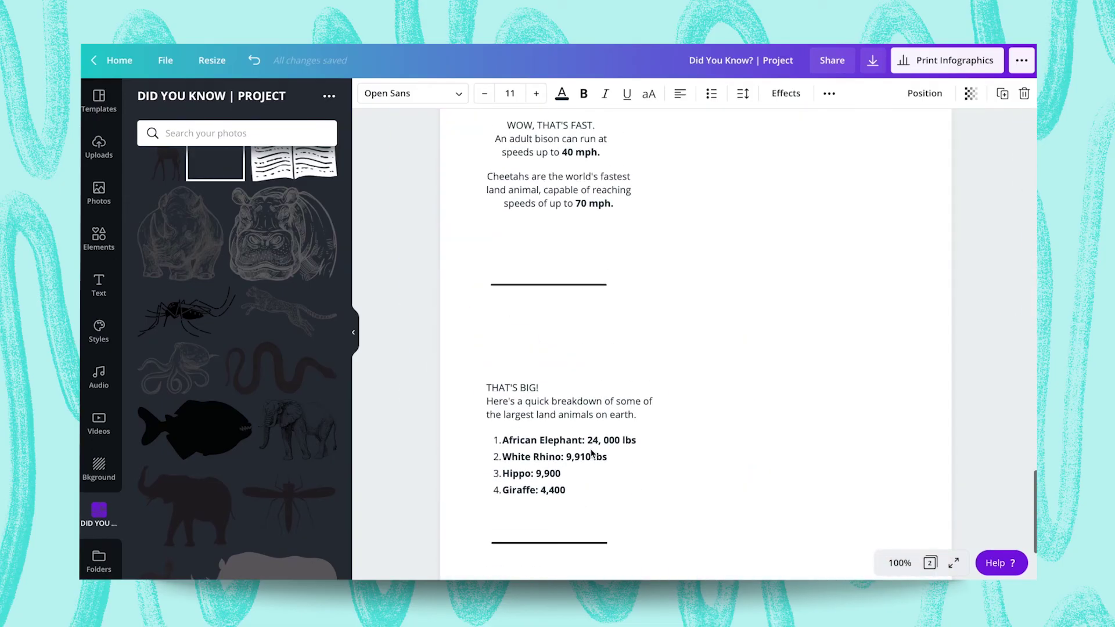
{"action": "scroll", "coordinate": [592, 454], "scroll_direction": "down", "scroll_amount": 10}
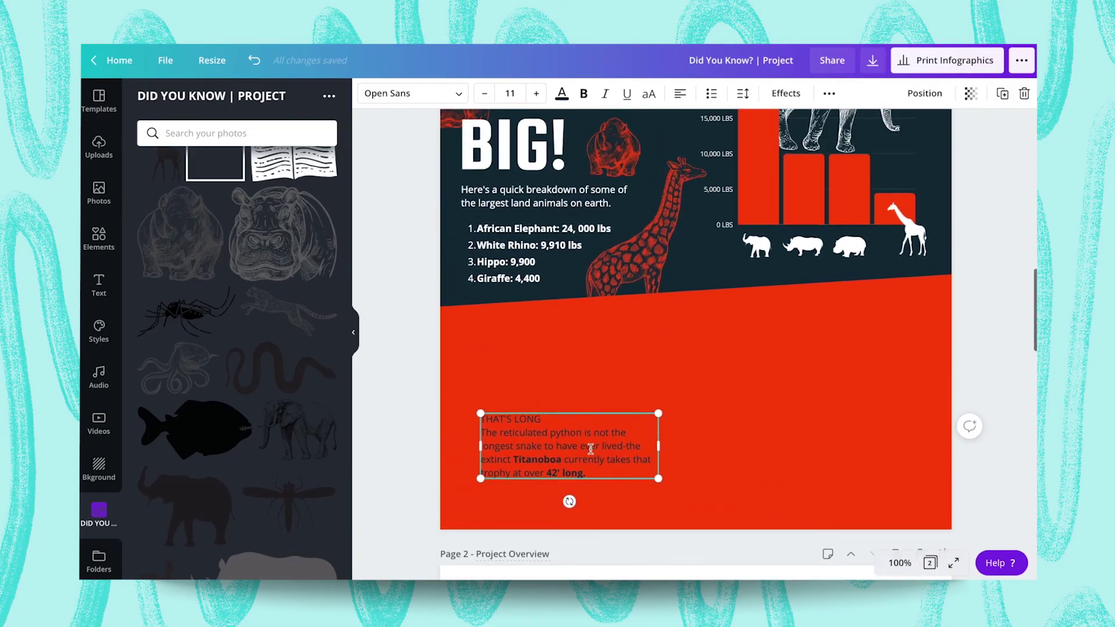
Move the THAT'S LONG text block to the lower right of the red section and colour its text white
{"action": "left_click_drag", "start_coordinate": [567, 445], "coordinate": [814, 480]}
{"action": "left_click", "coordinate": [561, 94]}
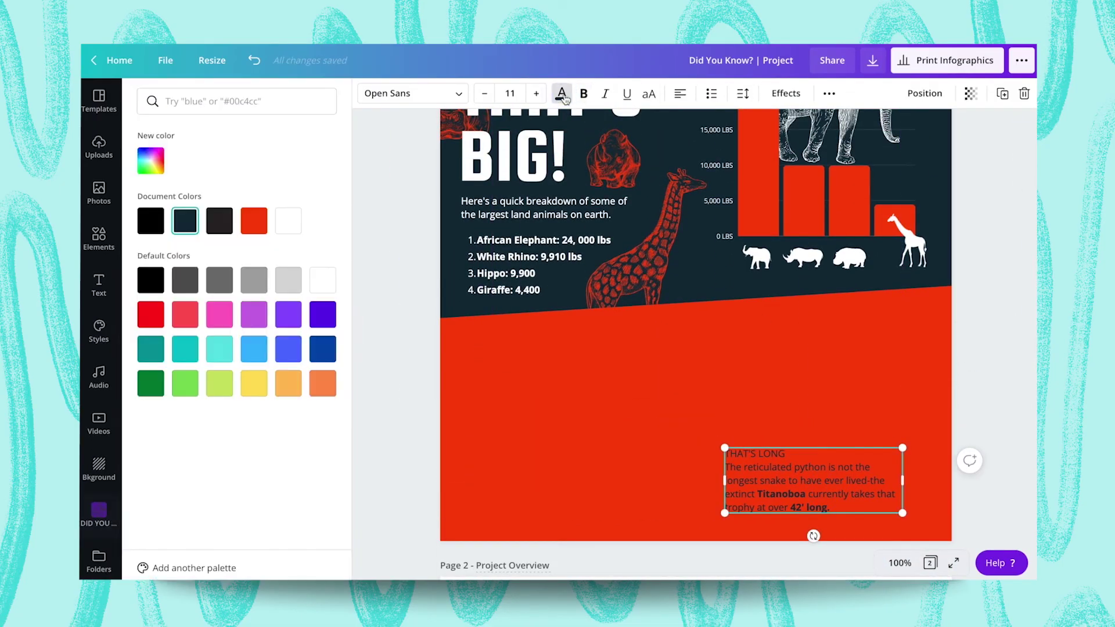
{"action": "left_click", "coordinate": [288, 219]}
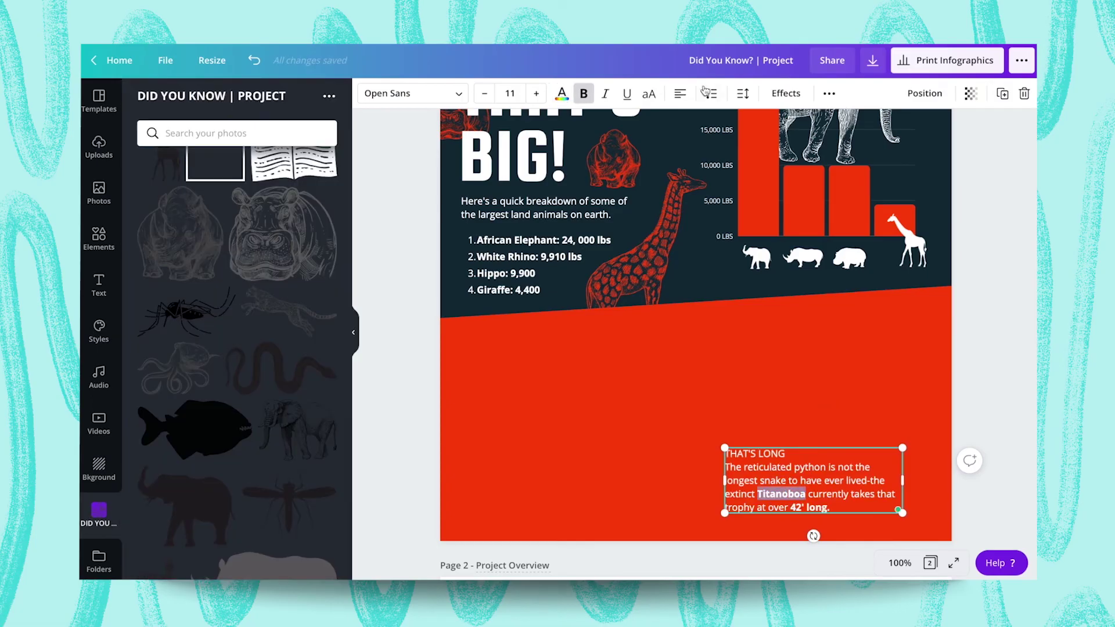
Colour the bold words "Titanoboa" and "42' long." navy in the python text
{"action": "left_click", "coordinate": [562, 93]}
{"action": "left_click", "coordinate": [185, 221]}
{"action": "left_click", "coordinate": [797, 507]}
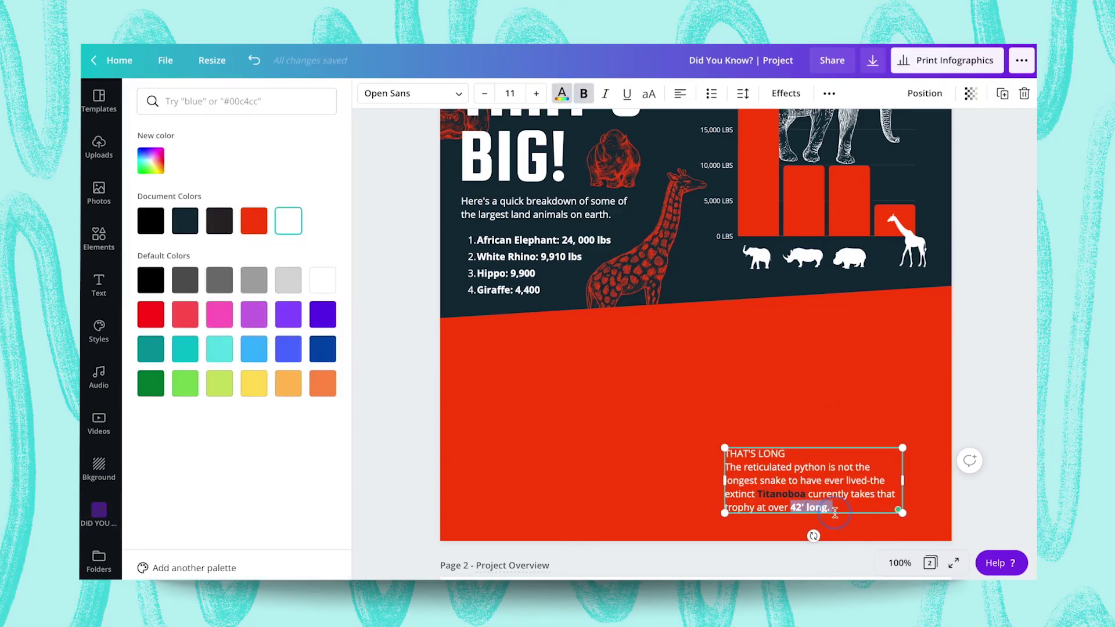
{"action": "left_click", "coordinate": [185, 221]}
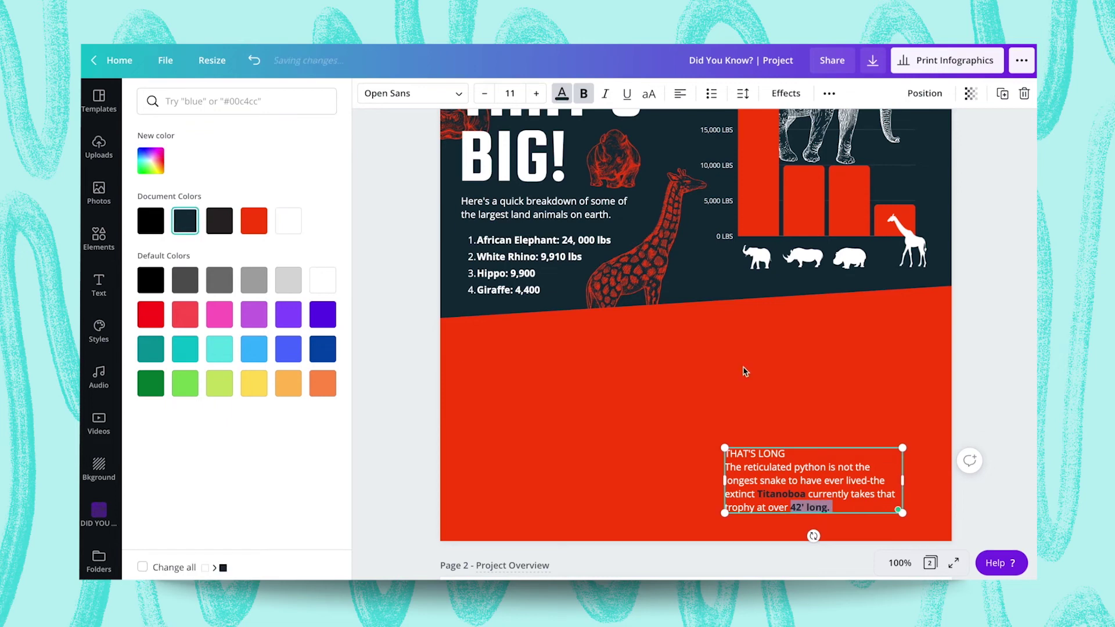
{"action": "key", "text": "Escape"}
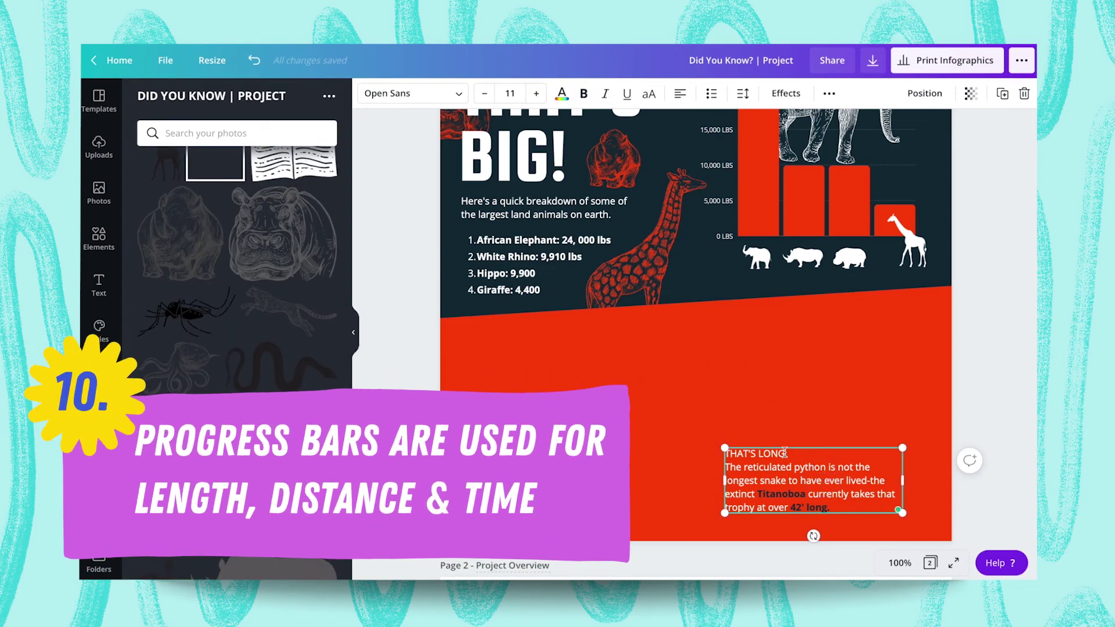
Duplicate the THAT'S BIG! heading into the bottom red section and change its wording to "THAT'S LONG!"
{"action": "left_click", "coordinate": [521, 148]}
{"action": "key", "text": "ctrl+d"}
{"action": "left_click_drag", "start_coordinate": [521, 149], "coordinate": [738, 404]}
{"action": "key", "text": "BackSpace"}
{"action": "key", "text": "BackSpace"}
{"action": "key", "text": "BackSpace"}
{"action": "type", "text": "LONG!"}
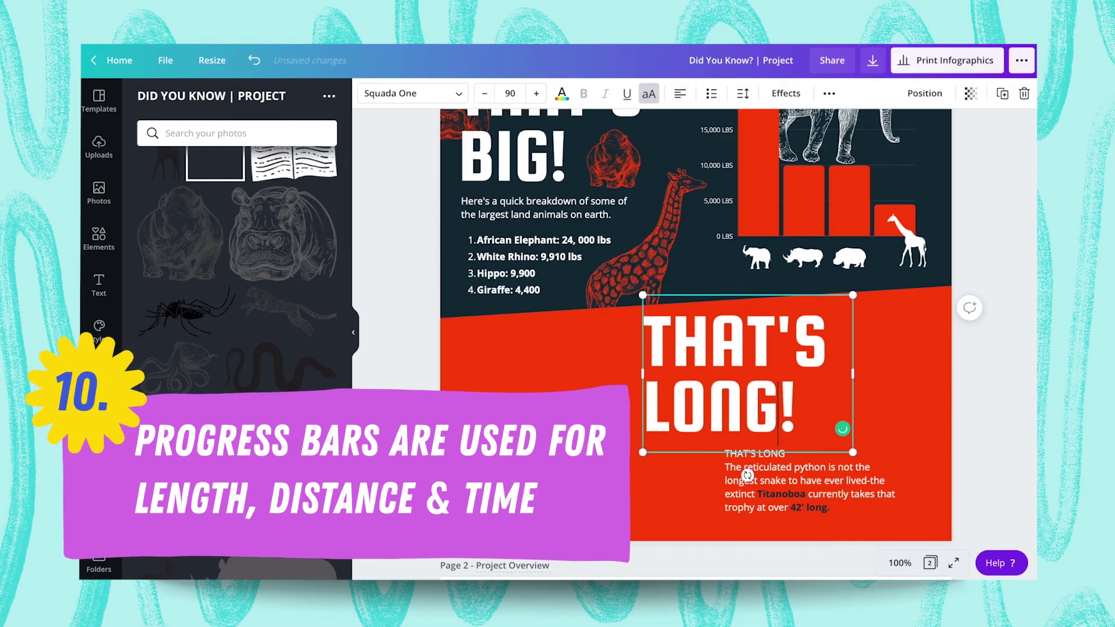
Set the THAT'S LONG! heading to font size 70, widen its box to fit one line and move it slightly down
{"action": "left_click_drag", "start_coordinate": [853, 374], "coordinate": [915, 376]}
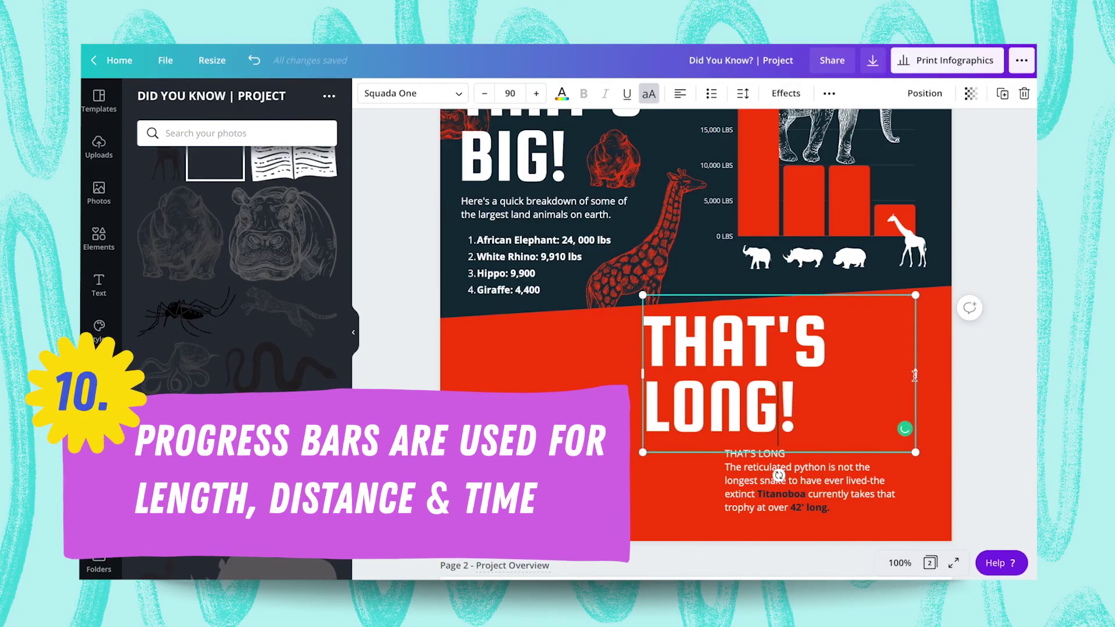
{"action": "left_click", "coordinate": [510, 93]}
{"action": "type", "text": "70"}
{"action": "key", "text": "Return"}
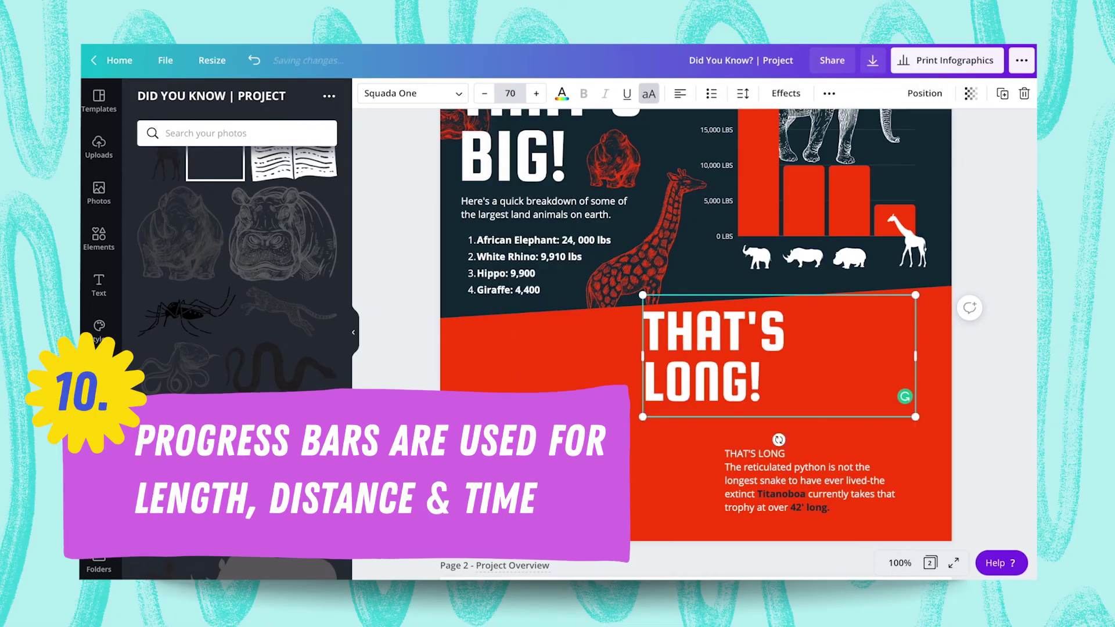
{"action": "left_click_drag", "start_coordinate": [916, 356], "coordinate": [958, 356]}
{"action": "mouse_move", "coordinate": [851, 328]}
{"action": "left_mouse_down"}
{"action": "mouse_move", "coordinate": [849, 353]}
{"action": "mouse_move", "coordinate": [851, 343]}
{"action": "left_mouse_up"}
{"action": "left_click", "coordinate": [882, 421]}
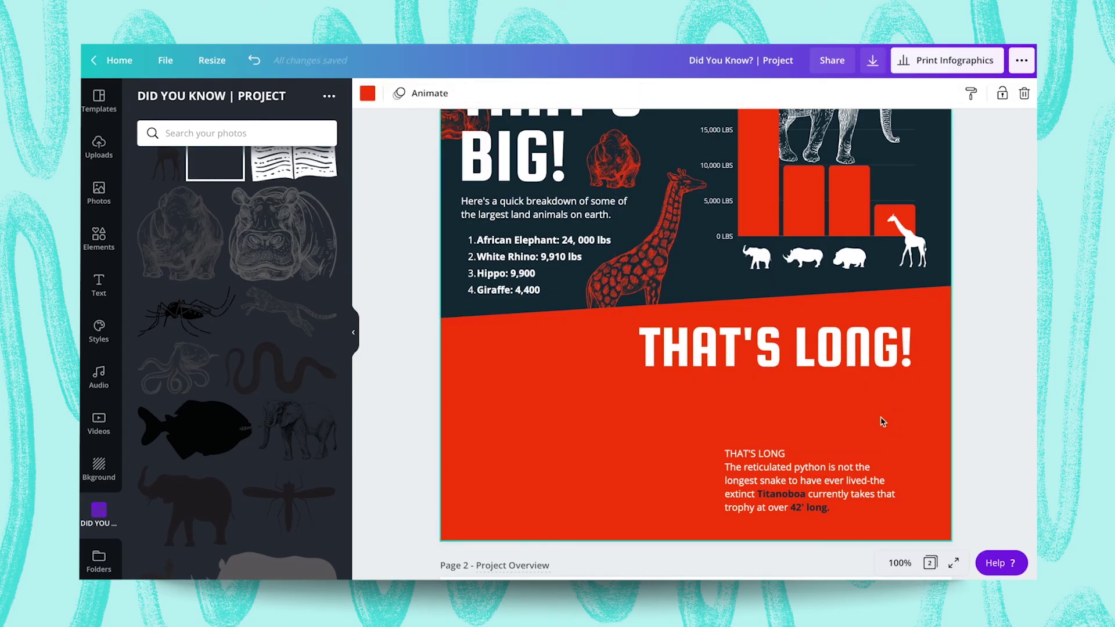
{"action": "left_click", "coordinate": [862, 454]}
{"action": "left_click", "coordinate": [435, 361]}
Add a progress bar chart element, move it beneath the THAT'S LONG! heading and enlarge it slightly
{"action": "left_click", "coordinate": [99, 239]}
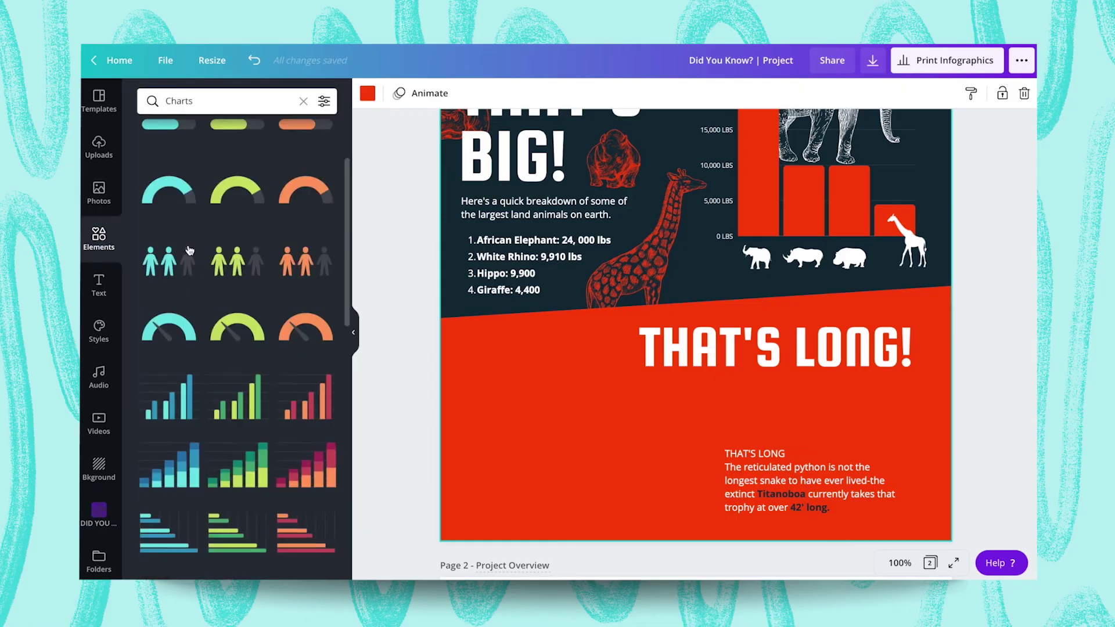
{"action": "left_click", "coordinate": [238, 263]}
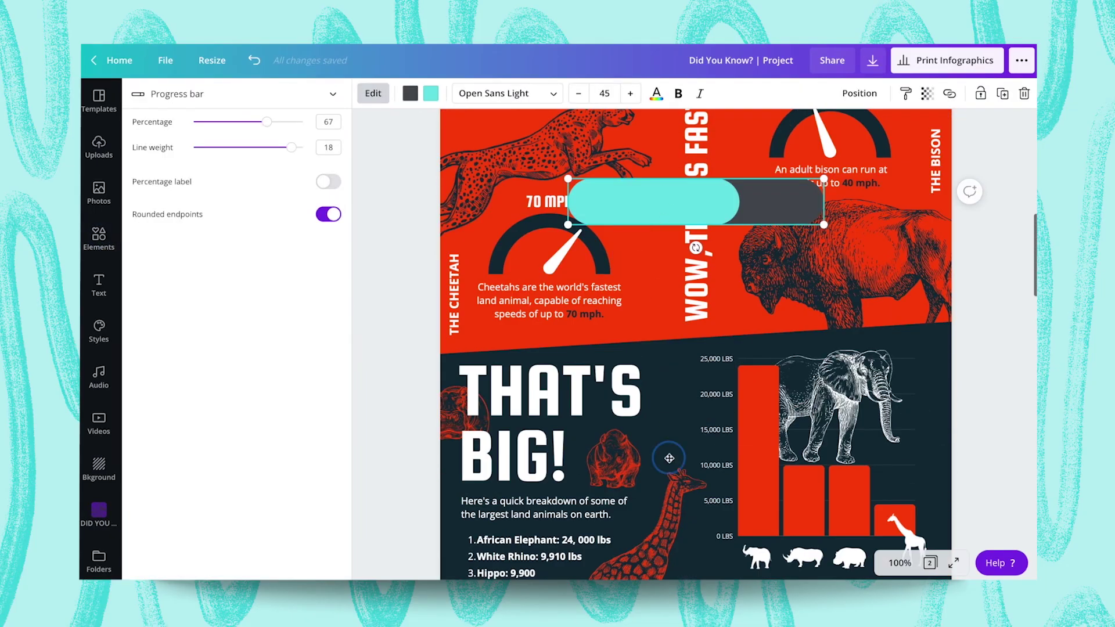
{"action": "left_click_drag", "start_coordinate": [697, 258], "coordinate": [685, 481]}
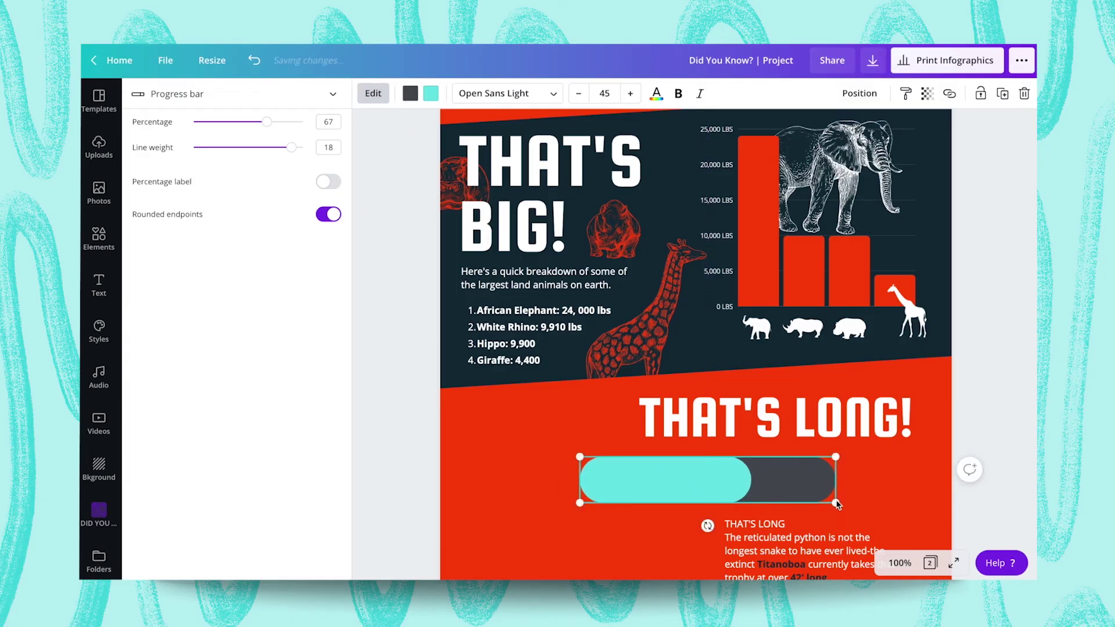
{"action": "left_click_drag", "start_coordinate": [836, 503], "coordinate": [866, 509]}
Set the progress bar's percentage to 42 and its line weight to 3
{"action": "left_click_drag", "start_coordinate": [291, 148], "coordinate": [250, 148]}
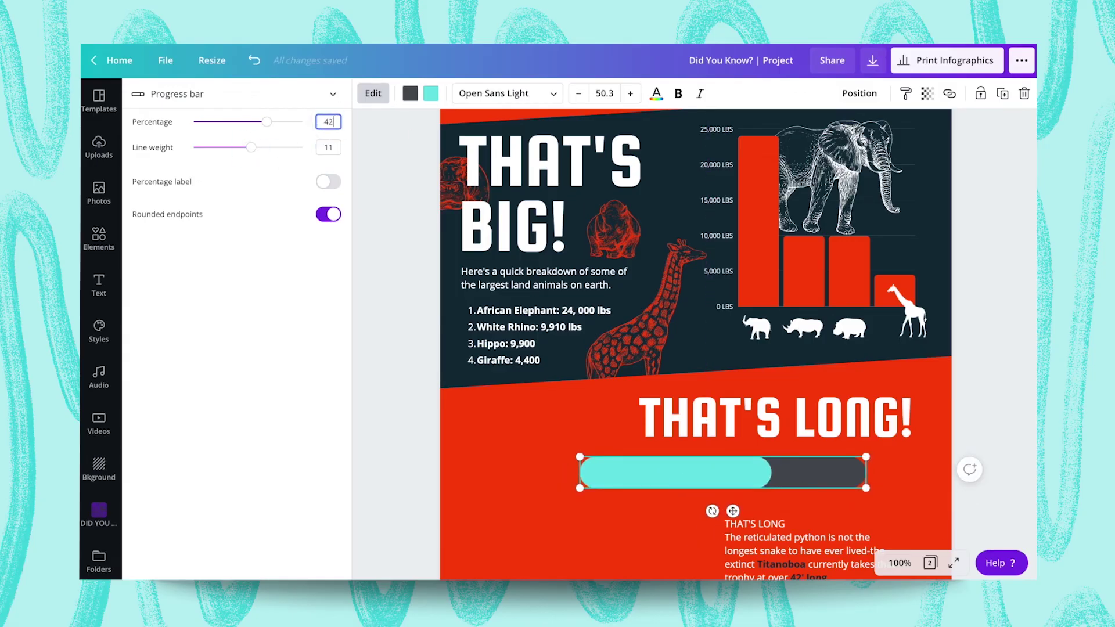
{"action": "key", "text": "Return"}
{"action": "scroll", "coordinate": [712, 465], "scroll_direction": "down", "scroll_amount": 1}
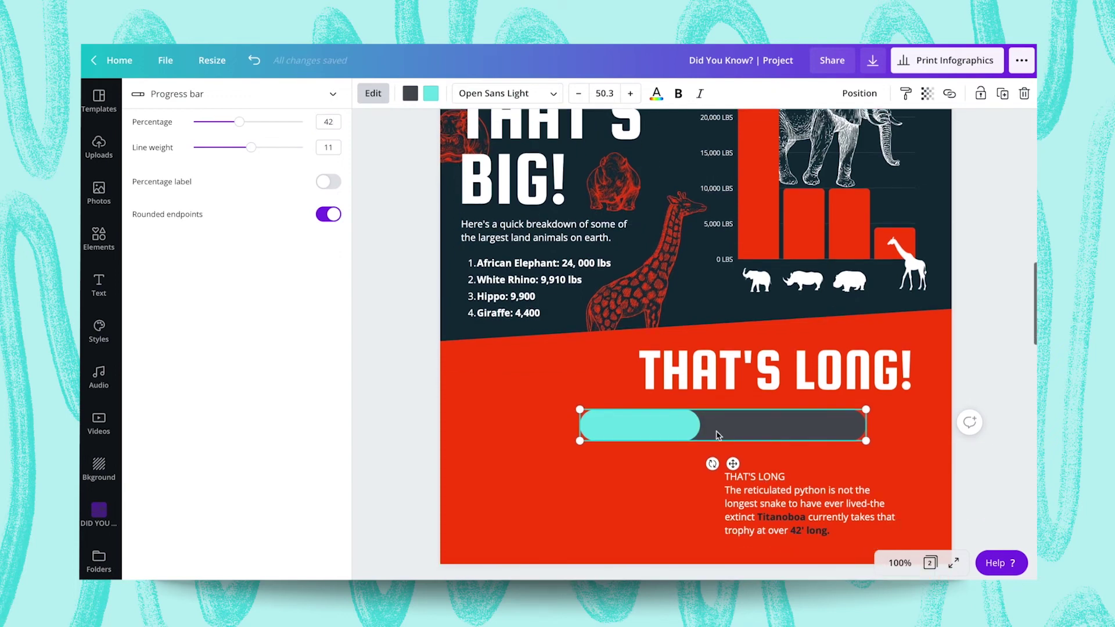
{"action": "type", "text": "3"}
{"action": "key", "text": "Return"}
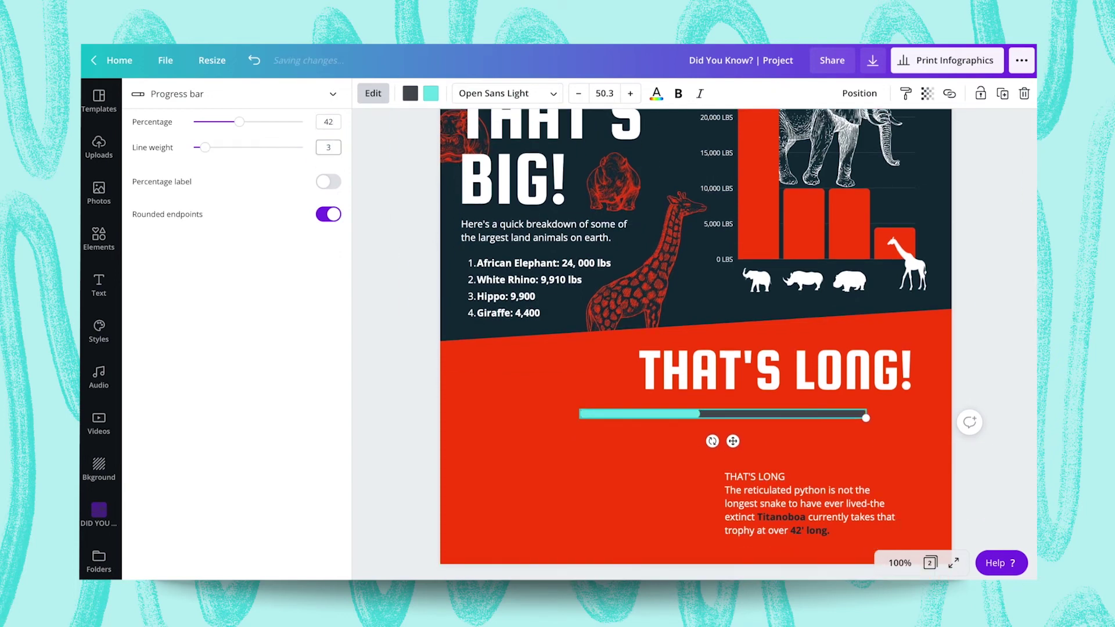
Move the progress bar directly under the THAT'S LONG! heading and shorten it to match the heading's width
{"action": "left_click_drag", "start_coordinate": [734, 442], "coordinate": [785, 434]}
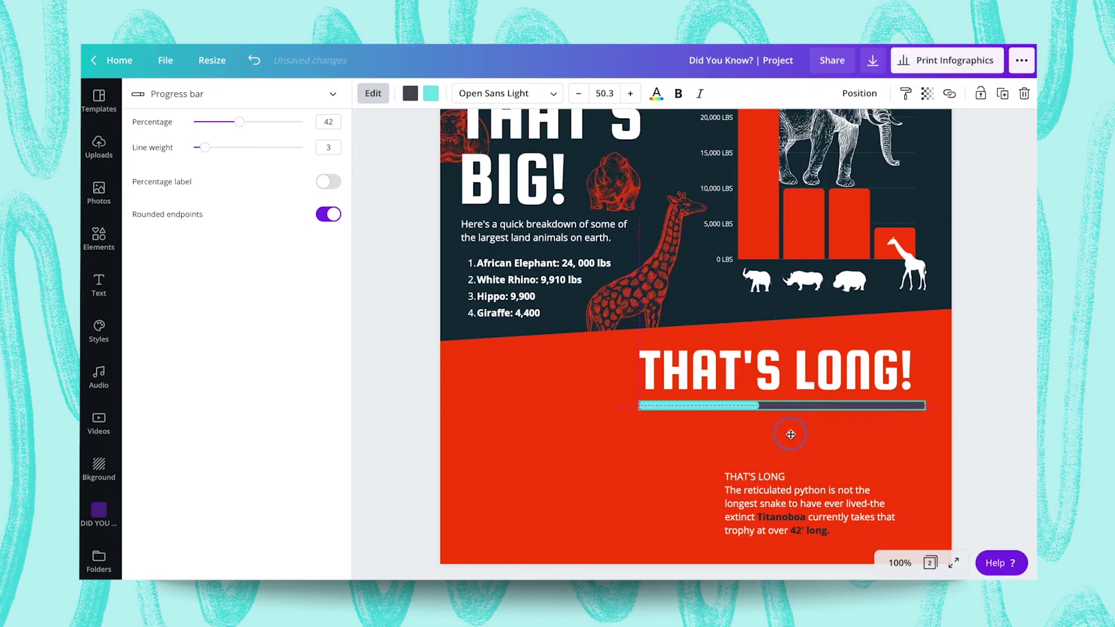
{"action": "left_click_drag", "start_coordinate": [920, 411], "coordinate": [908, 407]}
{"action": "left_click_drag", "start_coordinate": [780, 433], "coordinate": [784, 432]}
{"action": "left_click_drag", "start_coordinate": [911, 410], "coordinate": [908, 410]}
{"action": "left_click_drag", "start_coordinate": [787, 432], "coordinate": [787, 435]}
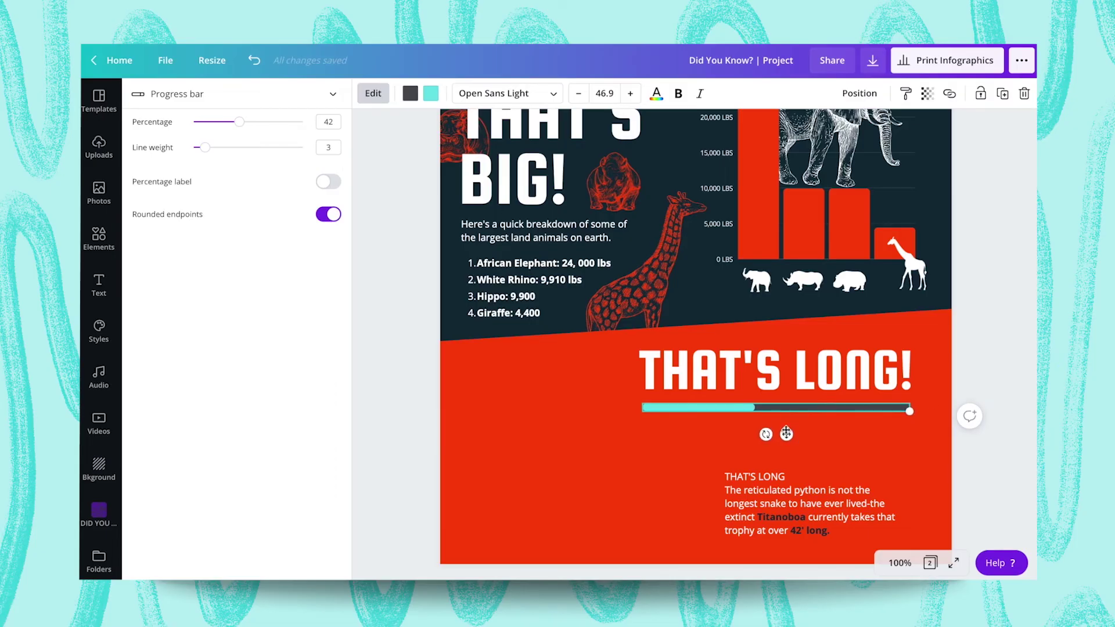
Shift the THAT'S LONG! heading and its progress bar slightly left together
{"action": "left_click", "coordinate": [755, 372], "text": "shift"}
{"action": "left_click_drag", "start_coordinate": [755, 371], "coordinate": [751, 372]}
{"action": "left_click", "coordinate": [737, 426]}
Colour the progress bar's track white and its filled part navy
{"action": "left_click", "coordinate": [733, 409]}
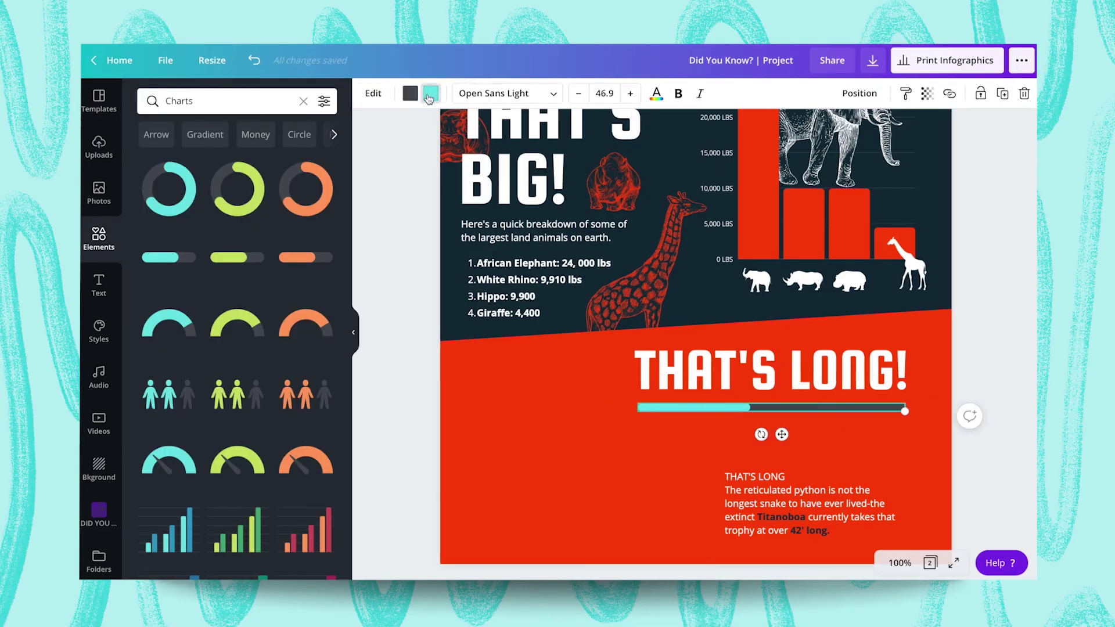
{"action": "left_click", "coordinate": [410, 94]}
{"action": "left_click", "coordinate": [152, 252]}
{"action": "left_click", "coordinate": [429, 94]}
{"action": "left_click", "coordinate": [184, 219]}
{"action": "left_click", "coordinate": [636, 457]}
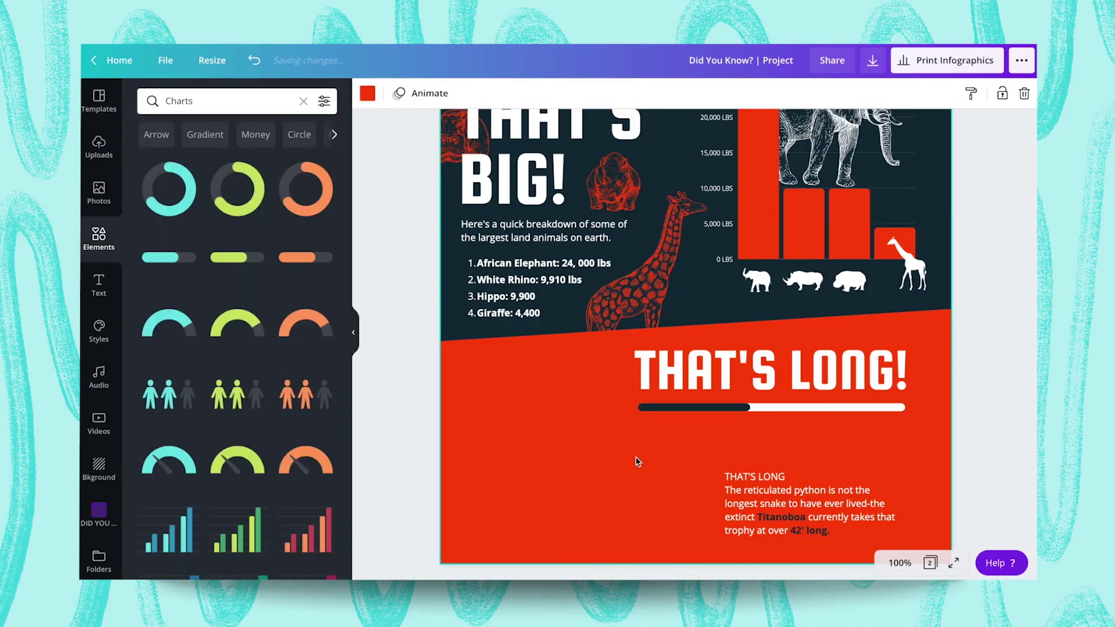
Duplicate the python paragraph above the original and replace the copy's text with 0'
{"action": "left_click", "coordinate": [752, 489]}
{"action": "left_click_drag", "start_coordinate": [752, 489], "coordinate": [642, 466]}
{"action": "key", "text": "BackSpace"}
{"action": "key", "text": "BackSpace"}
{"action": "key", "text": "BackSpace"}
{"action": "key", "text": "BackSpace"}
{"action": "key", "text": "BackSpace"}
{"action": "key", "text": "BackSpace"}
{"action": "key", "text": "BackSpace"}
{"action": "key", "text": "BackSpace"}
{"action": "key", "text": "BackSpace"}
{"action": "key", "text": "BackSpace"}
{"action": "key", "text": "BackSpace"}
{"action": "key", "text": "BackSpace"}
{"action": "key", "text": "BackSpace"}
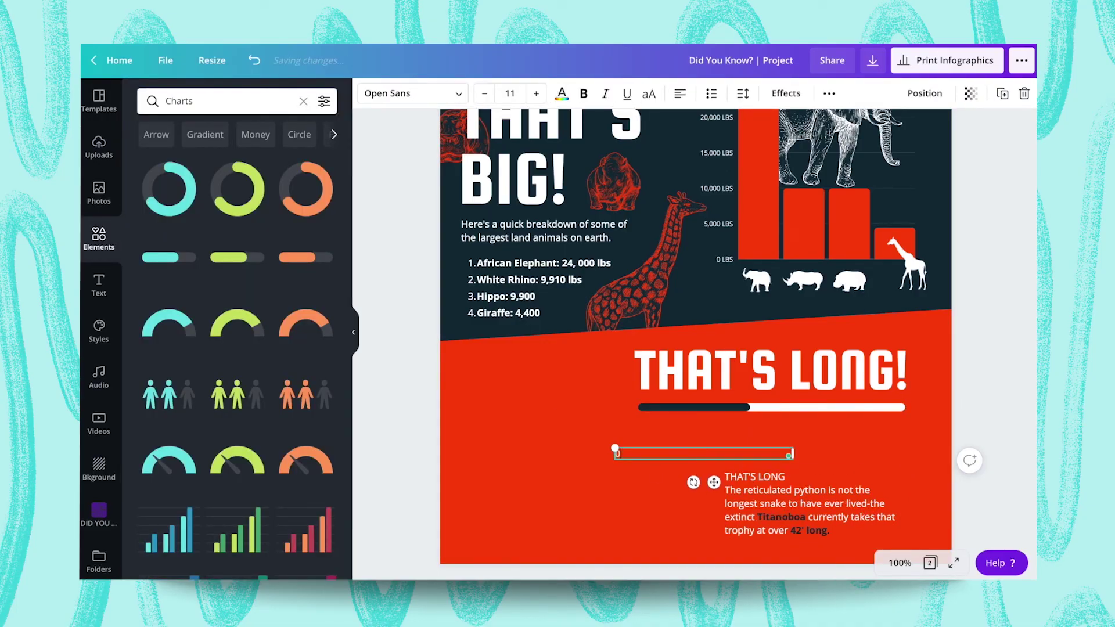
{"action": "key", "text": "ctrl+z"}
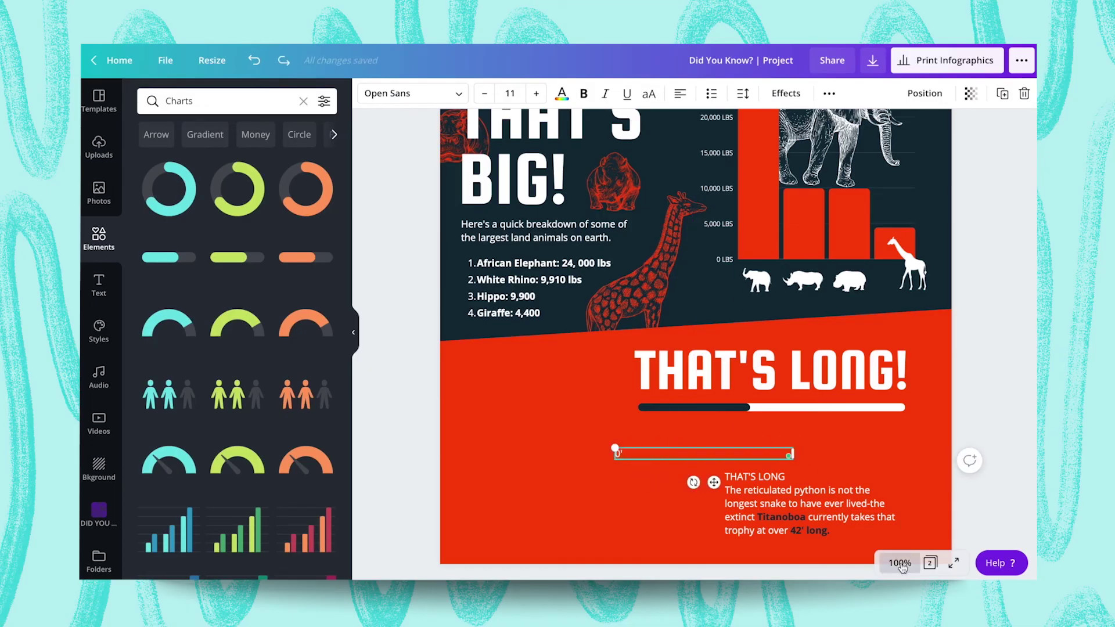
Narrow the 0' label's box, place it under the progress bar's left end and set its font size to 8
{"action": "left_click", "coordinate": [900, 562]}
{"action": "left_click", "coordinate": [898, 323]}
{"action": "scroll", "coordinate": [782, 438], "scroll_direction": "down", "scroll_amount": 3}
{"action": "left_click_drag", "start_coordinate": [888, 457], "coordinate": [619, 444]}
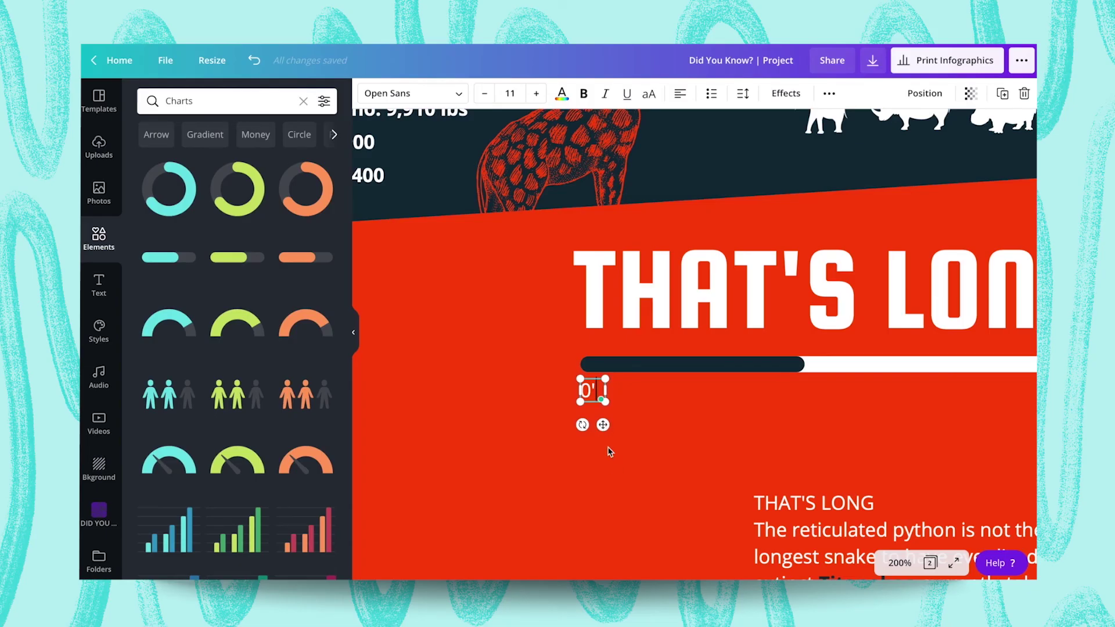
{"action": "left_click", "coordinate": [510, 93]}
{"action": "type", "text": "8"}
{"action": "key", "text": "Return"}
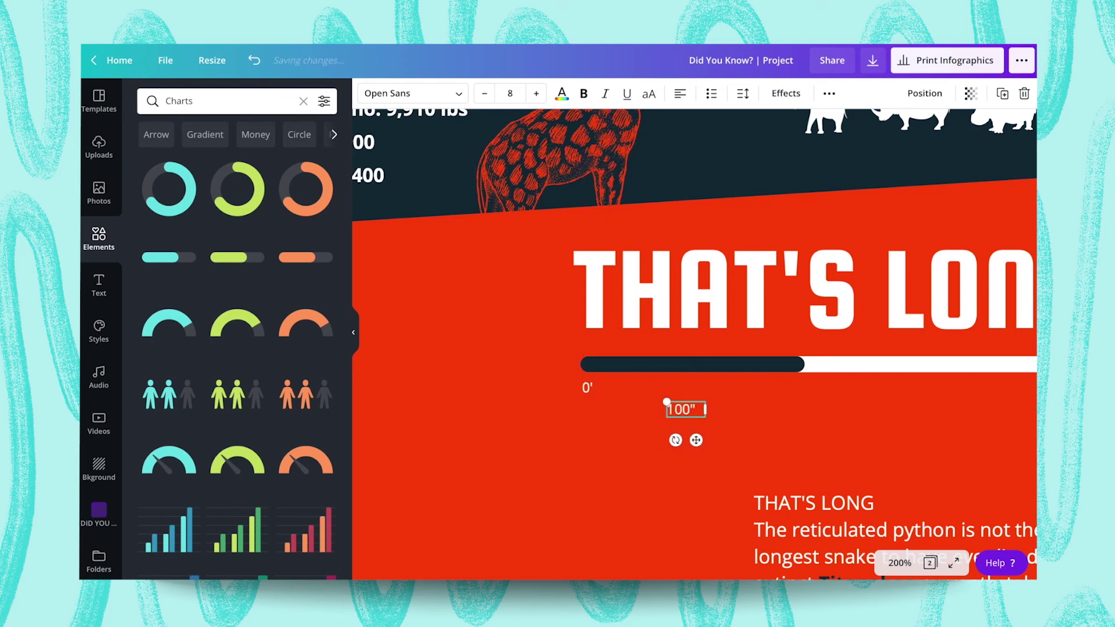
Complete the copied scale label as 100' and place it beneath the progress bar's right end
{"action": "left_click_drag", "start_coordinate": [696, 440], "coordinate": [894, 443]}
{"action": "scroll", "coordinate": [894, 443], "scroll_direction": "right", "scroll_amount": 3}
{"action": "left_click_drag", "start_coordinate": [688, 443], "coordinate": [898, 416]}
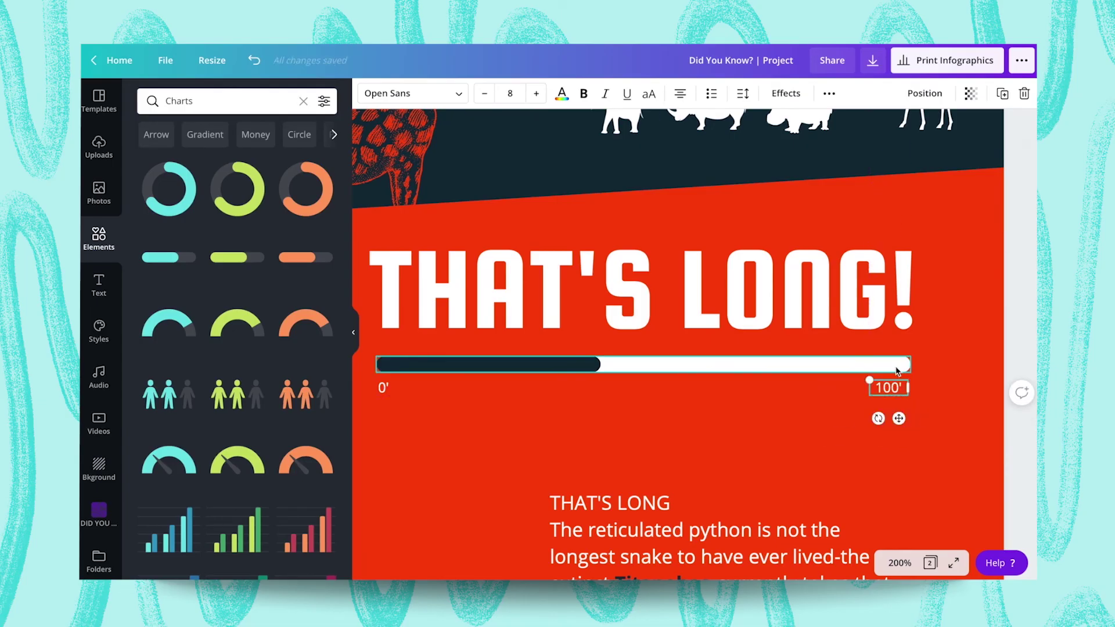
{"action": "left_click", "coordinate": [946, 419]}
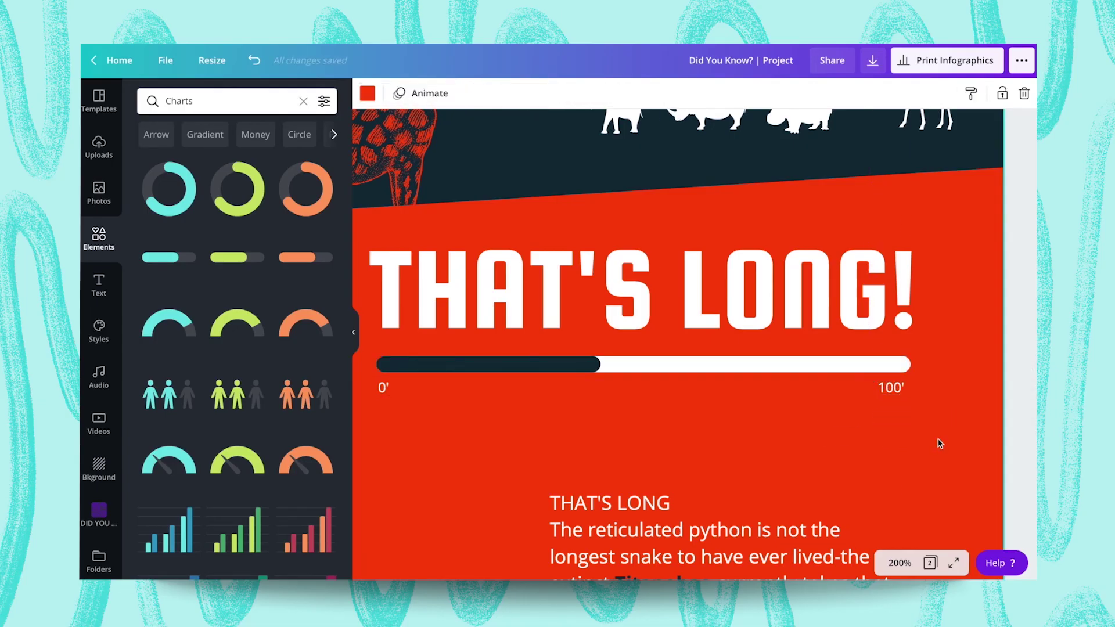
Duplicate the THAT'S LONG! heading below the progress bar as a narrower 42' label and place the python paragraph beneath it
{"action": "left_click", "coordinate": [900, 563]}
{"action": "left_click", "coordinate": [899, 366]}
{"action": "left_click_drag", "start_coordinate": [782, 436], "coordinate": [726, 434]}
{"action": "left_click", "coordinate": [765, 299]}
{"action": "left_click_drag", "start_coordinate": [765, 299], "coordinate": [777, 383], "text": "alt"}
{"action": "left_click", "coordinate": [778, 383]}
{"action": "type", "text": "42'"}
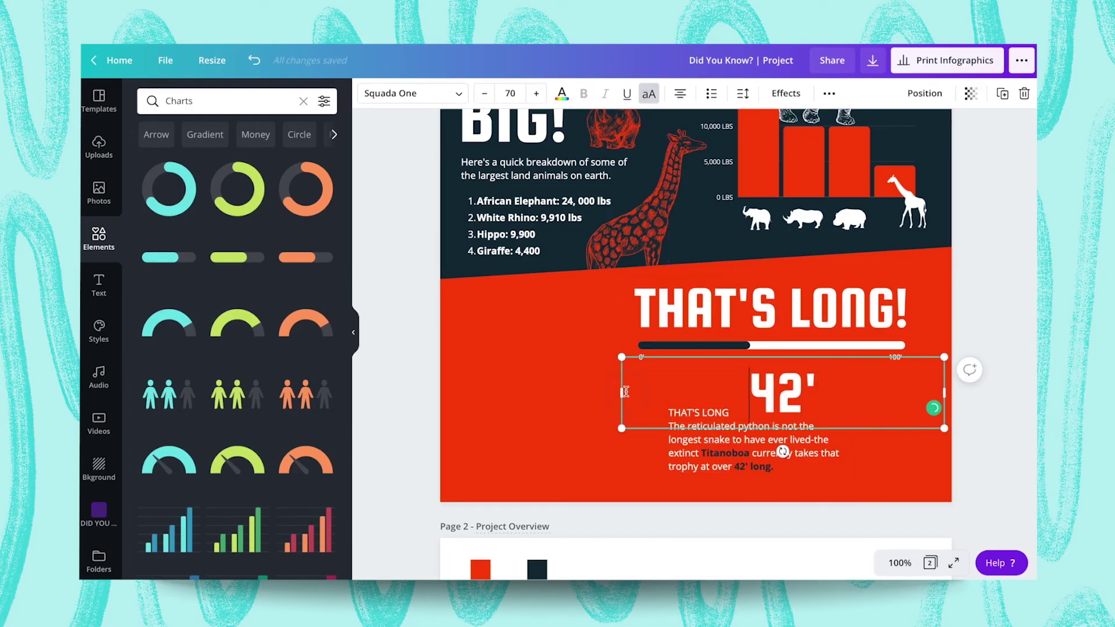
{"action": "left_click_drag", "start_coordinate": [624, 392], "coordinate": [831, 408]}
{"action": "left_click", "coordinate": [894, 456]}
{"action": "left_click_drag", "start_coordinate": [786, 453], "coordinate": [835, 471]}
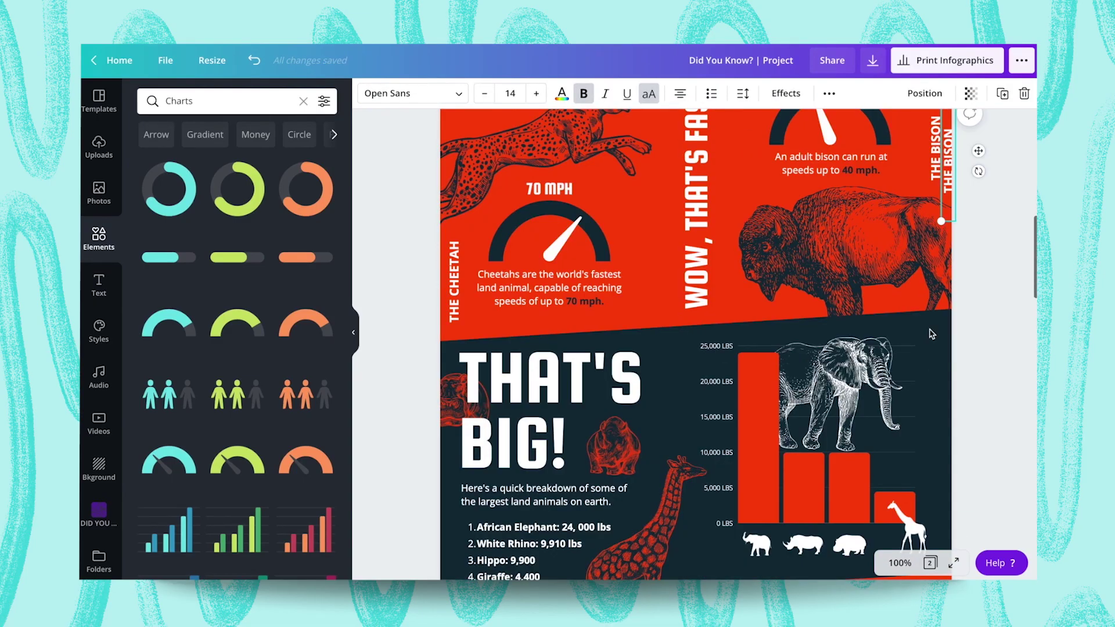
Move a copy of THE BISON label to the THAT'S LONG! section's right edge and change its text to THE TITANOBOA
{"action": "left_click_drag", "start_coordinate": [945, 167], "coordinate": [934, 427]}
{"action": "scroll", "coordinate": [933, 427], "scroll_direction": "down", "scroll_amount": 2}
{"action": "left_click_drag", "start_coordinate": [935, 296], "coordinate": [933, 514]}
{"action": "scroll", "coordinate": [935, 276], "scroll_direction": "down", "scroll_amount": 4}
{"action": "left_click_drag", "start_coordinate": [936, 288], "coordinate": [936, 340]}
{"action": "double_click", "coordinate": [936, 294]}
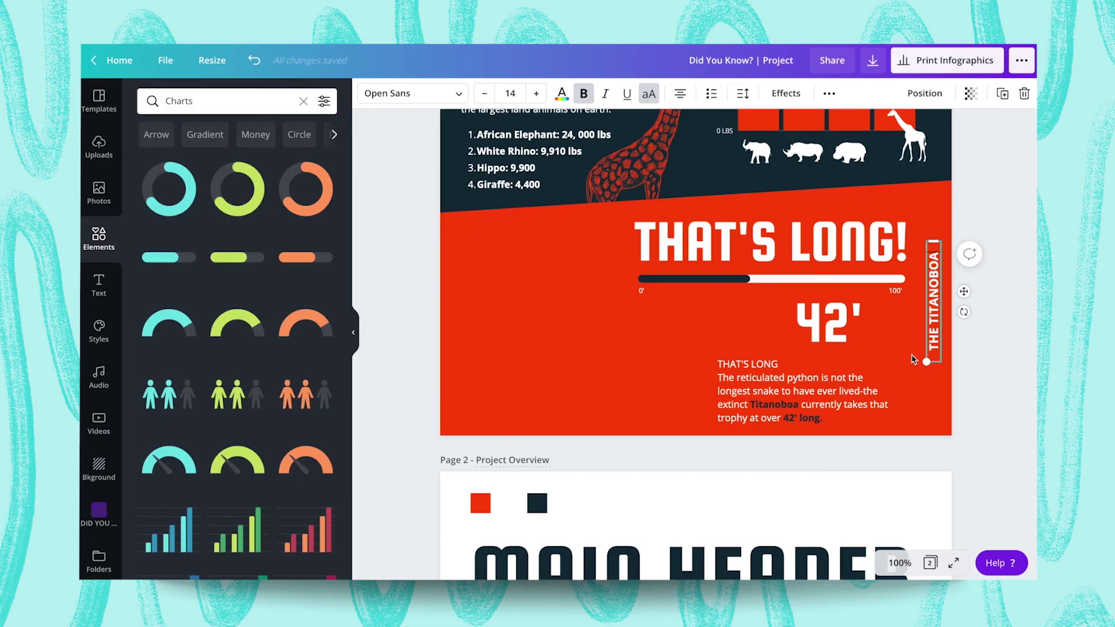
{"action": "left_click_drag", "start_coordinate": [935, 332], "coordinate": [935, 367]}
{"action": "left_click", "coordinate": [969, 430]}
Add the coiled snake illustration from the project folder to the THAT'S LONG! section and colour it navy
{"action": "left_click", "coordinate": [99, 511]}
{"action": "scroll", "coordinate": [174, 459], "scroll_direction": "down", "scroll_amount": 3}
{"action": "left_click", "coordinate": [159, 480]}
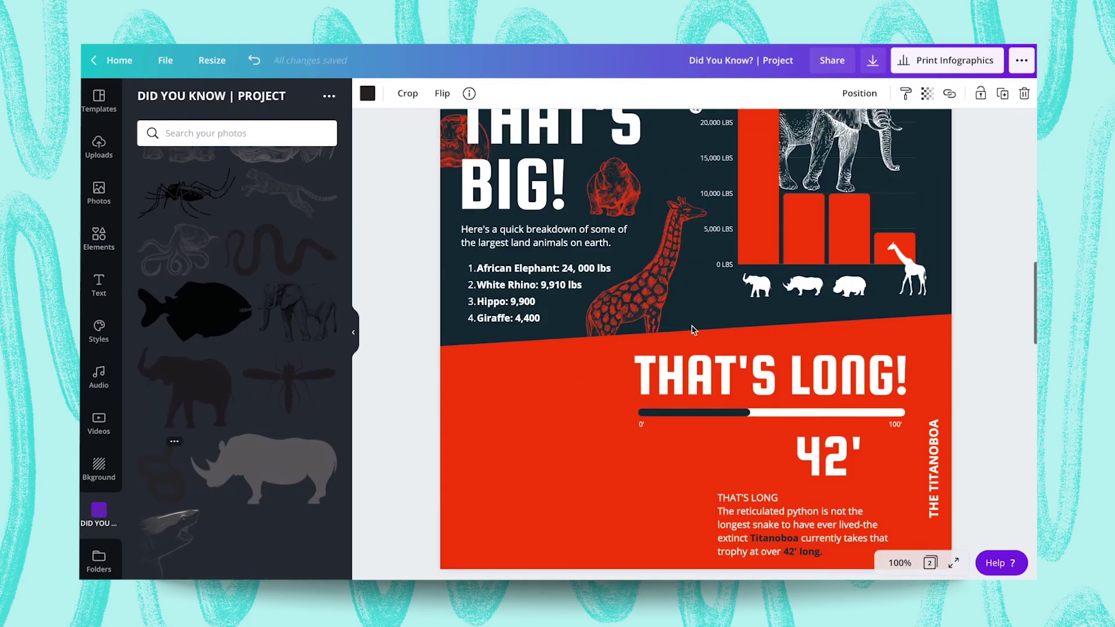
{"action": "left_click", "coordinate": [367, 94]}
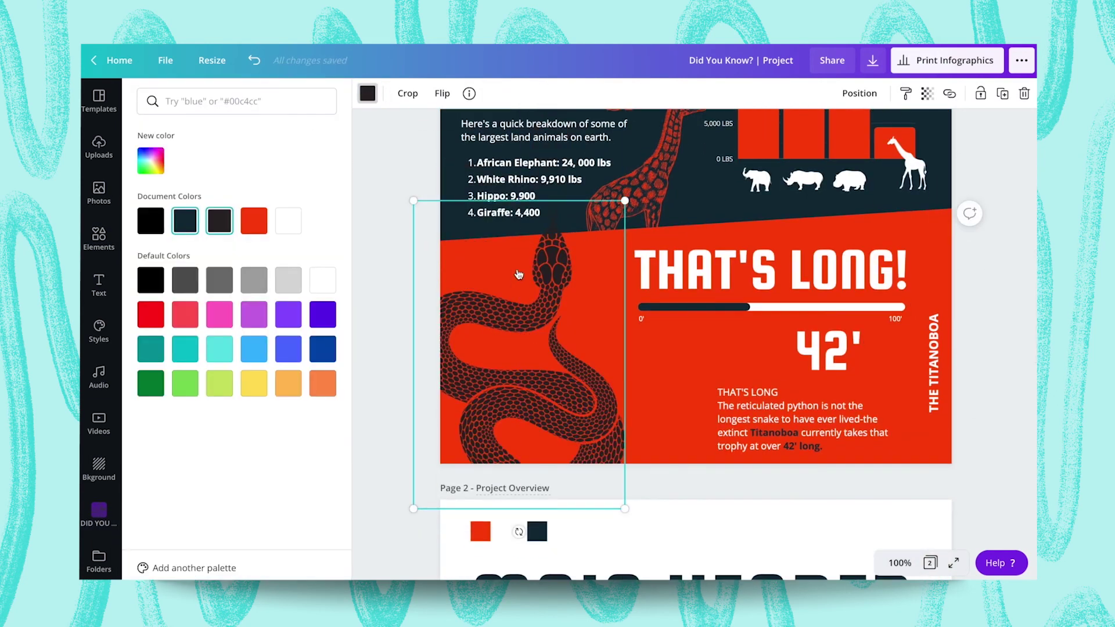
Rotate the snake onto its side, enlarge it and mirror it so its raised head faces the 42' label
{"action": "left_click_drag", "start_coordinate": [519, 532], "coordinate": [421, 355]}
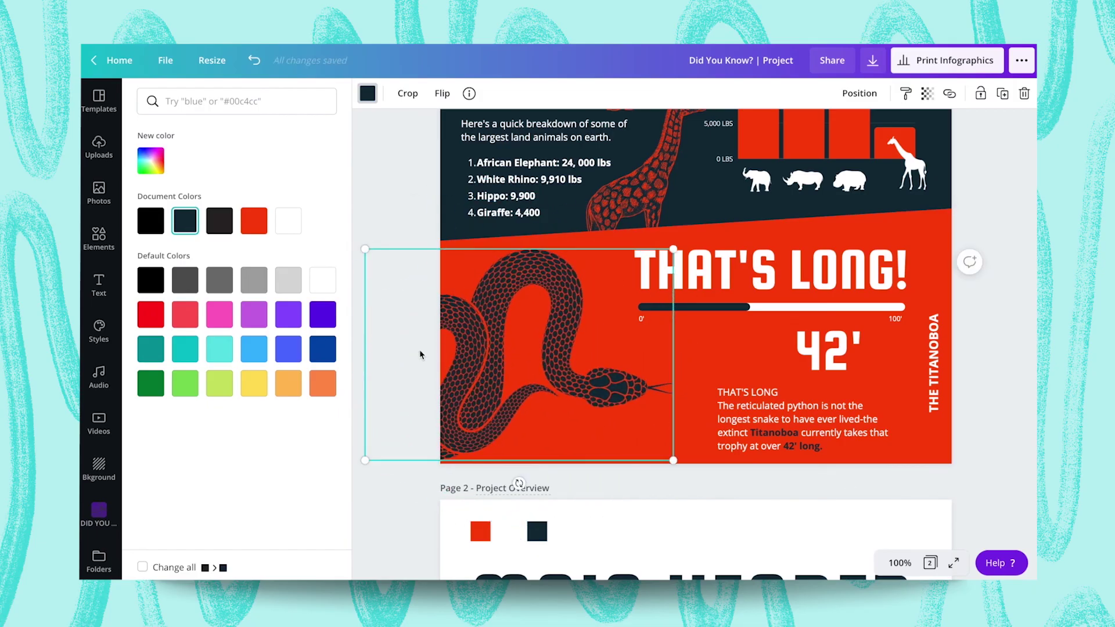
{"action": "left_click_drag", "start_coordinate": [673, 251], "coordinate": [773, 181]}
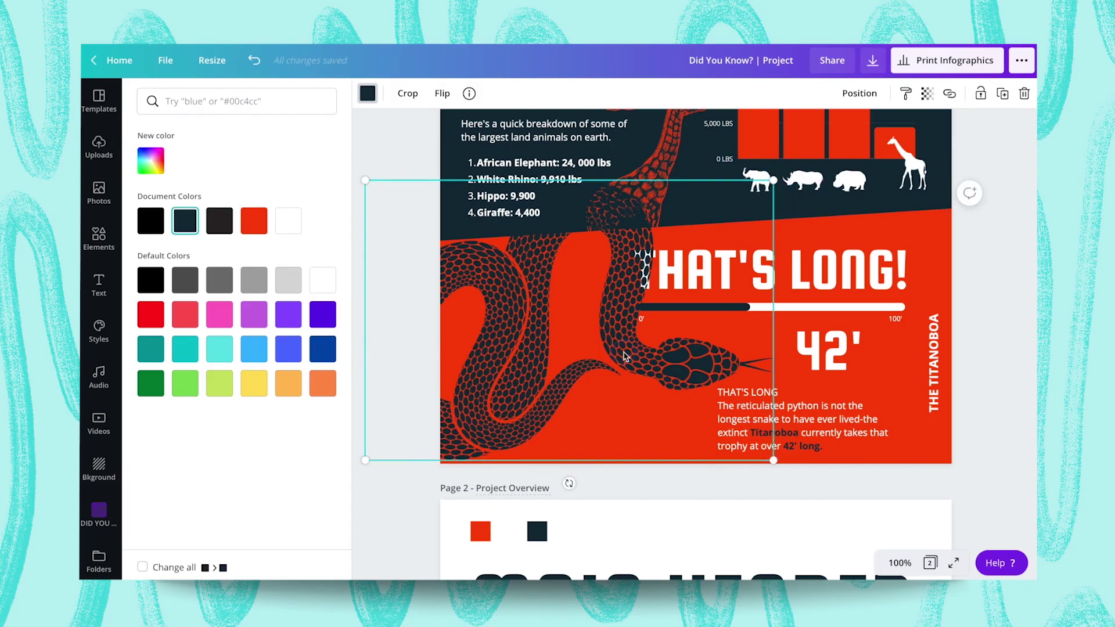
{"action": "left_click_drag", "start_coordinate": [624, 351], "coordinate": [601, 406]}
{"action": "left_click", "coordinate": [440, 93]}
{"action": "left_click", "coordinate": [465, 152]}
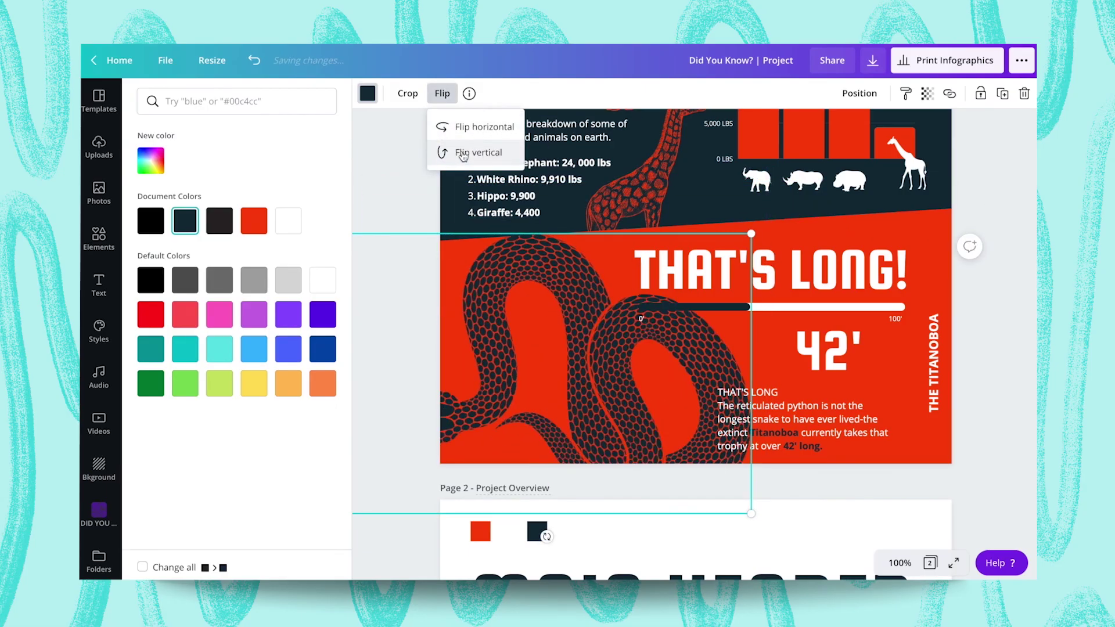
{"action": "left_click", "coordinate": [609, 398]}
{"action": "left_click_drag", "start_coordinate": [609, 398], "coordinate": [650, 402]}
Move the 42' label to the tip of the snake's tongue and send it one layer backward
{"action": "left_click_drag", "start_coordinate": [848, 345], "coordinate": [861, 346]}
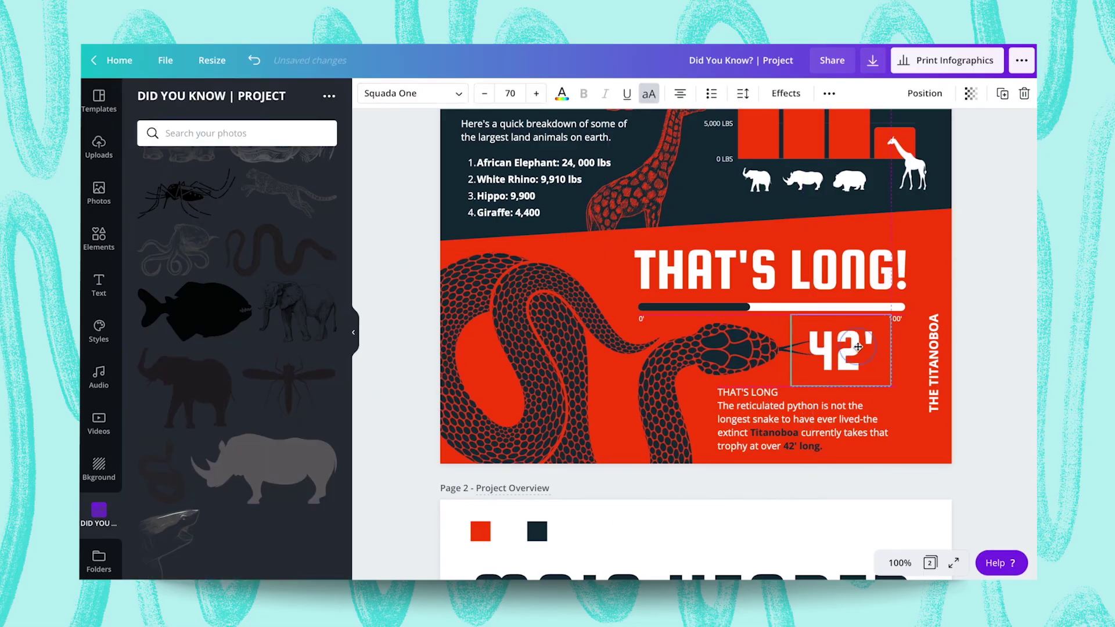
{"action": "left_click", "coordinate": [925, 93]}
{"action": "left_click", "coordinate": [900, 132]}
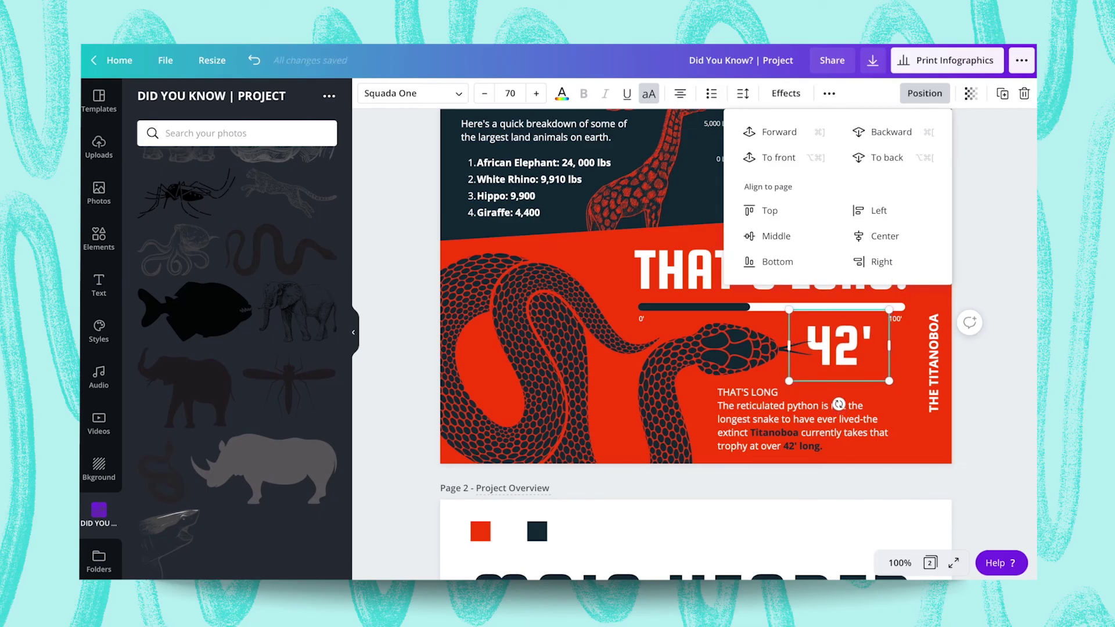
{"action": "left_click", "coordinate": [911, 420]}
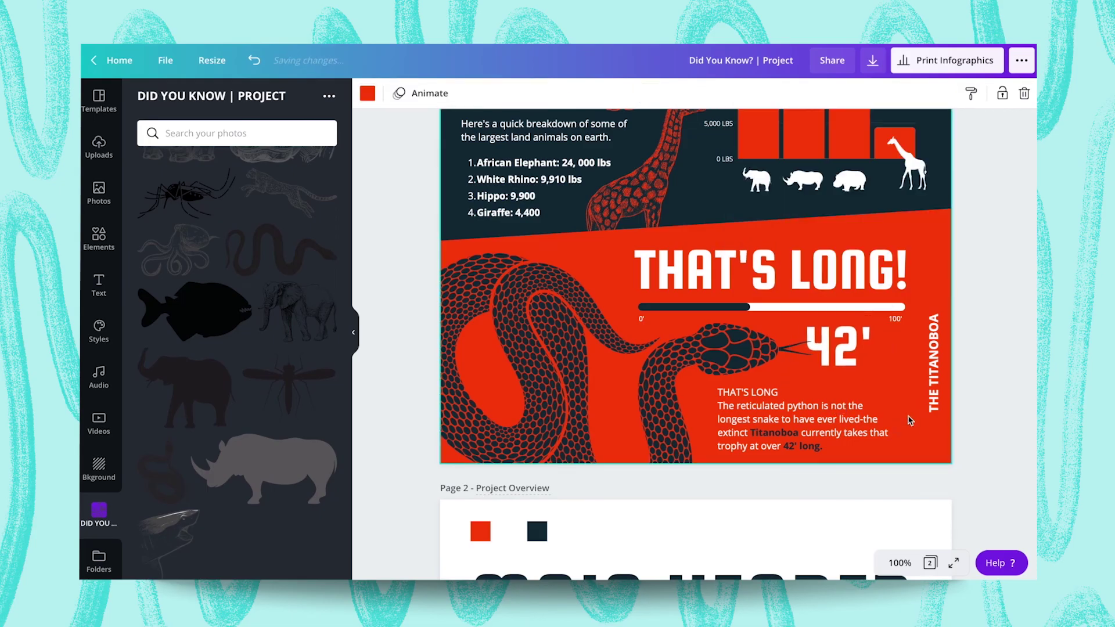
Nudge the python paragraph slightly right and down beneath the 42' label
{"action": "left_click", "coordinate": [874, 421]}
{"action": "left_click_drag", "start_coordinate": [858, 424], "coordinate": [862, 424]}
{"action": "left_click", "coordinate": [935, 442]}
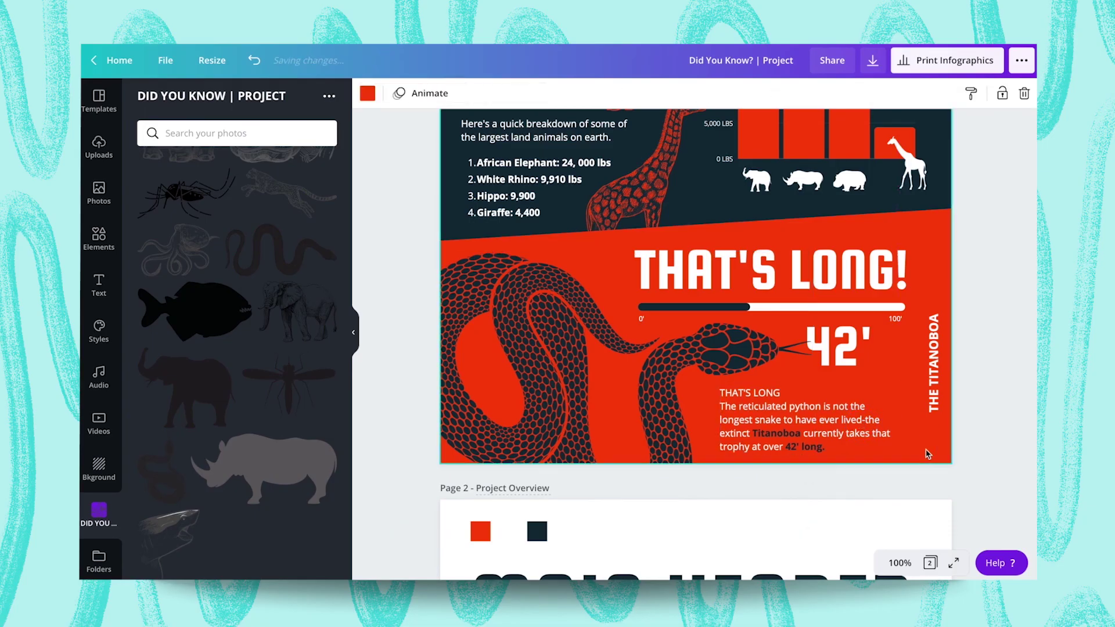
Add the long winding snake illustration at the red section's upper-right edge, running off the page, and colour it navy
{"action": "left_click", "coordinate": [267, 251]}
{"action": "left_click_drag", "start_coordinate": [733, 137], "coordinate": [960, 343]}
{"action": "left_click", "coordinate": [442, 93]}
{"action": "left_click", "coordinate": [368, 93]}
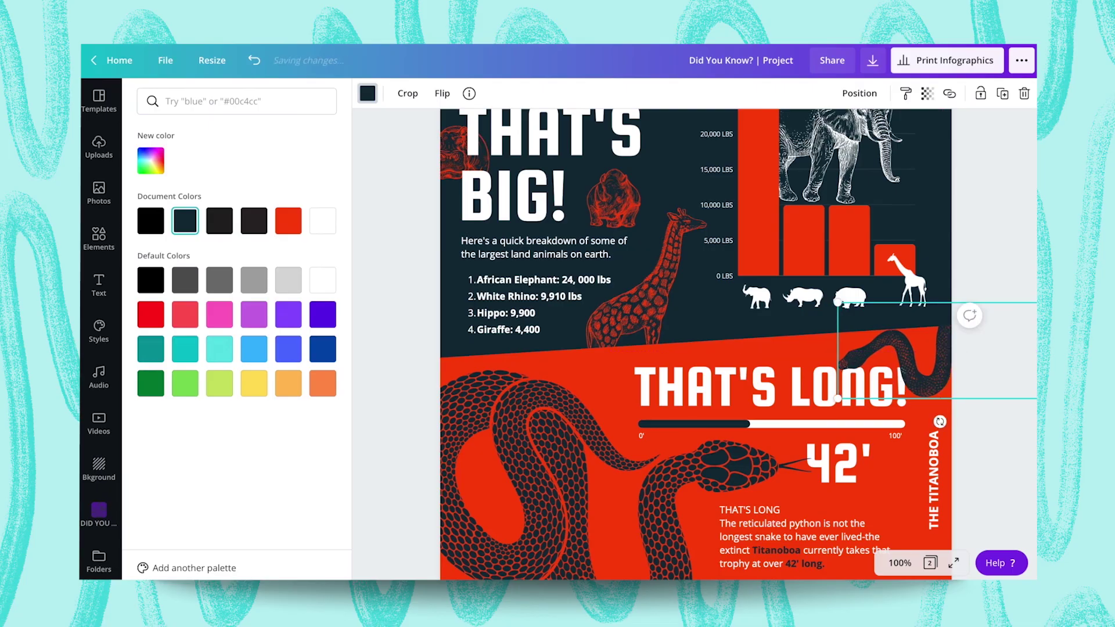
{"action": "left_click", "coordinate": [916, 481]}
Delete the THAT'S LONG line above the python paragraph, and nudge the paragraph and THE TITANOBOA label slightly down
{"action": "scroll", "coordinate": [916, 481], "scroll_direction": "down", "scroll_amount": 1}
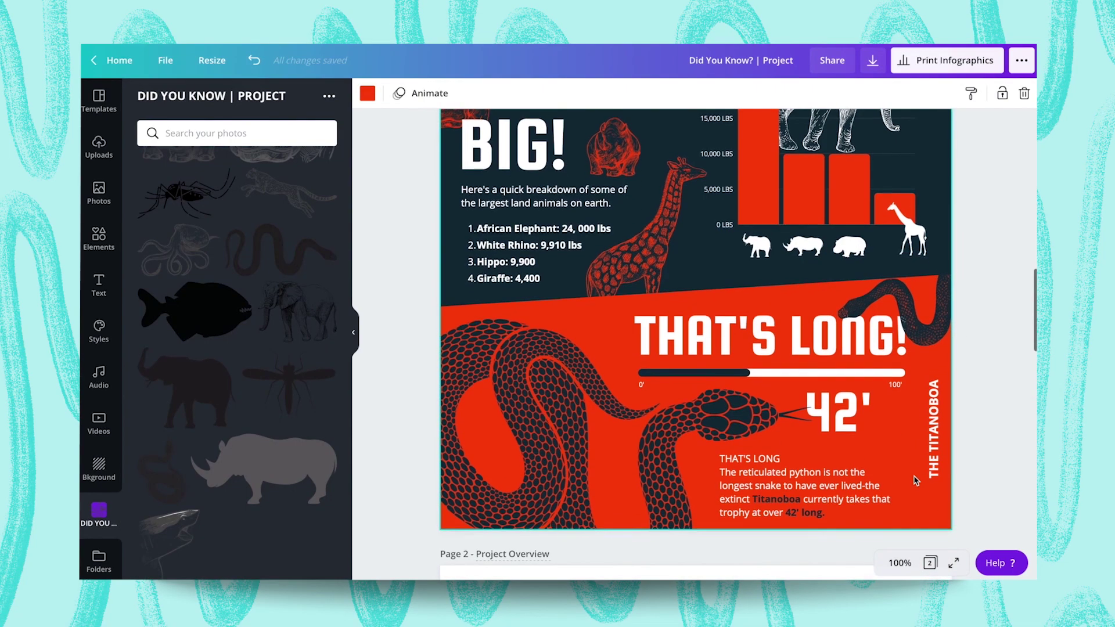
{"action": "triple_click", "coordinate": [754, 465]}
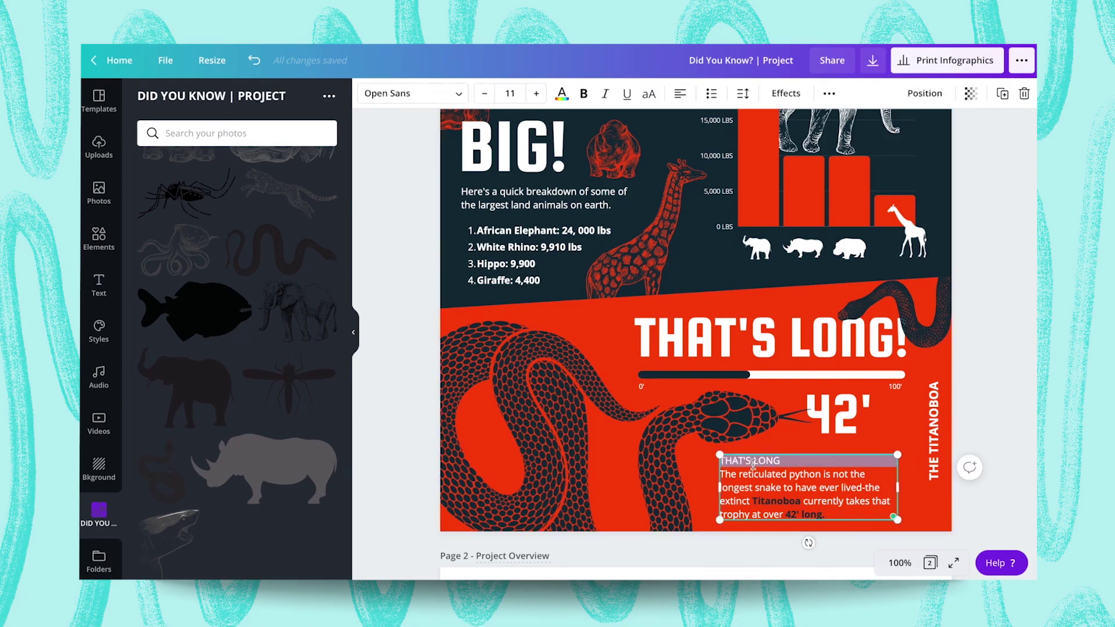
{"action": "key", "text": "BackSpace"}
{"action": "left_click", "coordinate": [909, 507]}
{"action": "left_click_drag", "start_coordinate": [870, 485], "coordinate": [870, 491]}
{"action": "left_click", "coordinate": [932, 511]}
{"action": "left_click_drag", "start_coordinate": [934, 472], "coordinate": [934, 474]}
{"action": "left_click", "coordinate": [934, 520]}
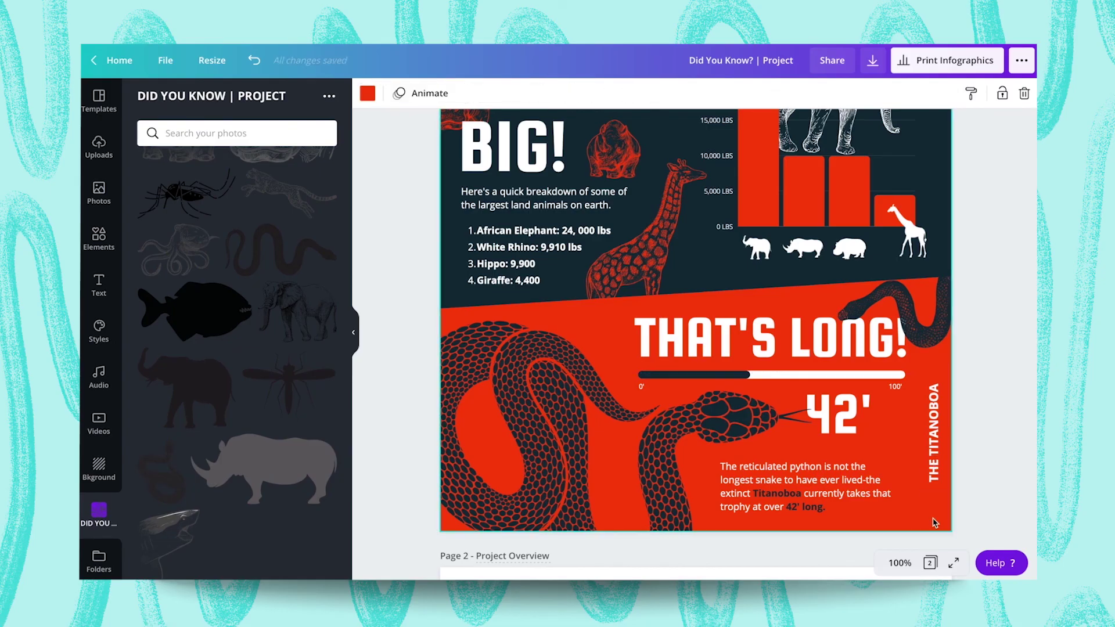
{"action": "scroll", "coordinate": [934, 522], "scroll_direction": "up", "scroll_amount": 2}
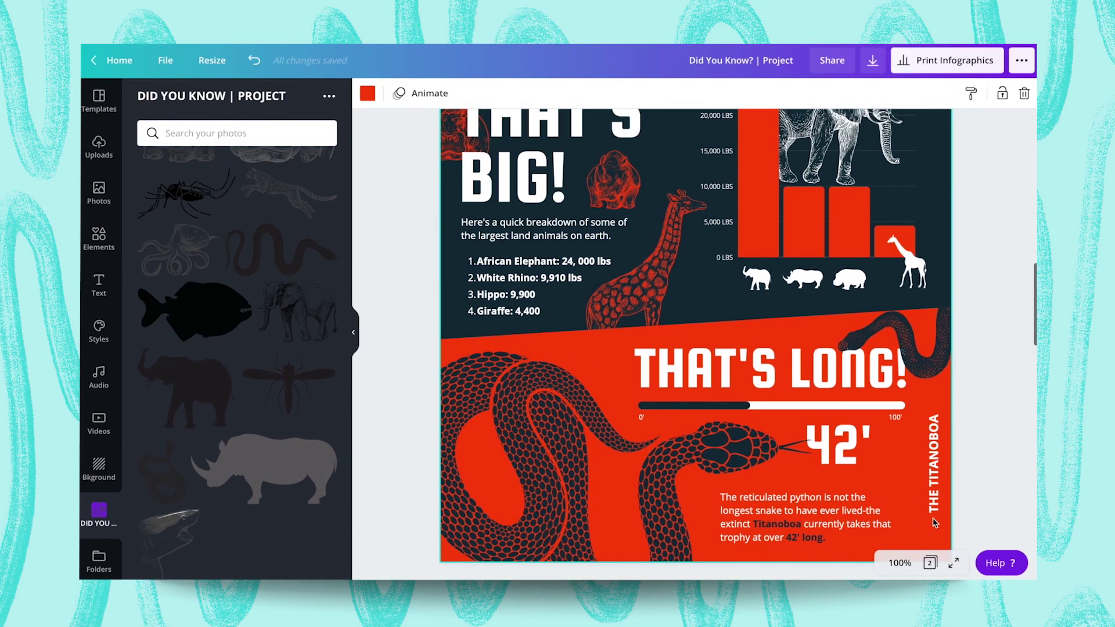
{"action": "scroll", "coordinate": [934, 522], "scroll_direction": "up", "scroll_amount": 6}
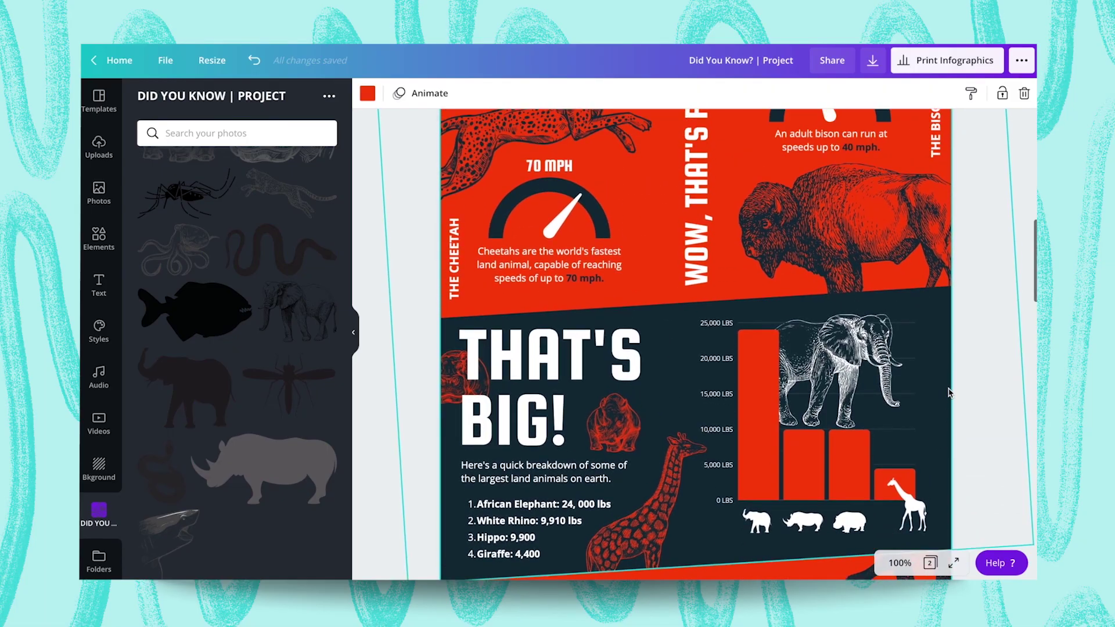
{"action": "scroll", "coordinate": [950, 393], "scroll_direction": "up", "scroll_amount": 3}
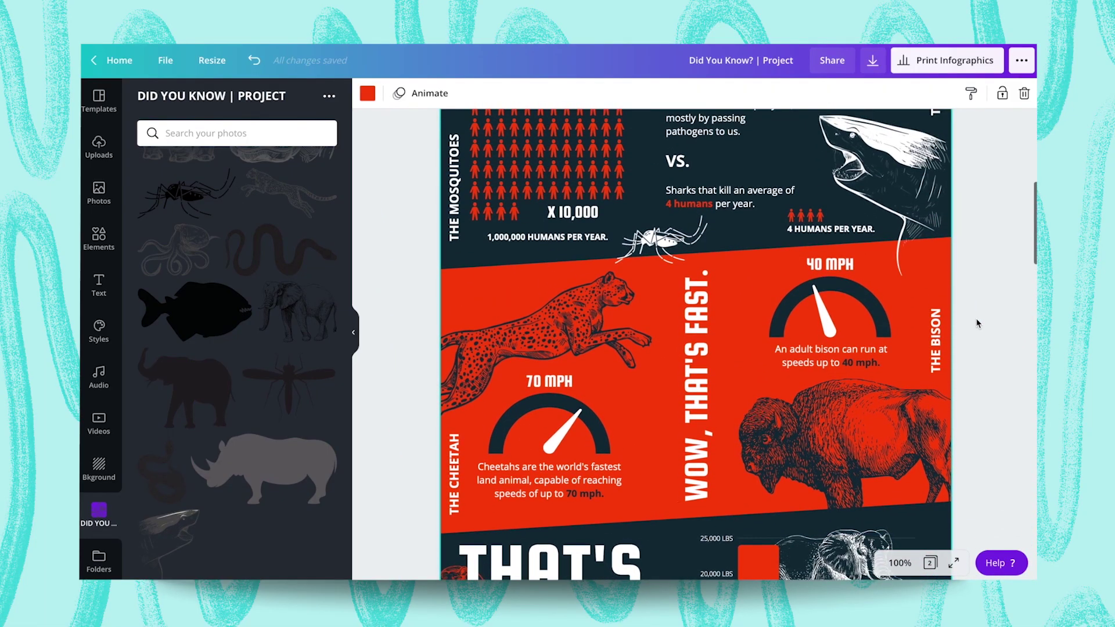